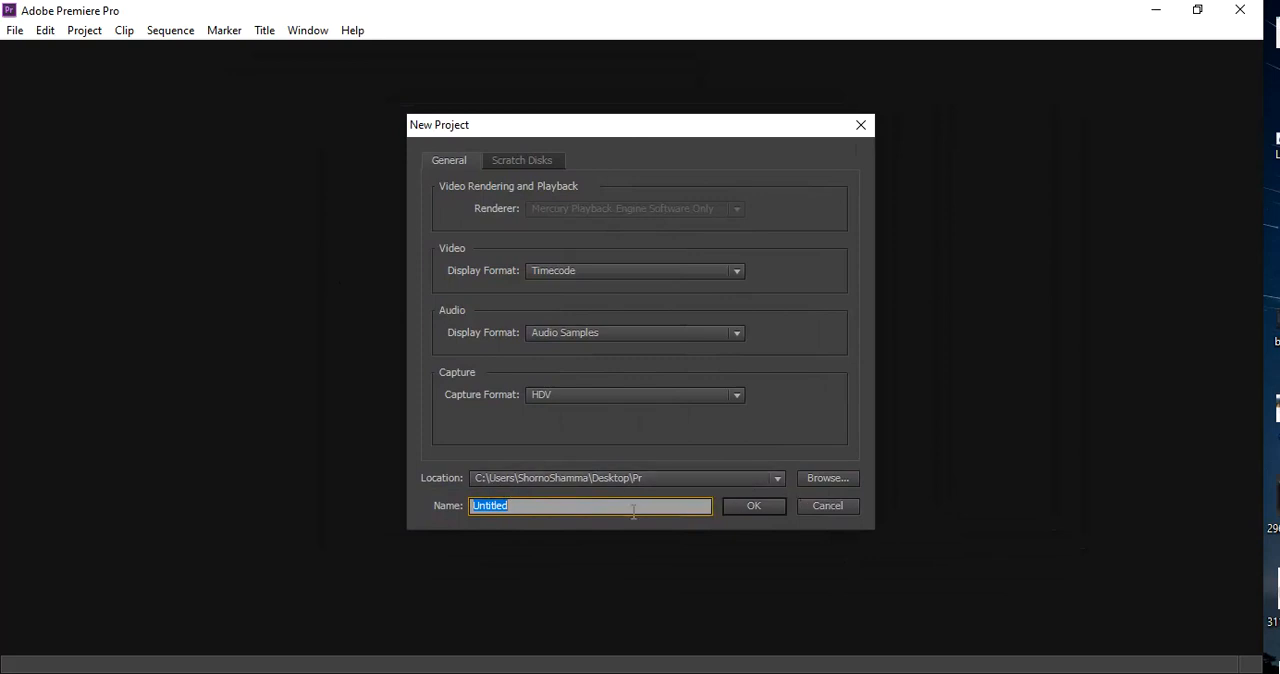
# Browse for the new project's location and go to the Desktop folder, widening the file list
pyautogui.click(833, 477)
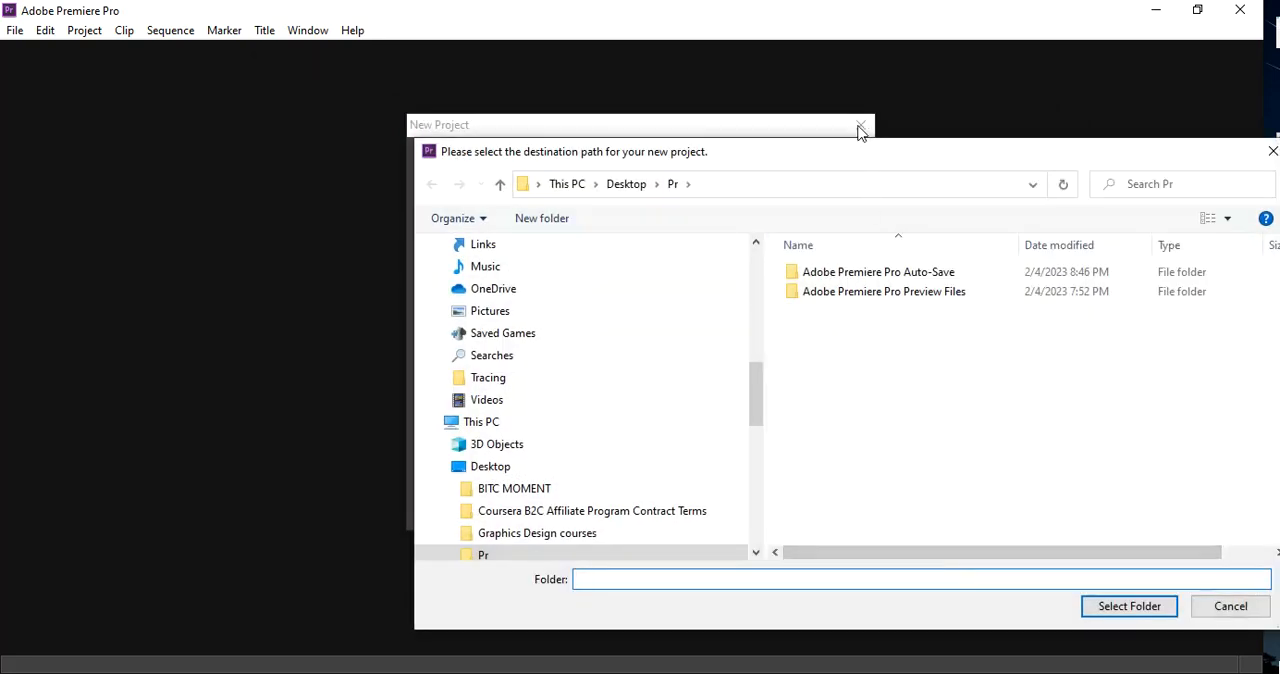
pyautogui.moveTo(851, 151); pyautogui.dragTo(503, 71)
pyautogui.scroll(4, 290, 300)
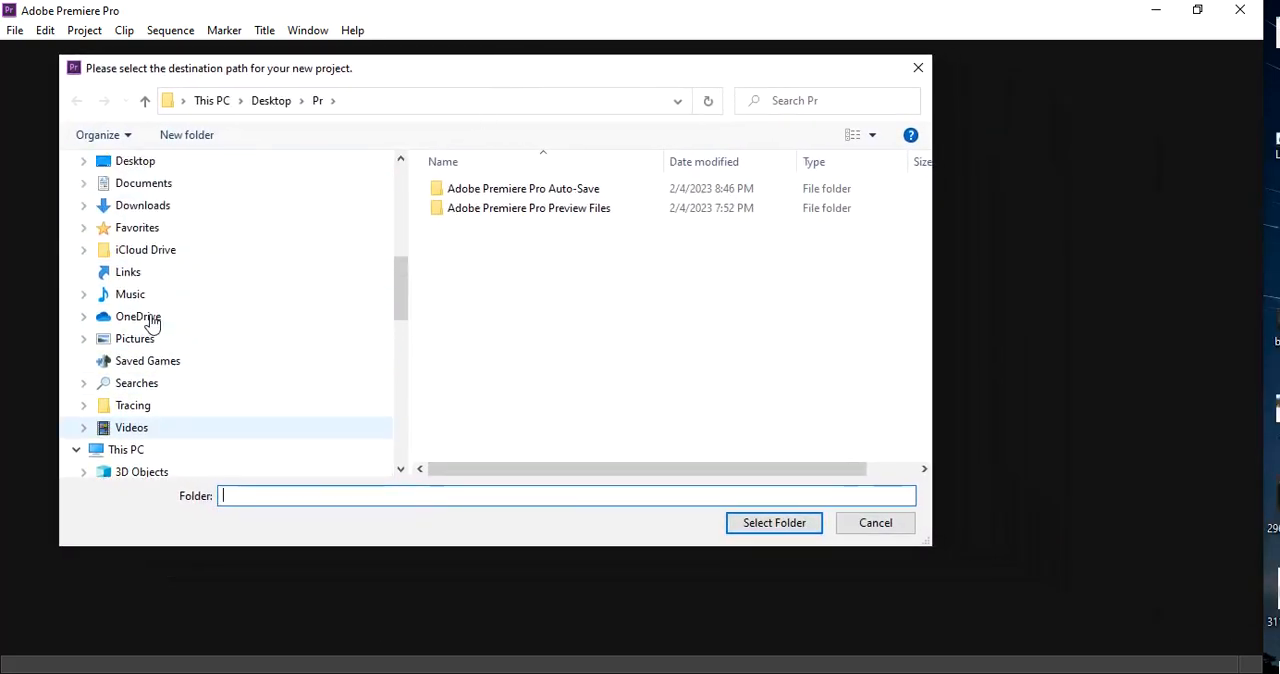
pyautogui.click(131, 271)
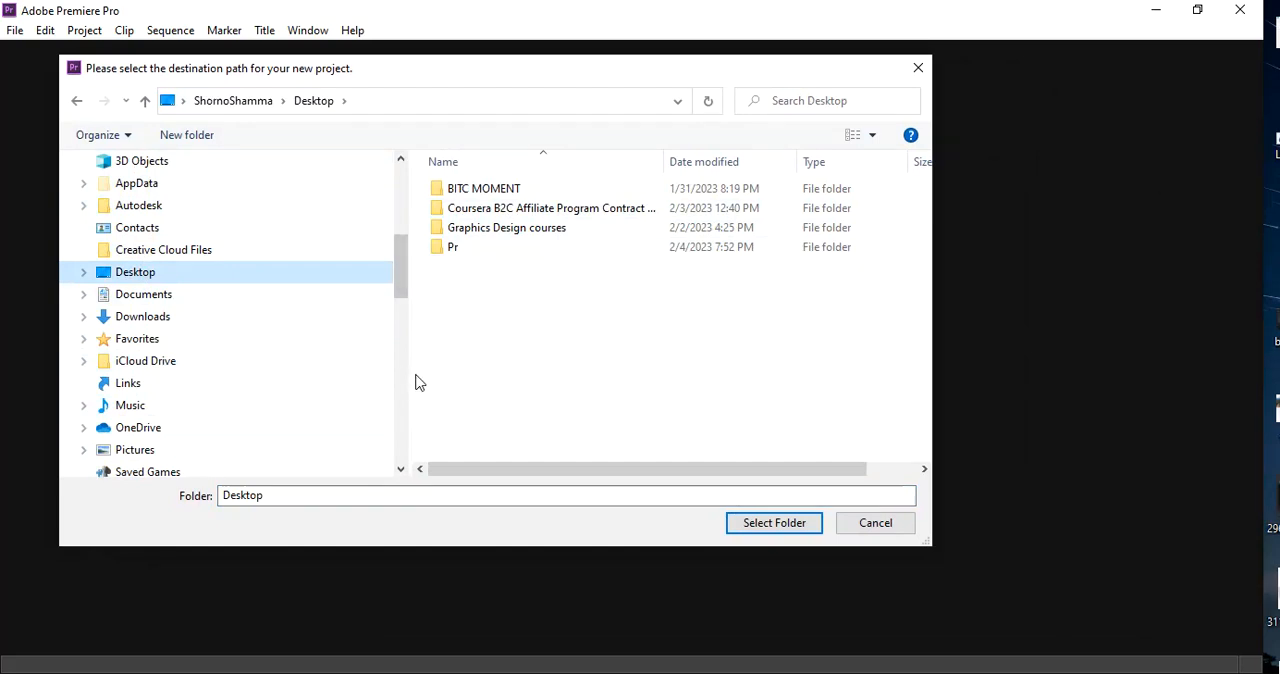
pyautogui.moveTo(414, 377); pyautogui.dragTo(294, 362)
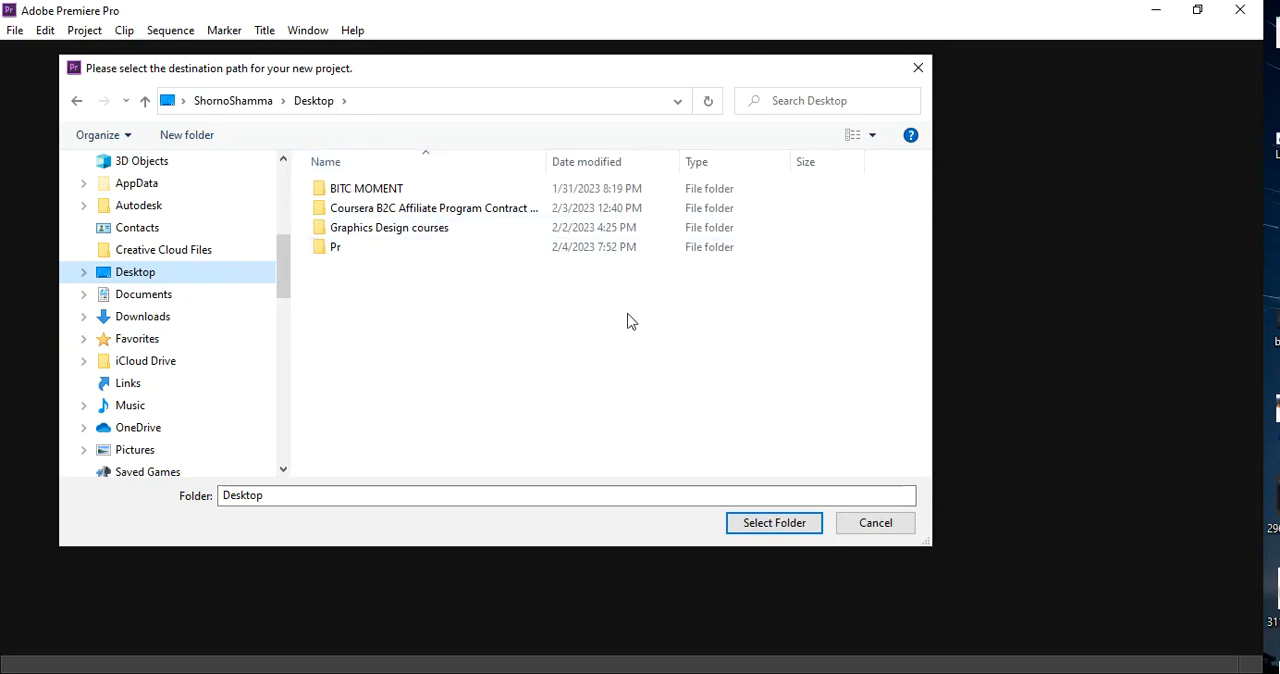
pyautogui.rightClick(444, 301)
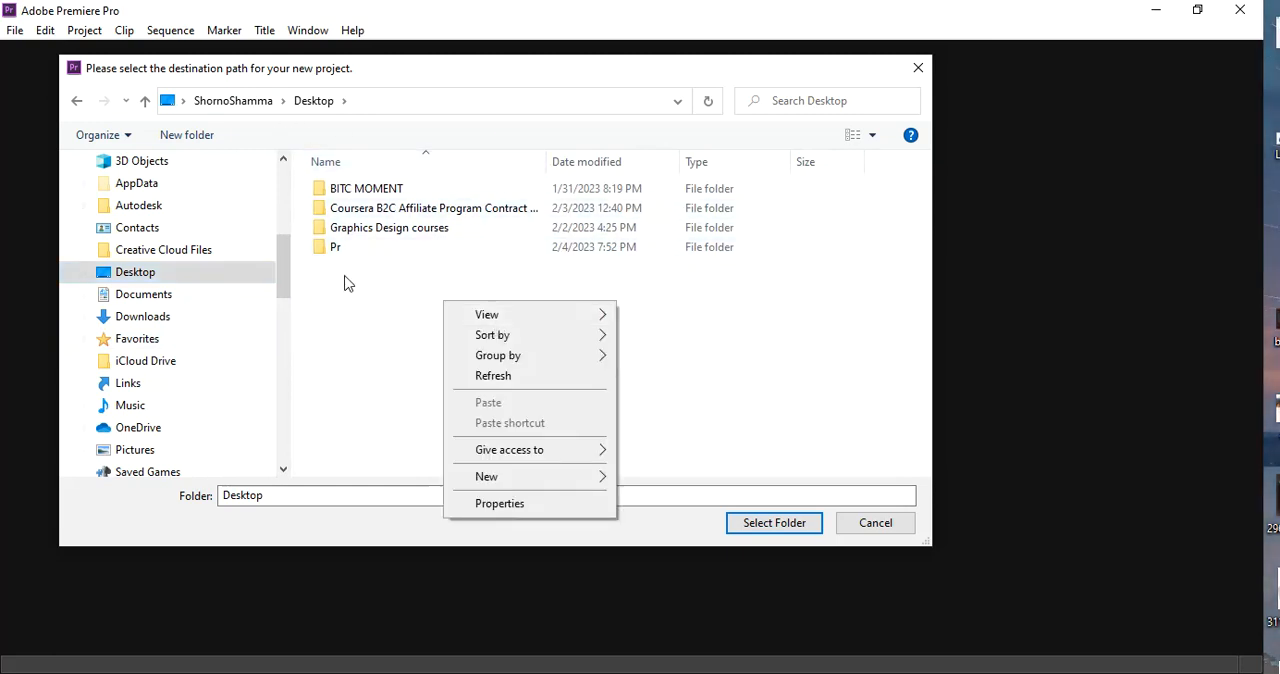
pyautogui.click(723, 411)
# Create a new folder on the Desktop named "Video Project" followed by the person's full name
pyautogui.click(188, 139)
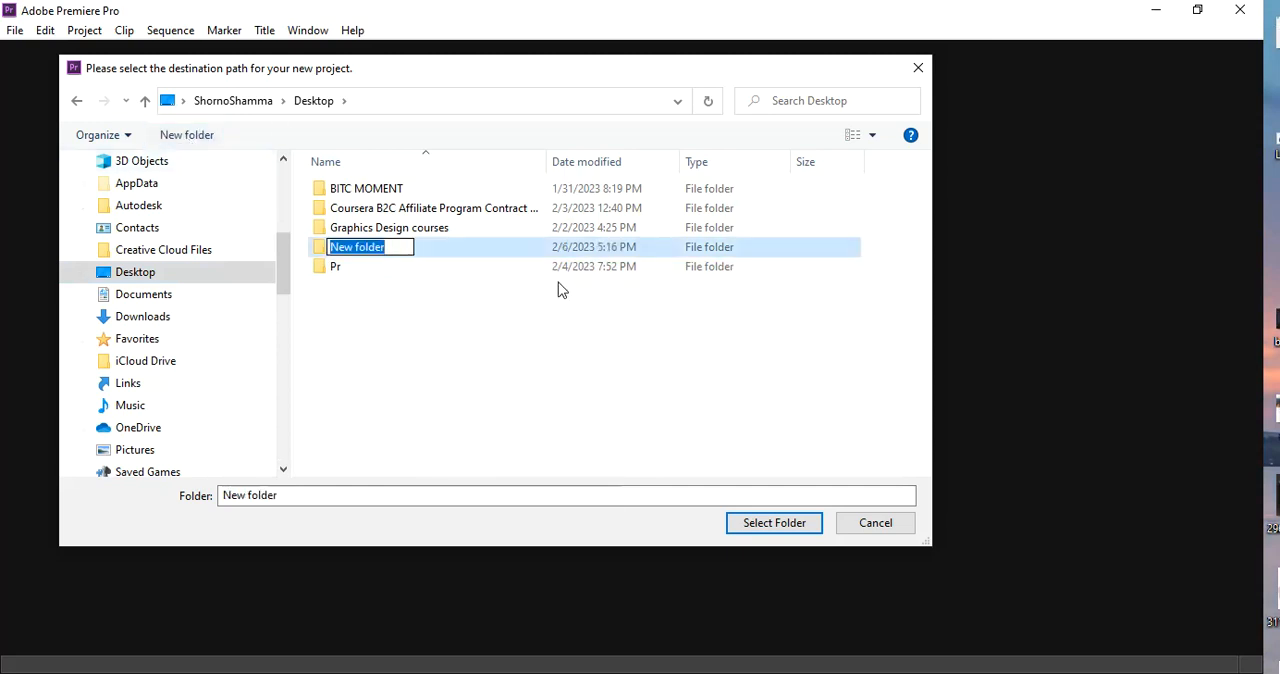
pyautogui.write('YT')
pyautogui.press('Return')
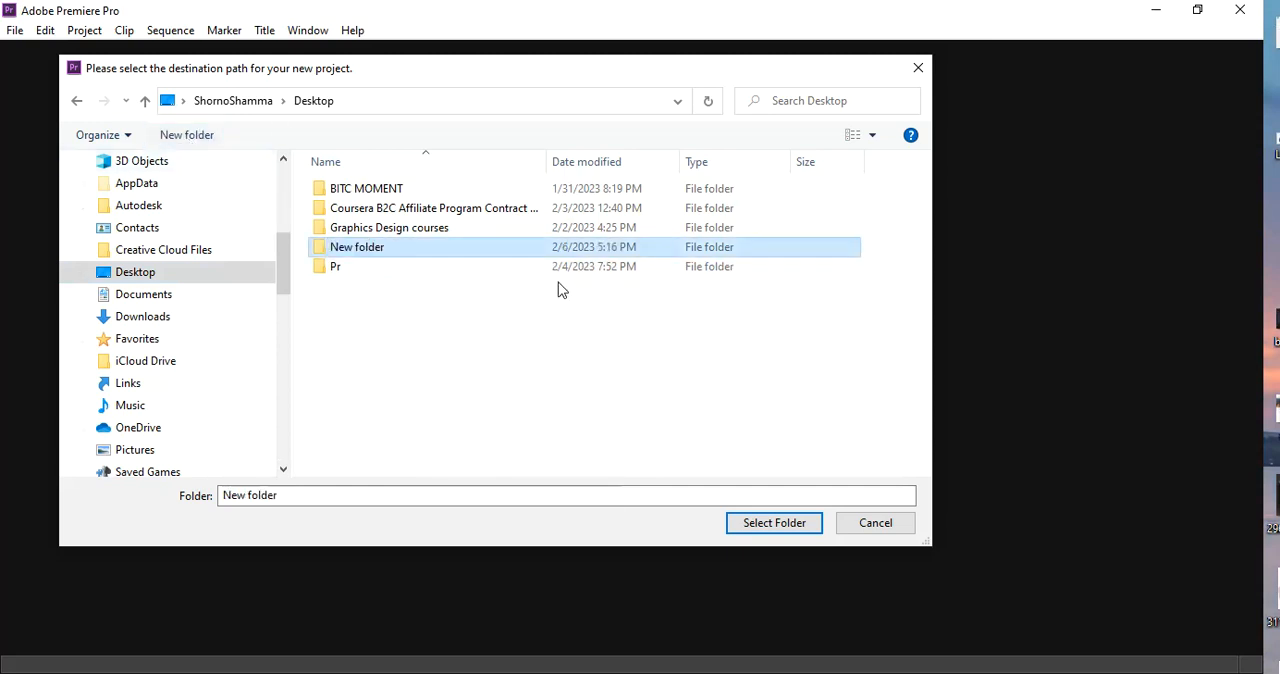
pyautogui.press('F2')
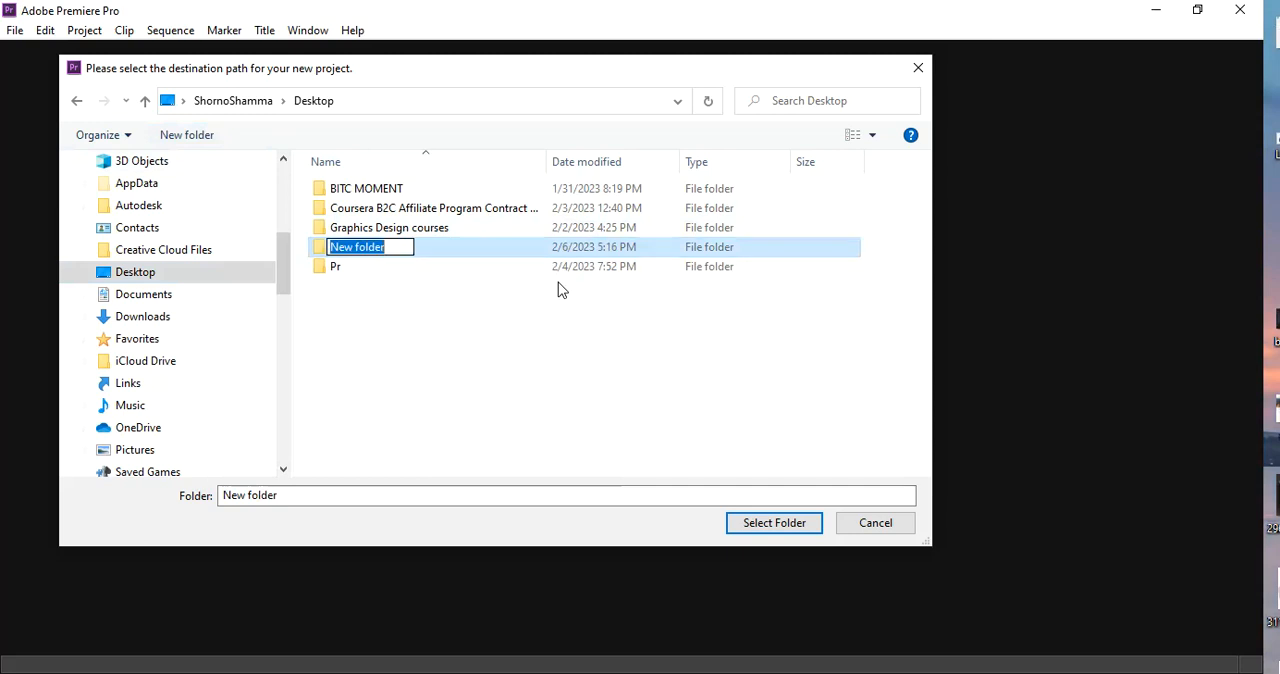
pyautogui.write('Video ')
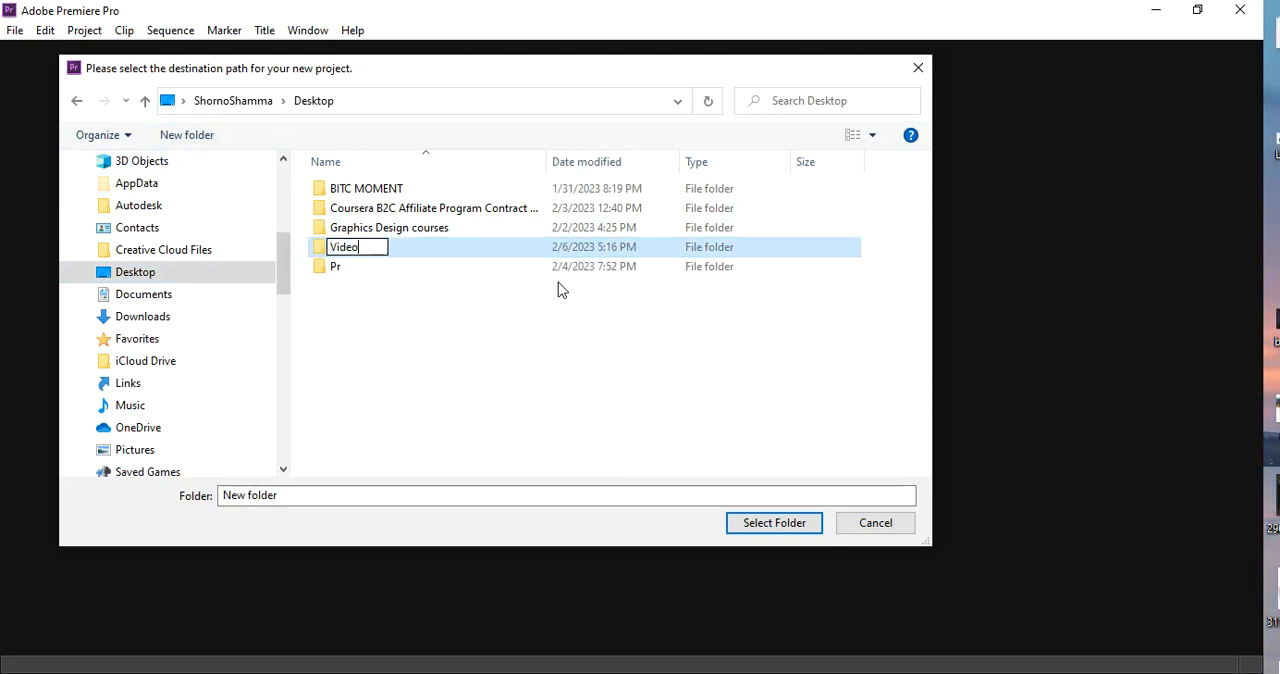
pyautogui.write('Projec')
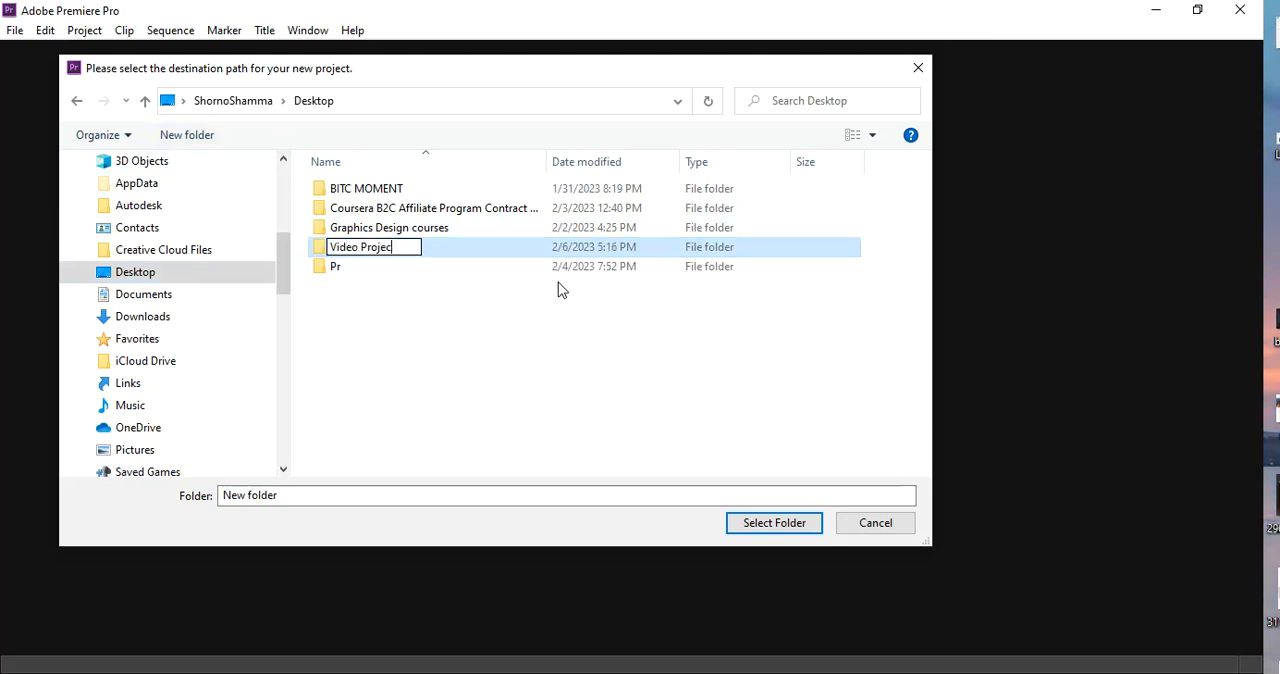
pyautogui.moveTo(441, 247); pyautogui.dragTo(448, 250)
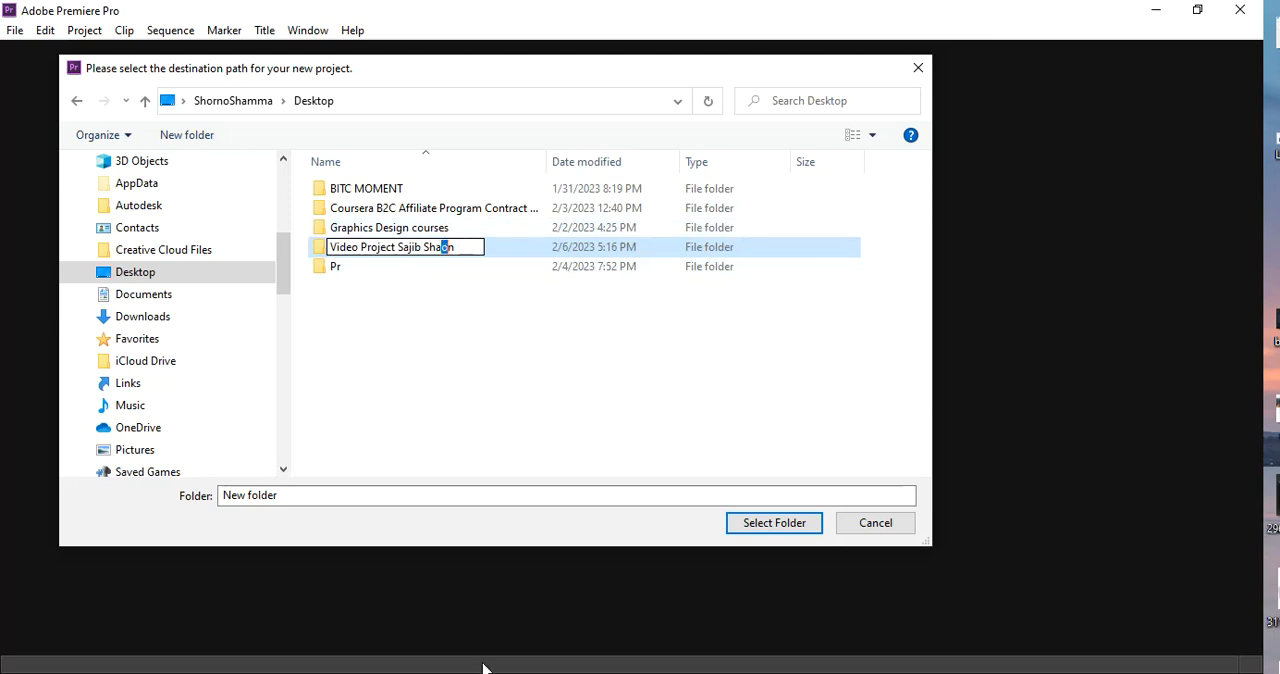
pyautogui.write('Wo')
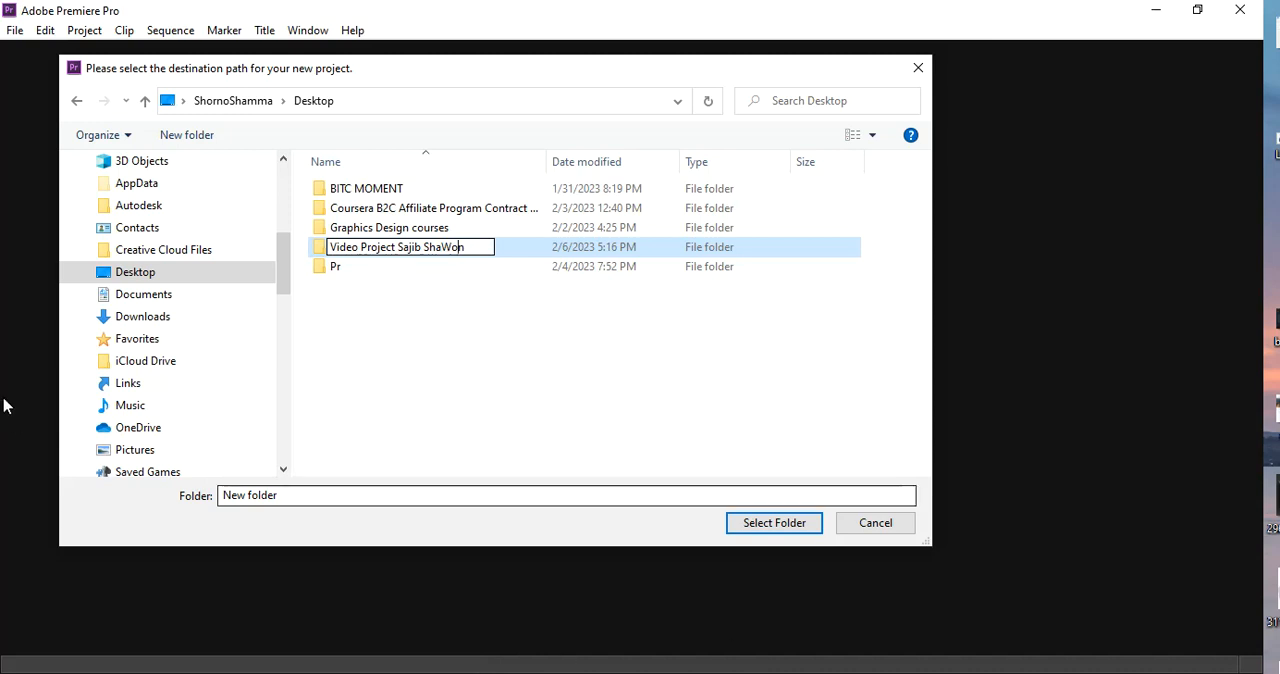
pyautogui.press('Return')
pyautogui.click(420, 276)
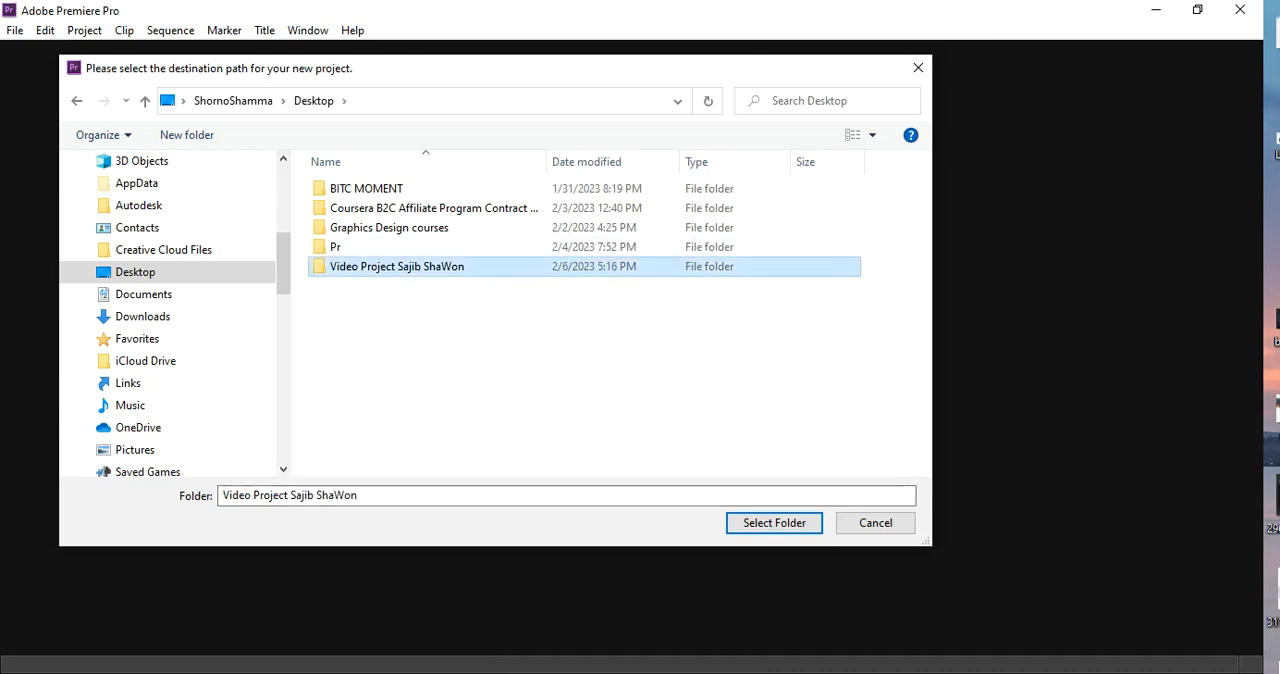
# Use the new folder as the project location and create the project under the default name Untitled
pyautogui.click(762, 528)
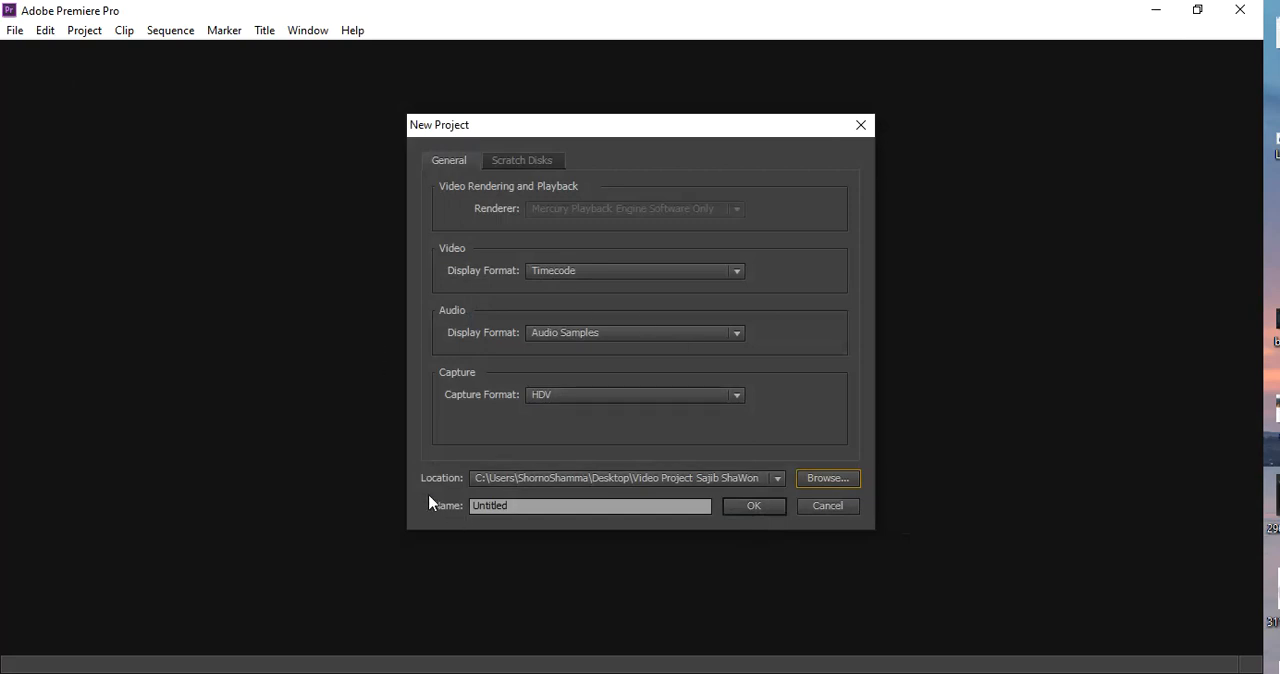
pyautogui.click(513, 505)
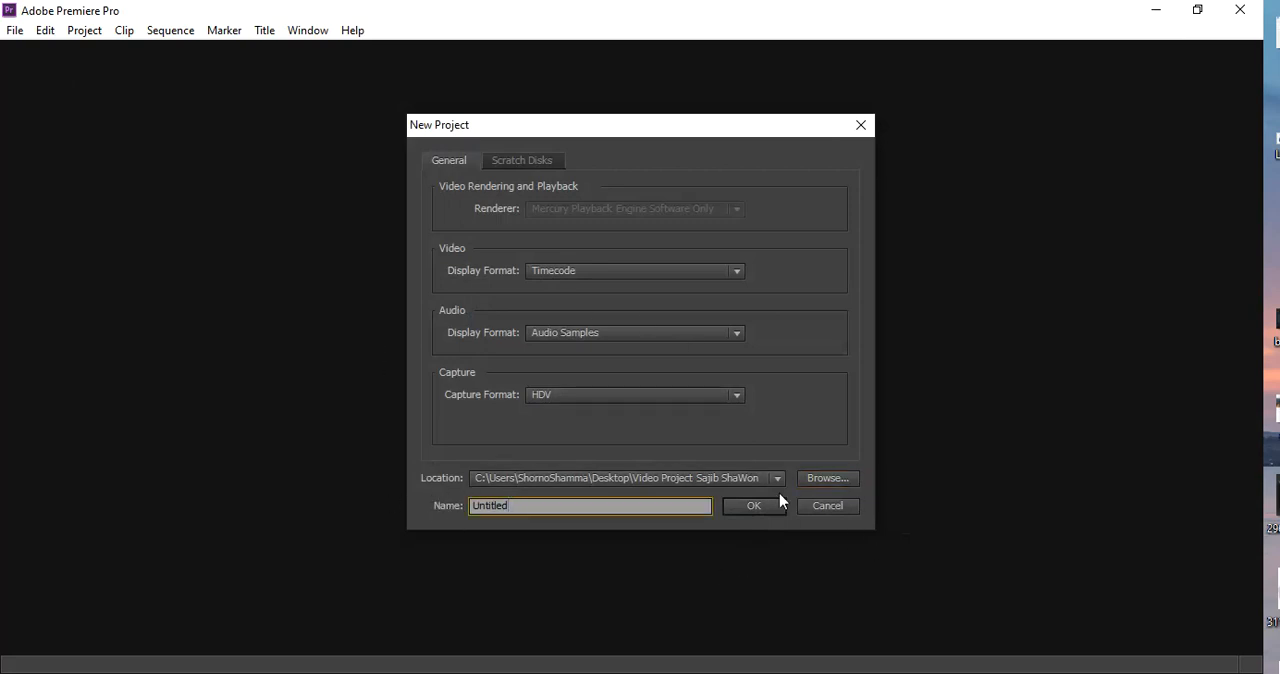
pyautogui.click(752, 504)
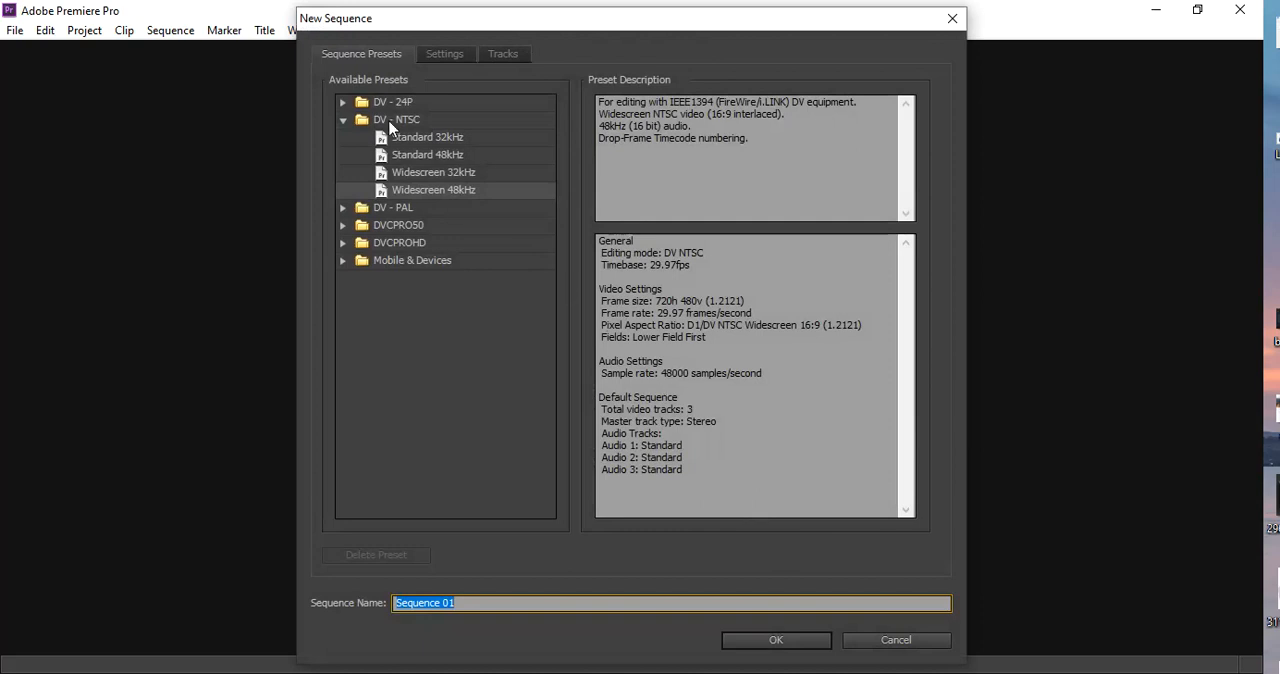
# Create the new sequence with editing mode DV NTSC and fields set to No Fields (Progressive Scan)
pyautogui.click(327, 80)
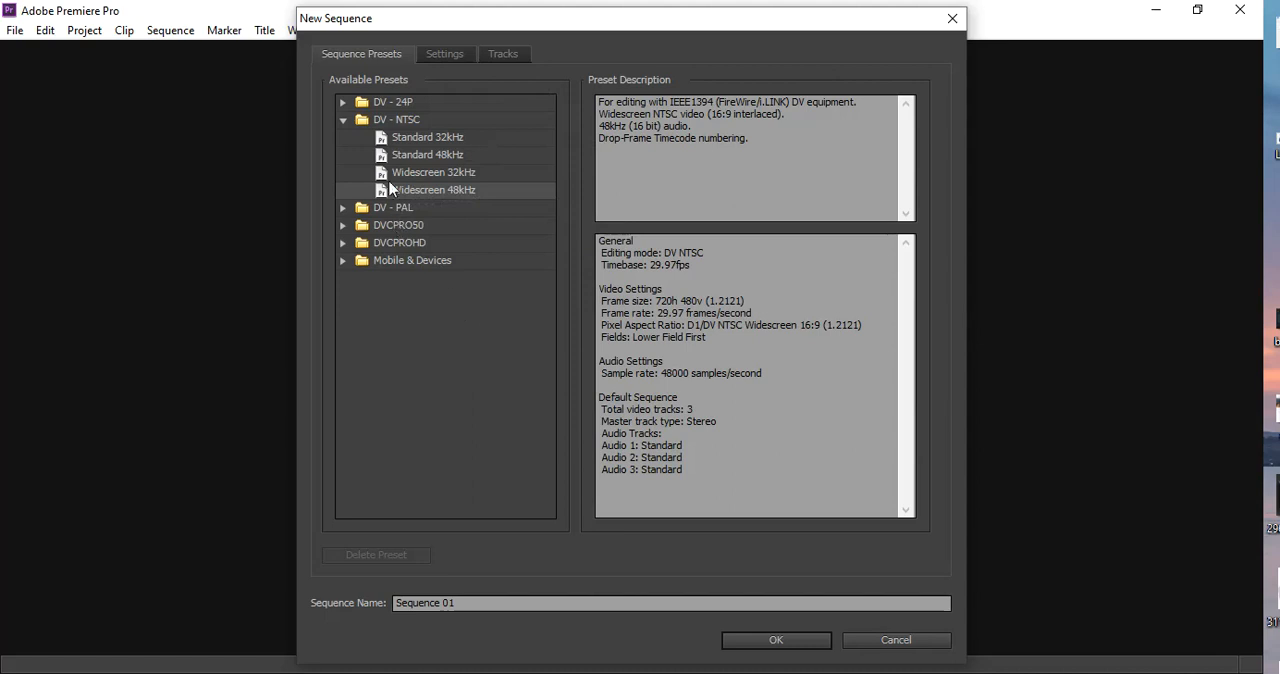
pyautogui.click(440, 56)
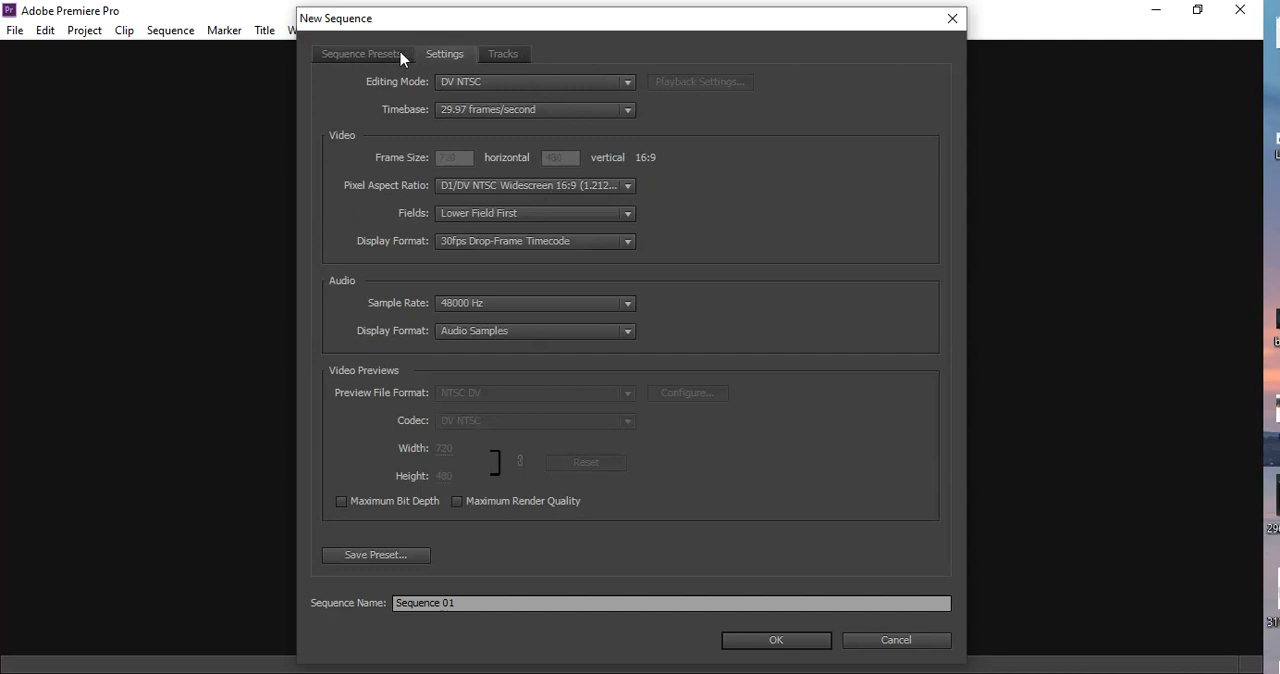
pyautogui.click(503, 58)
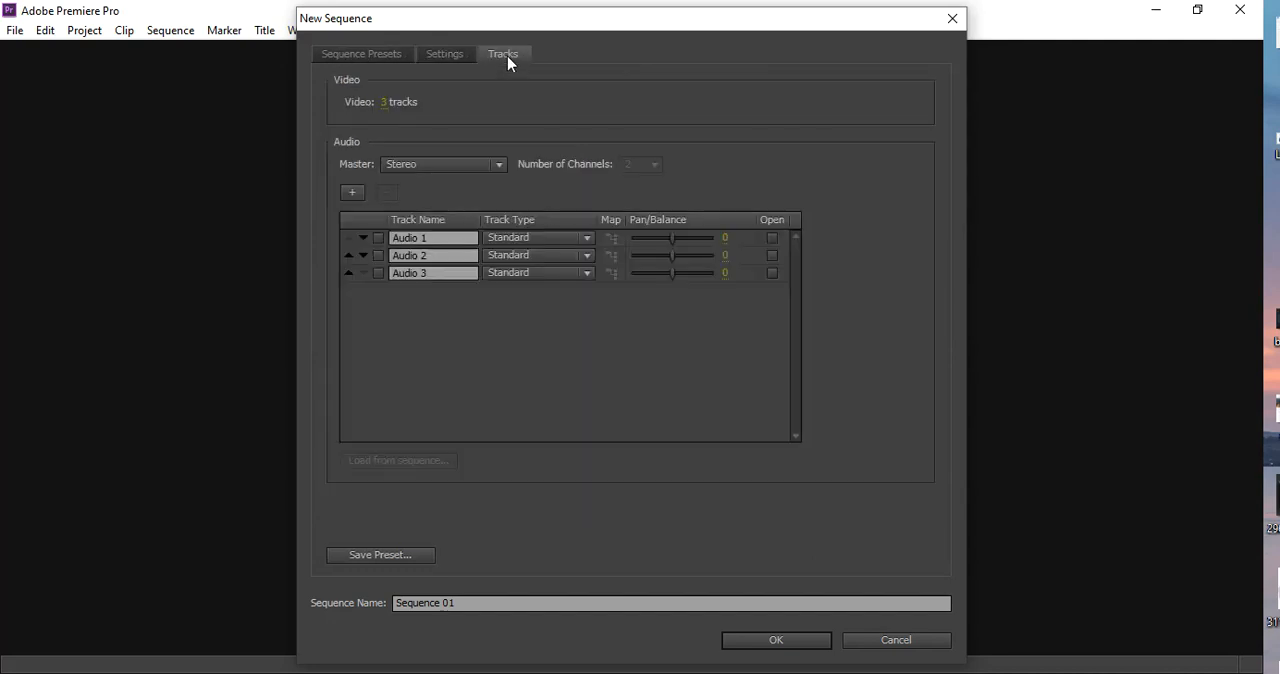
pyautogui.click(434, 58)
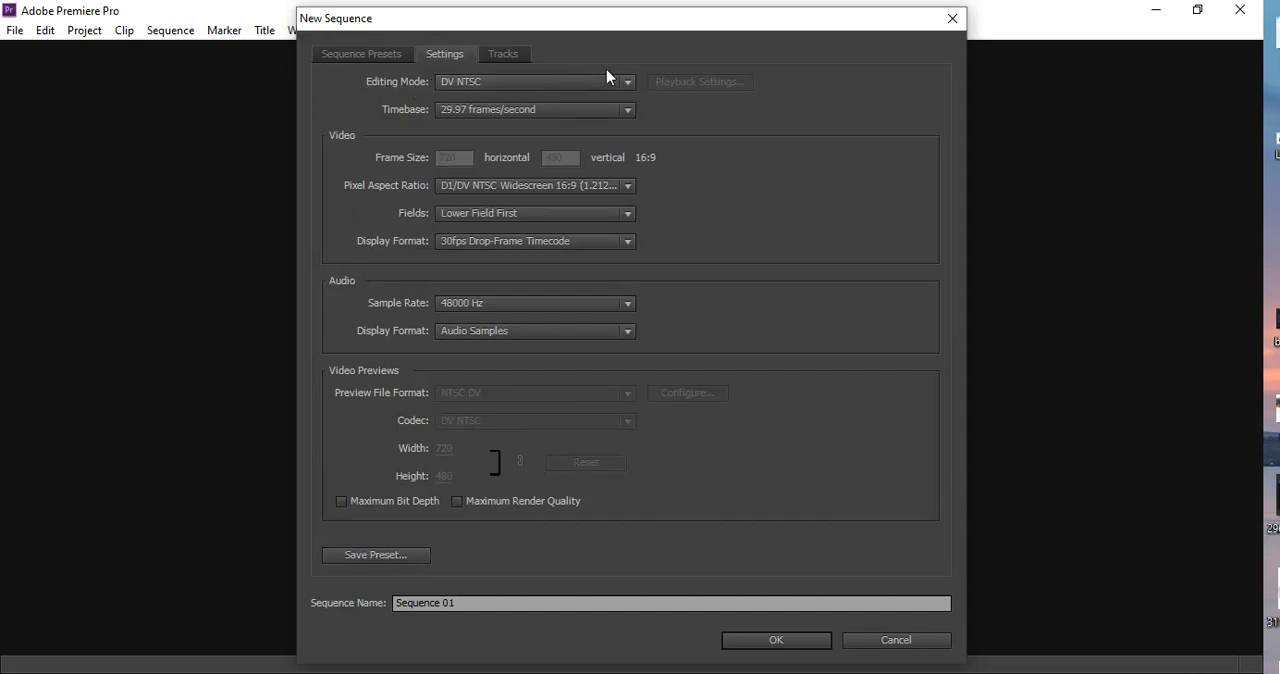
pyautogui.click(628, 84)
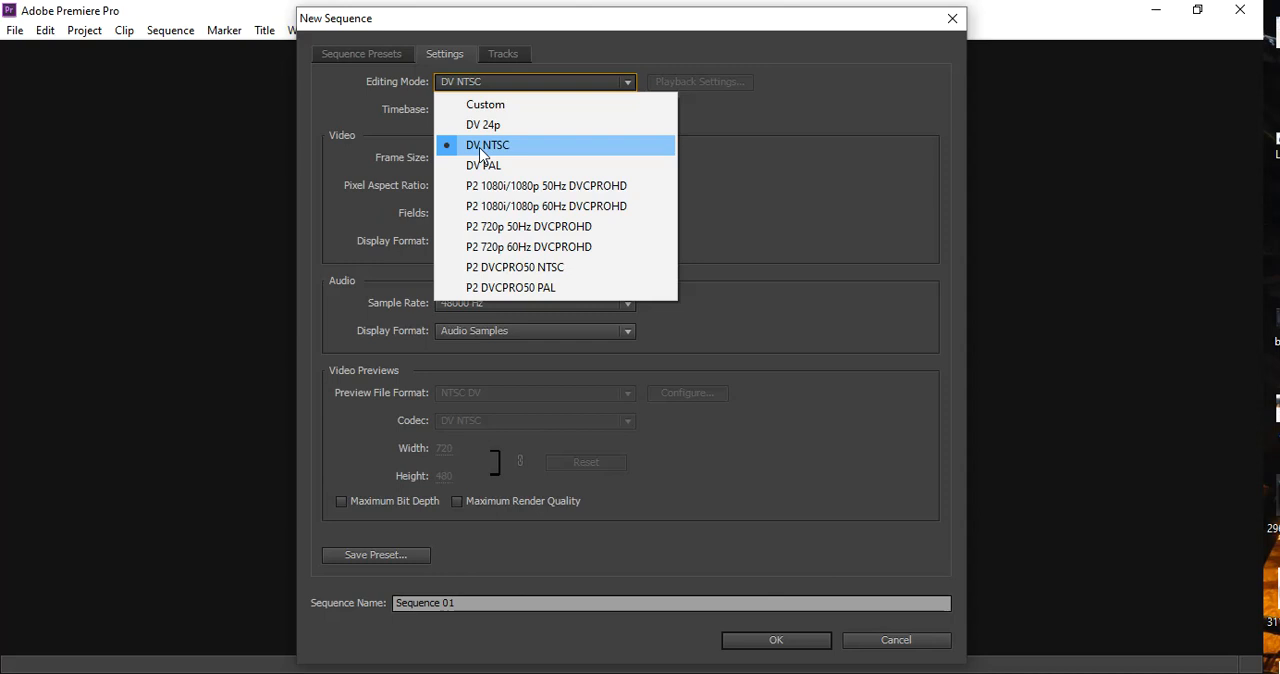
pyautogui.click(534, 146)
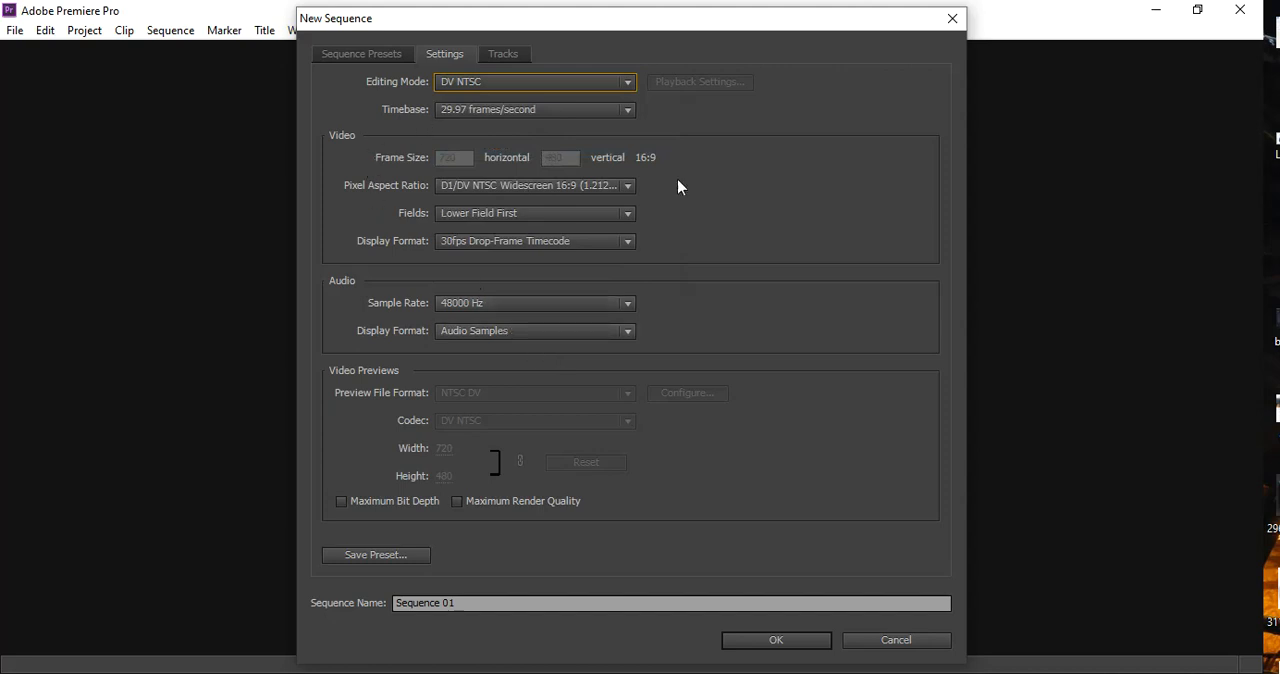
pyautogui.click(480, 216)
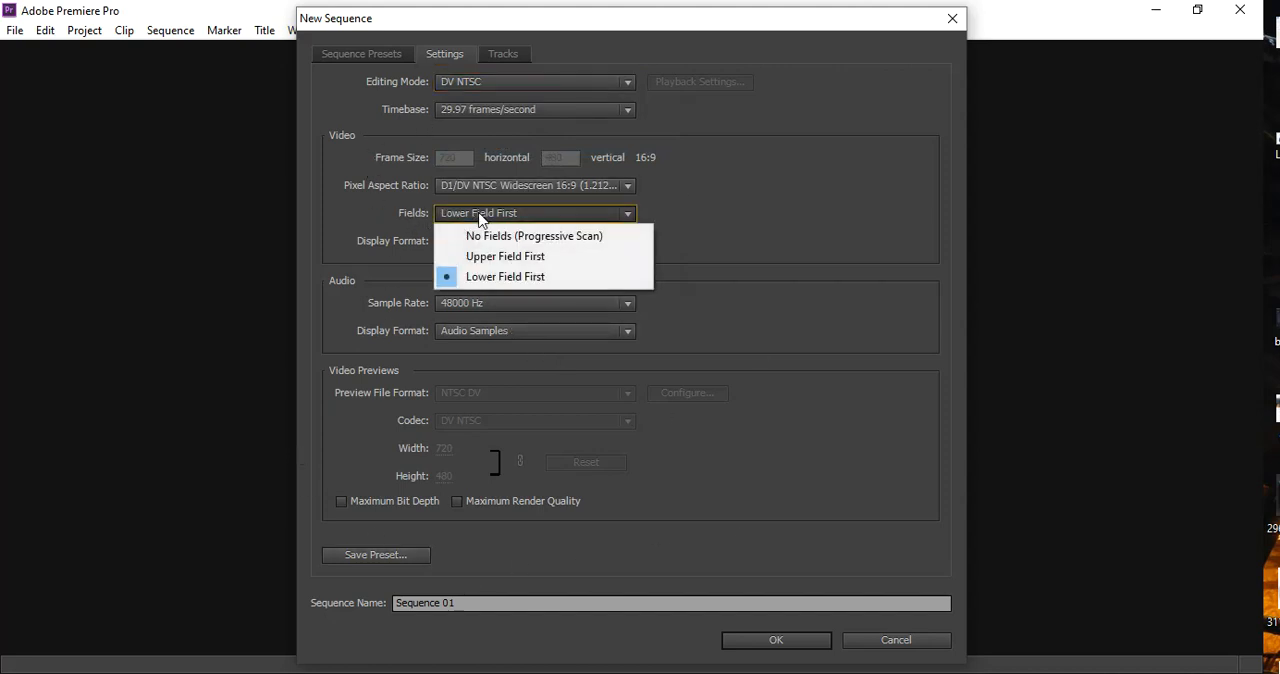
pyautogui.click(588, 246)
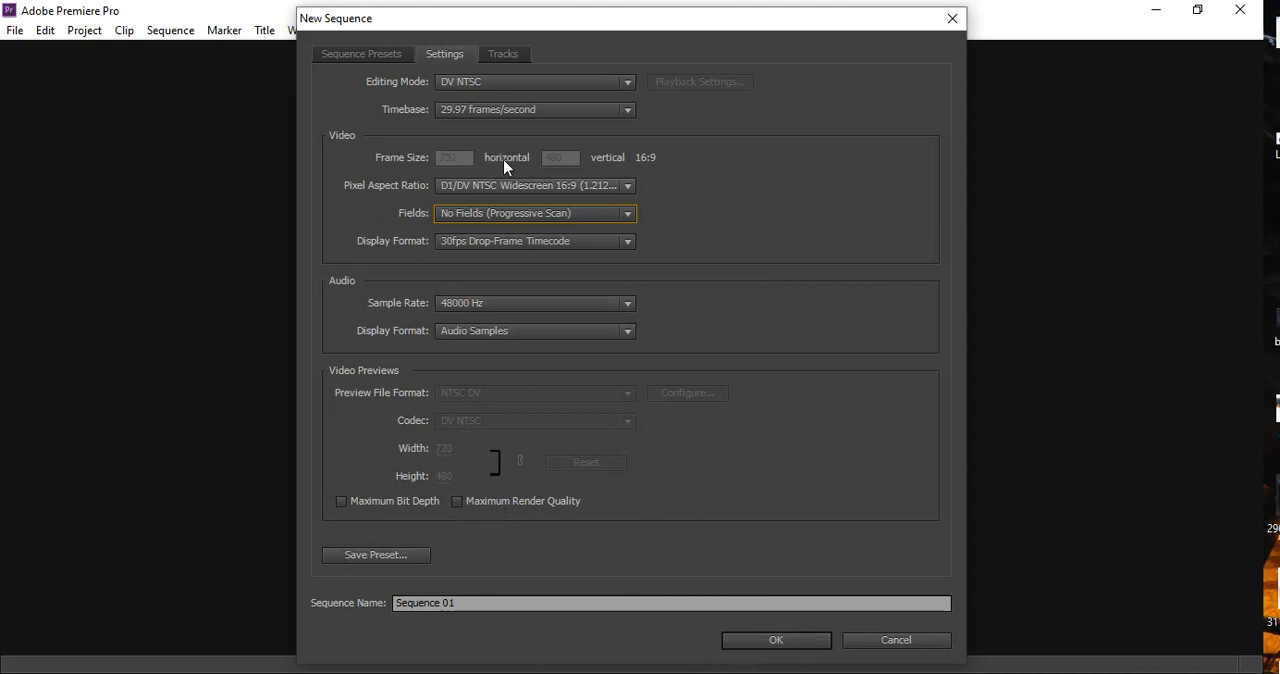
pyautogui.click(785, 641)
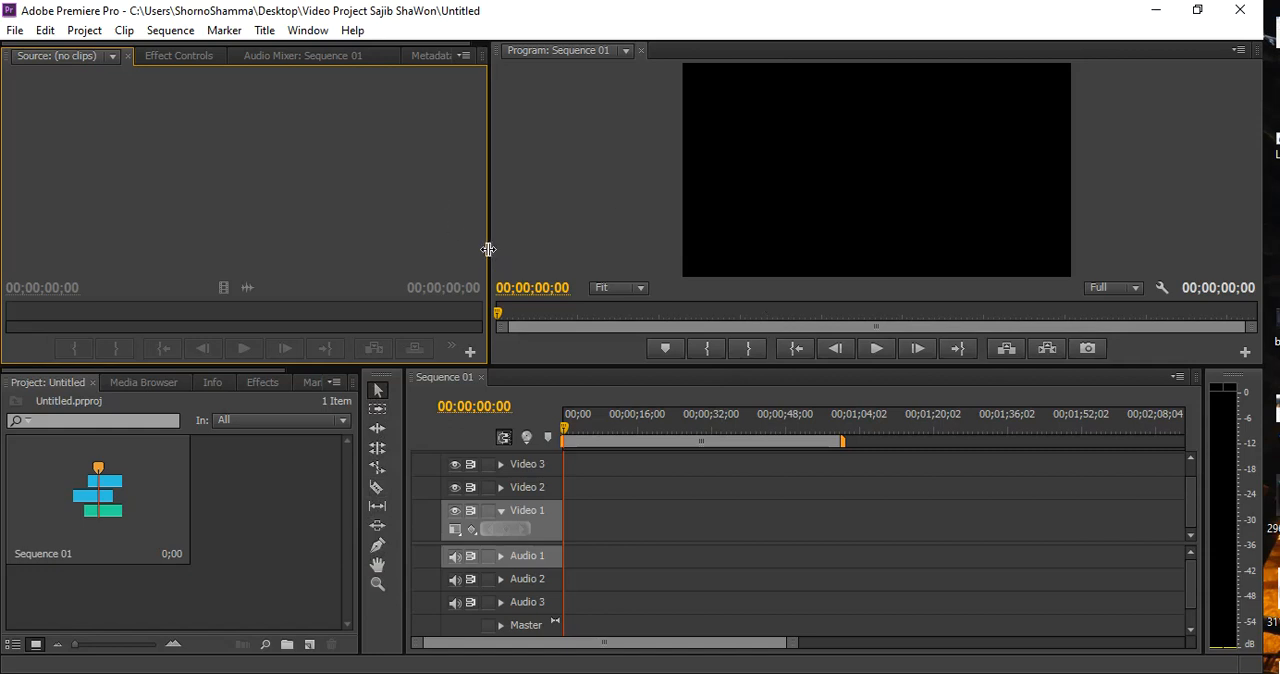
# Resize the workspace panels: narrow the Source and Project panels and enlarge the Program monitor and timeline, keeping the tools in one column
pyautogui.moveTo(488, 249); pyautogui.dragTo(400, 205)
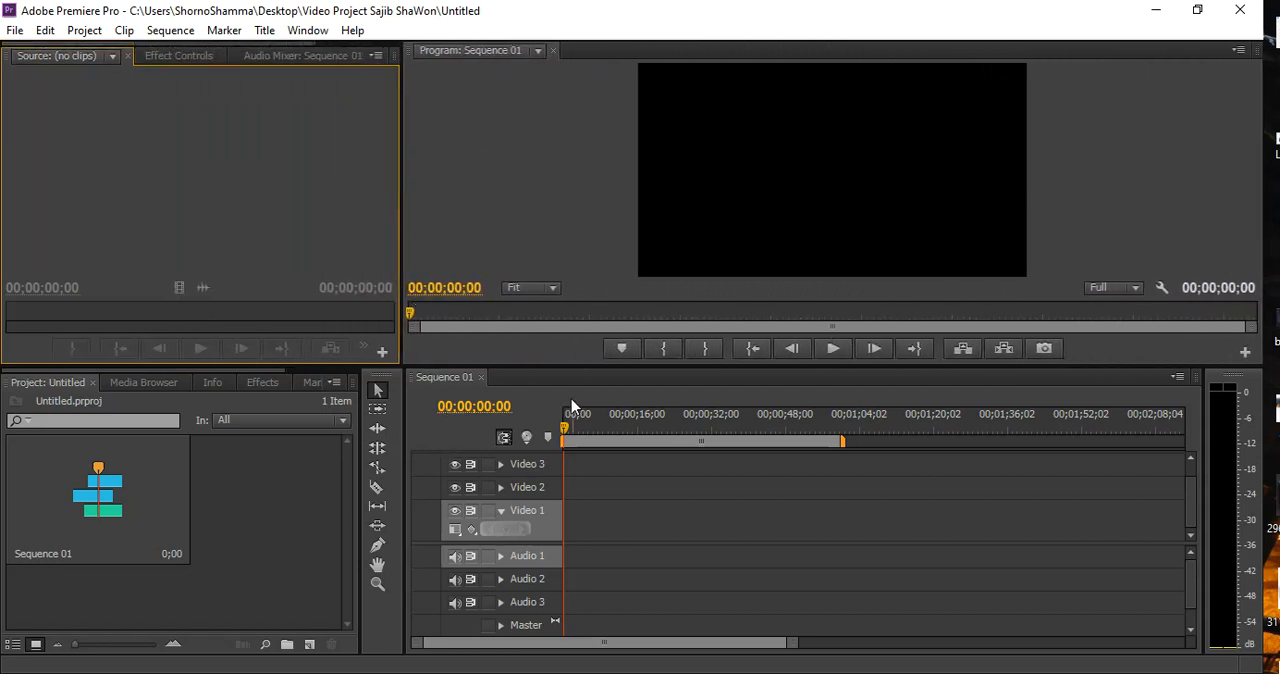
pyautogui.moveTo(566, 370)
pyautogui.mouseDown()
pyautogui.moveTo(566, 186)
pyautogui.moveTo(572, 358)
pyautogui.mouseUp()
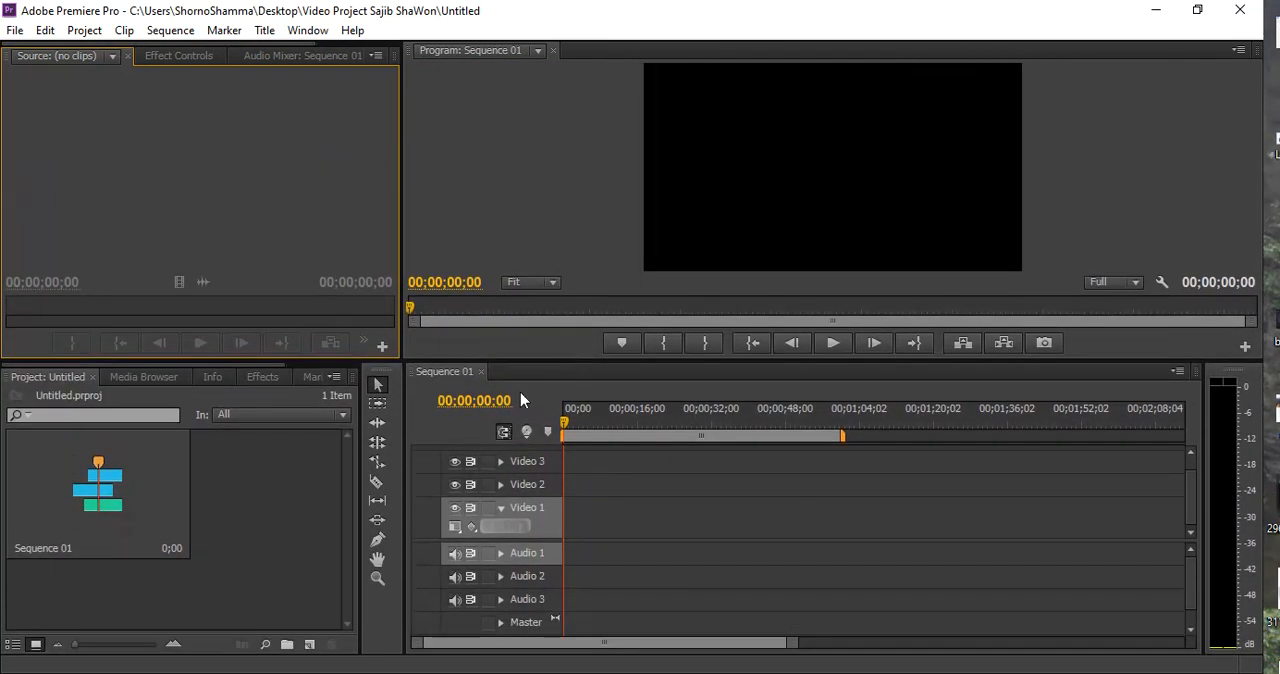
pyautogui.moveTo(359, 470); pyautogui.dragTo(388, 481)
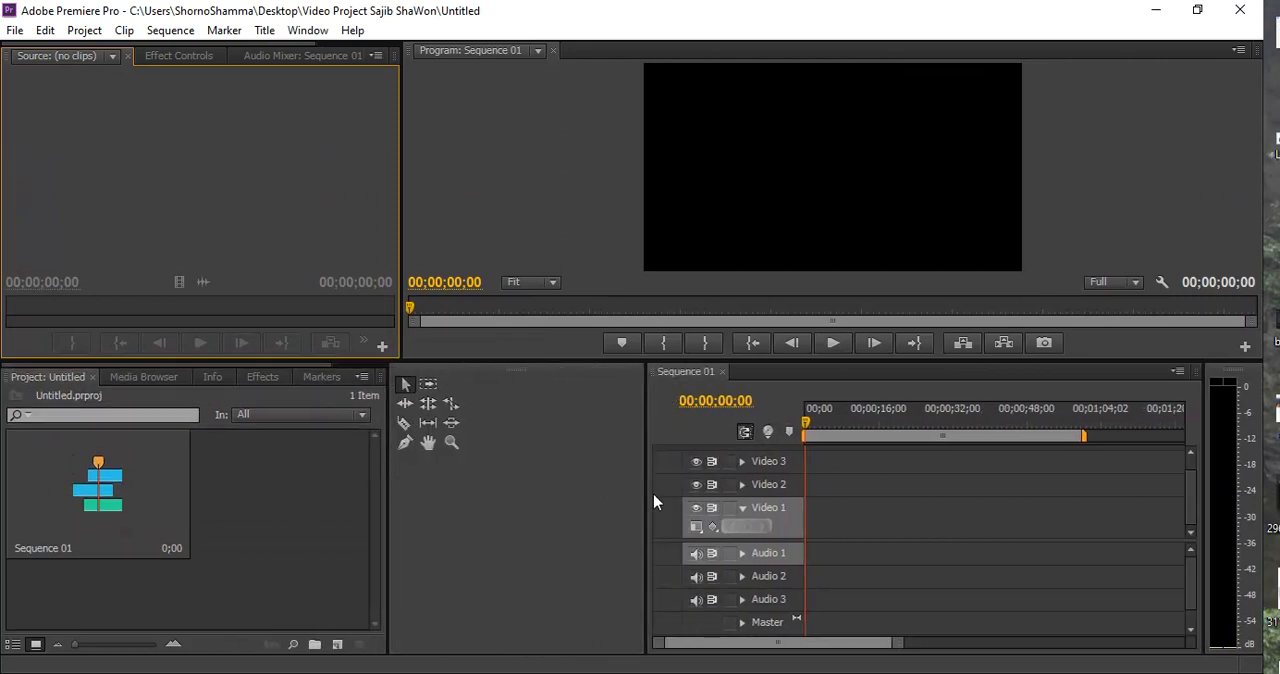
pyautogui.moveTo(651, 493); pyautogui.dragTo(427, 500)
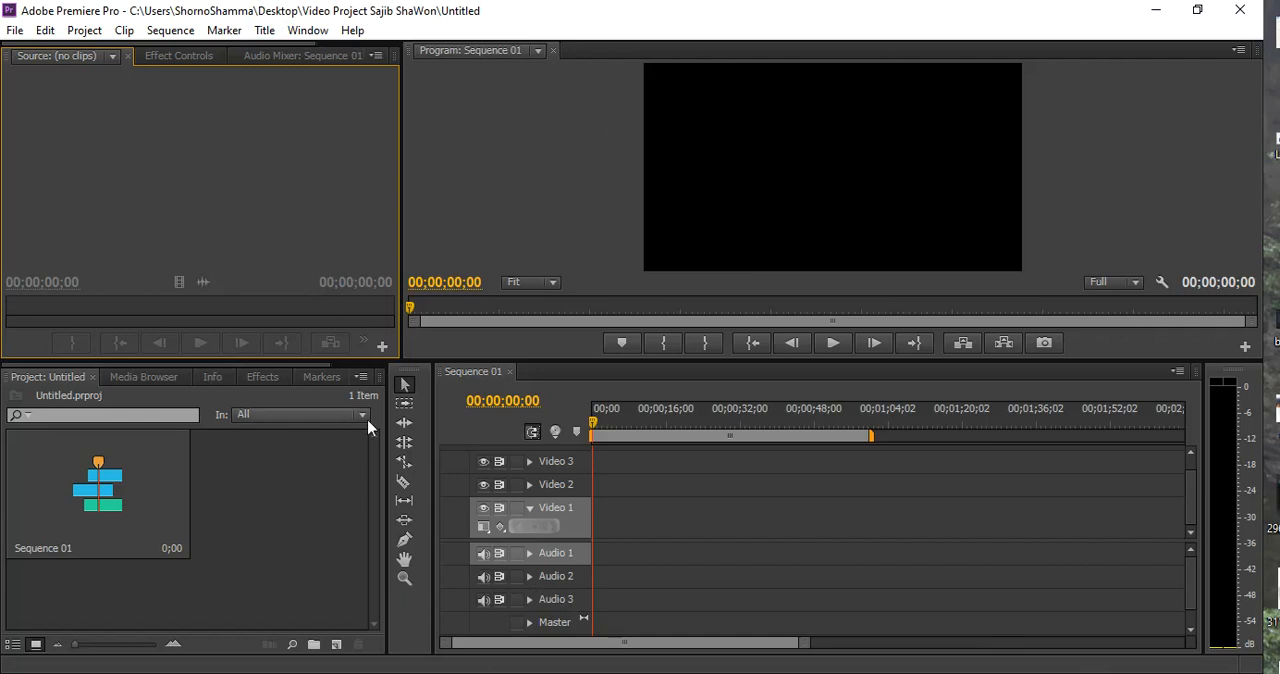
pyautogui.moveTo(386, 458); pyautogui.dragTo(366, 457)
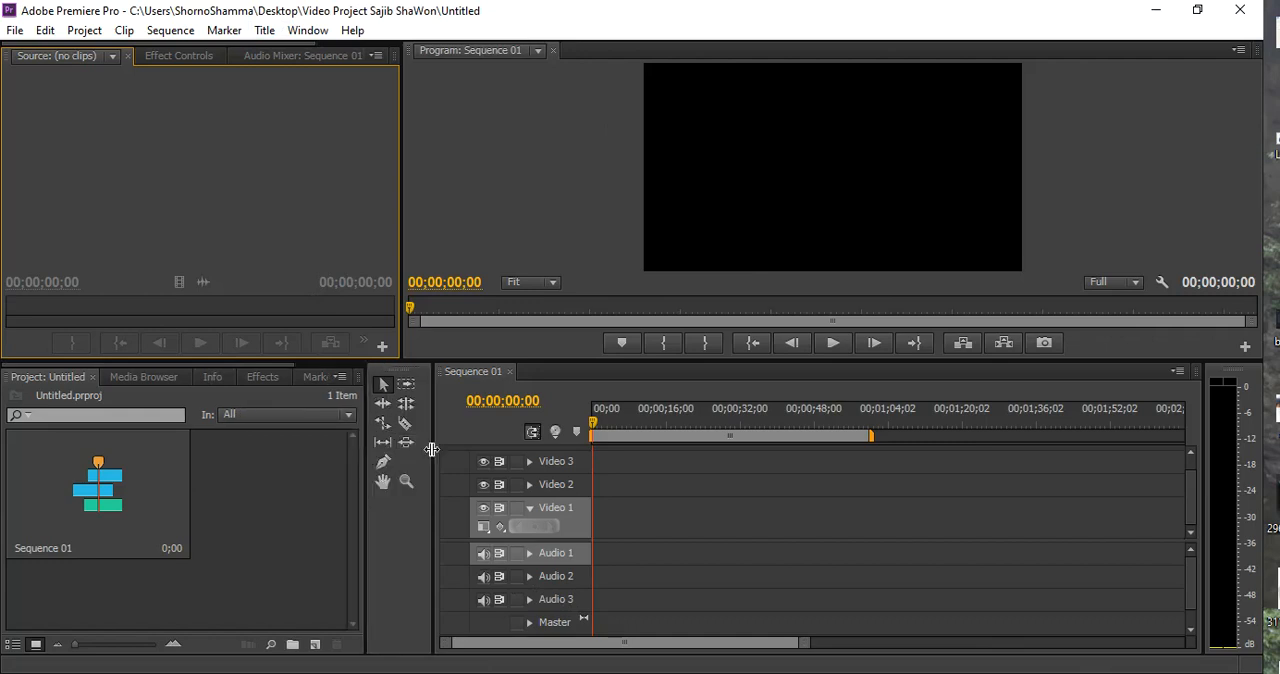
pyautogui.moveTo(433, 450); pyautogui.dragTo(381, 450)
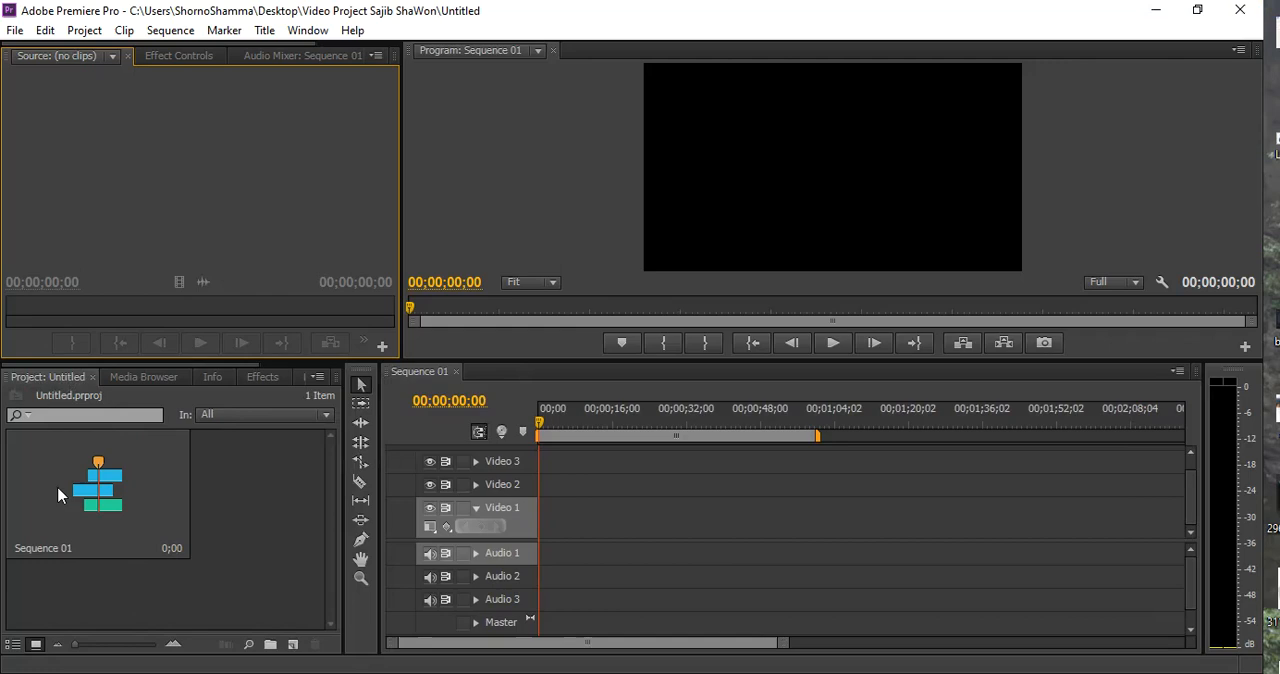
# Restore the Premiere Pro window down and size it so the desktop icons beside it are accessible
pyautogui.moveTo(696, 10); pyautogui.dragTo(453, 40)
pyautogui.moveTo(400, 597); pyautogui.dragTo(400, 662)
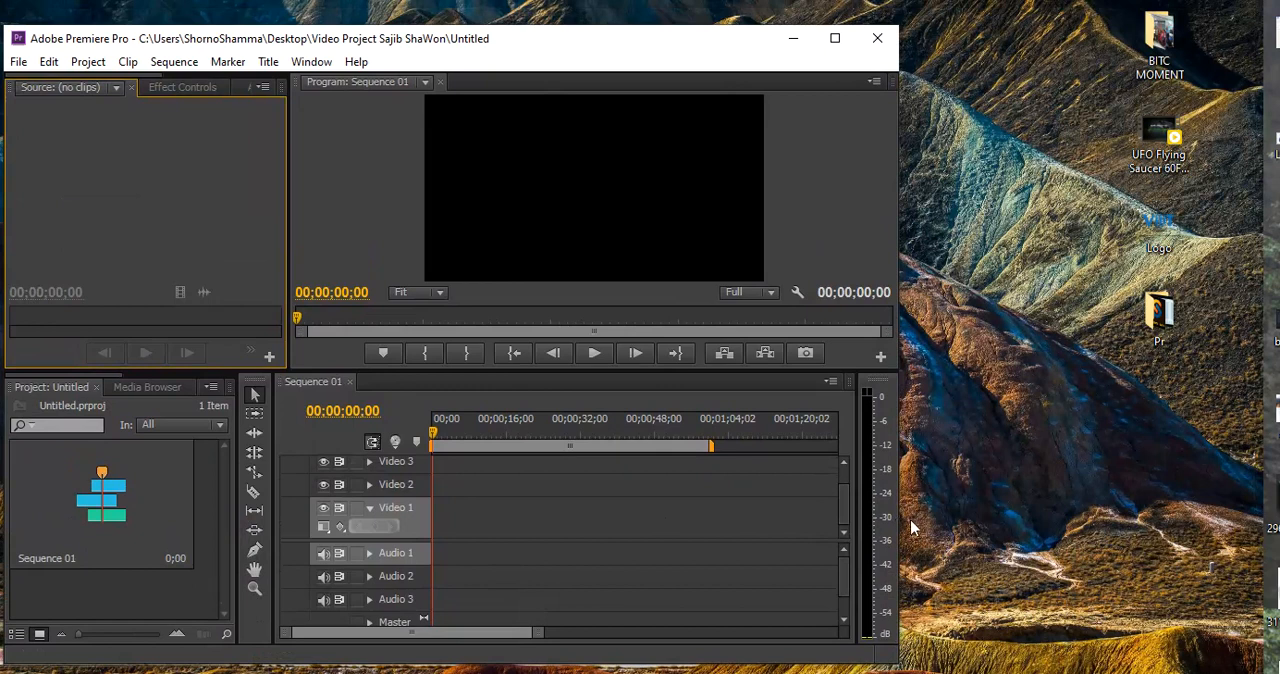
pyautogui.moveTo(899, 522); pyautogui.dragTo(1027, 530)
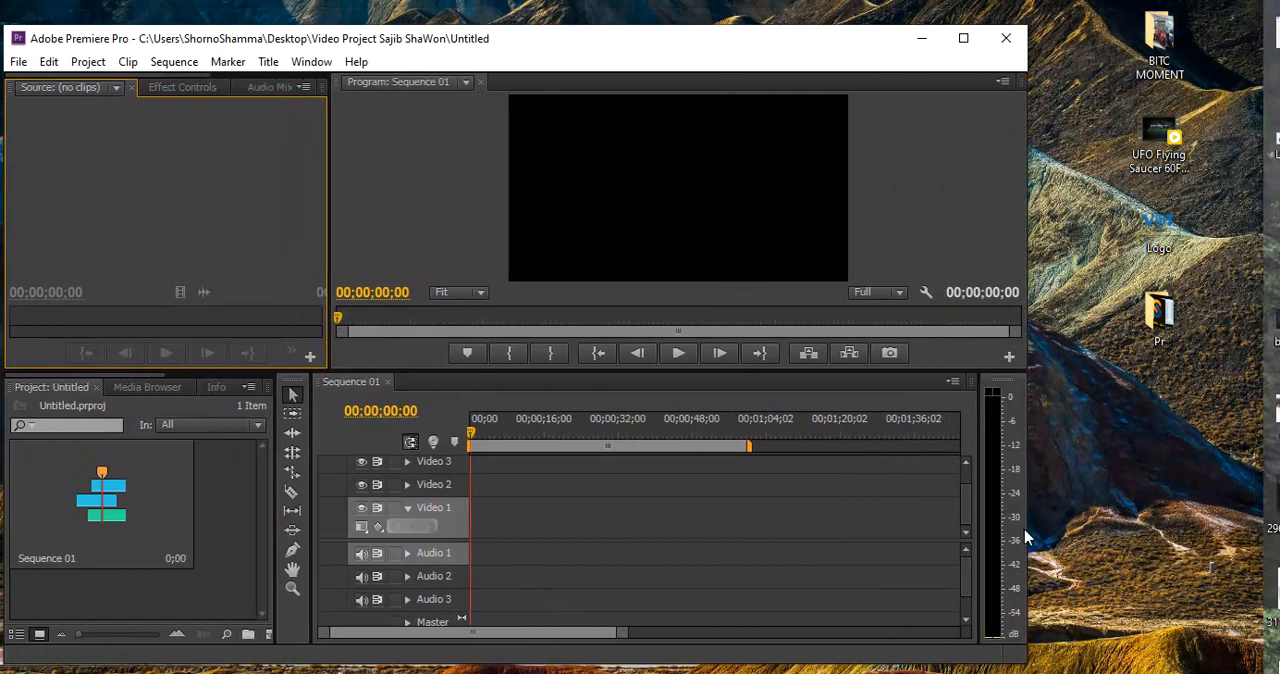
# Look through the media files in the desktop folder Pr as extra large icons and close the folder
pyautogui.doubleClick(1193, 328)
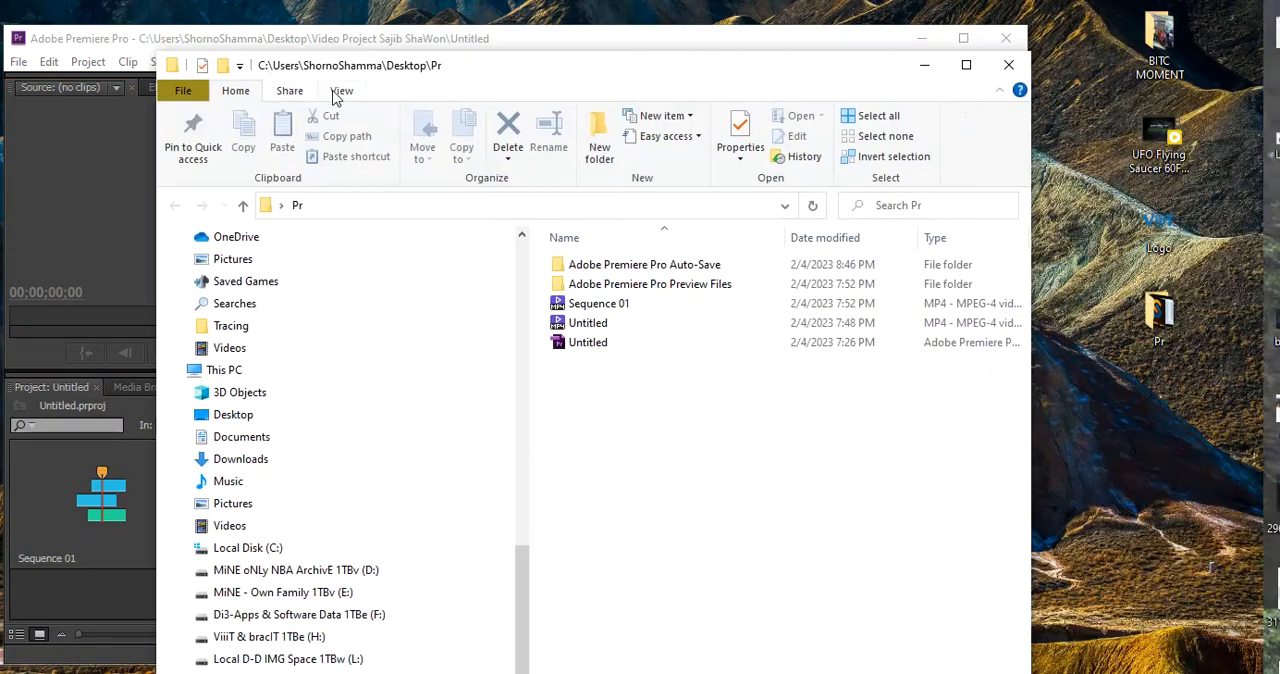
pyautogui.click(341, 92)
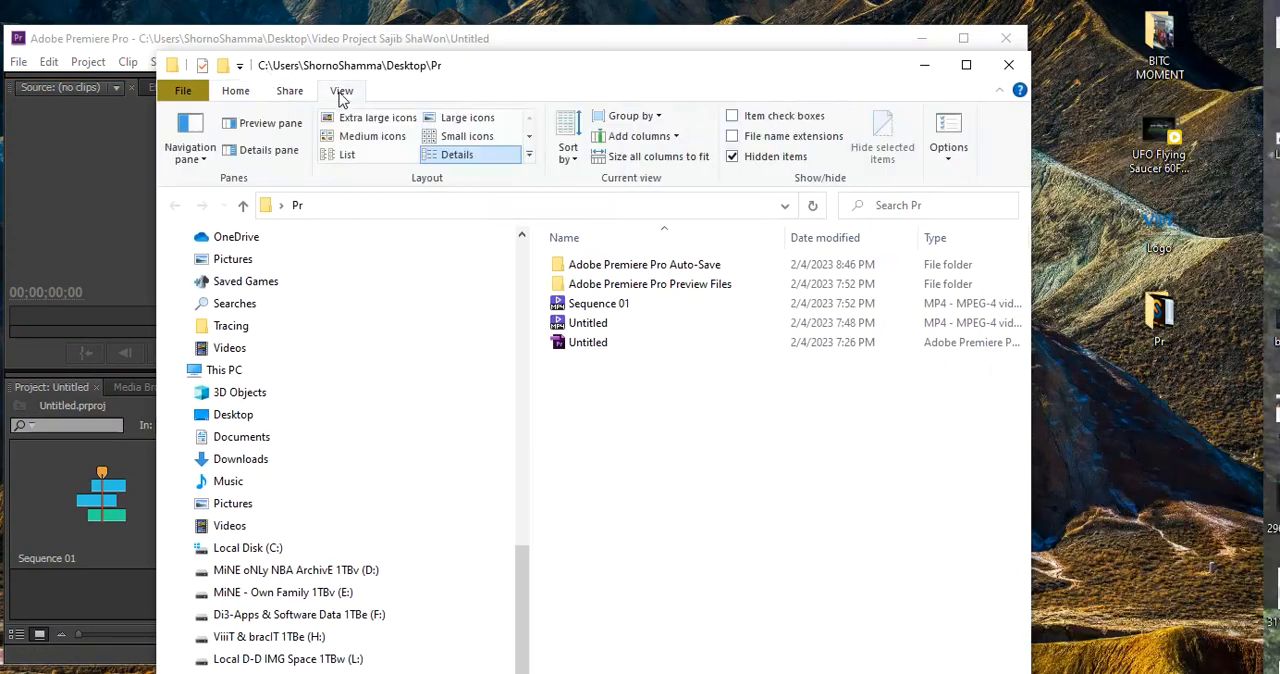
pyautogui.click(377, 117)
pyautogui.scroll(-3, 933, 507)
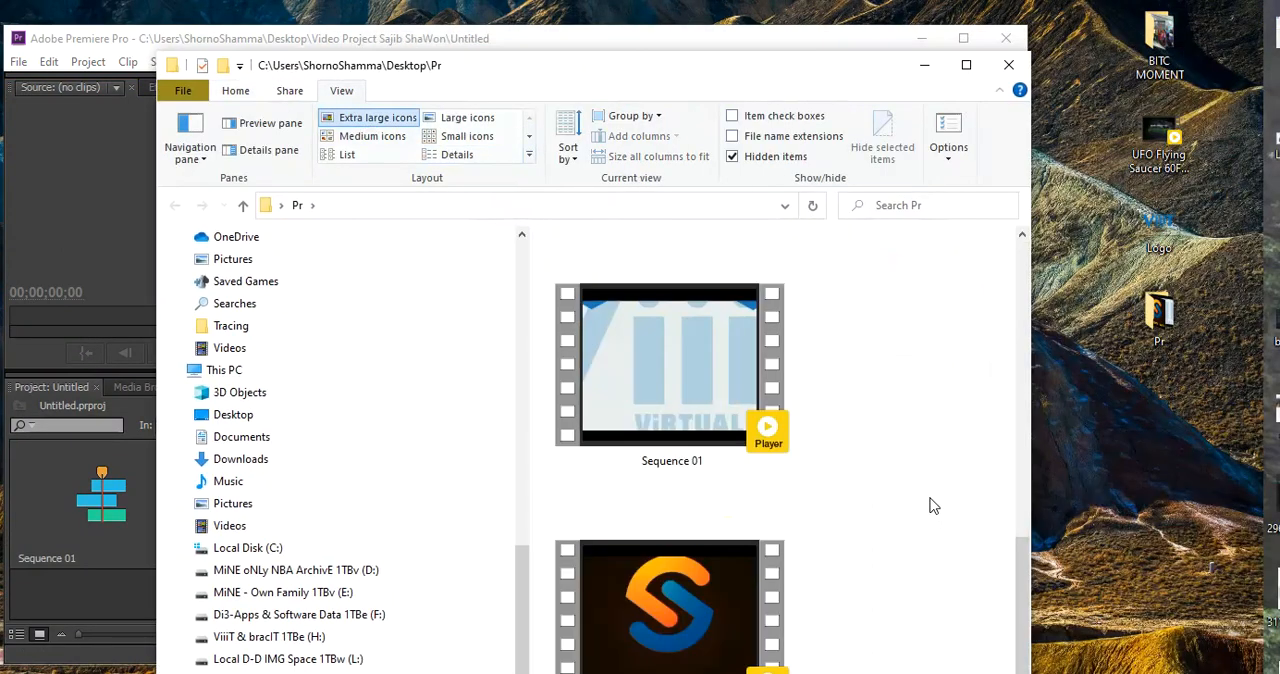
pyautogui.click(1008, 64)
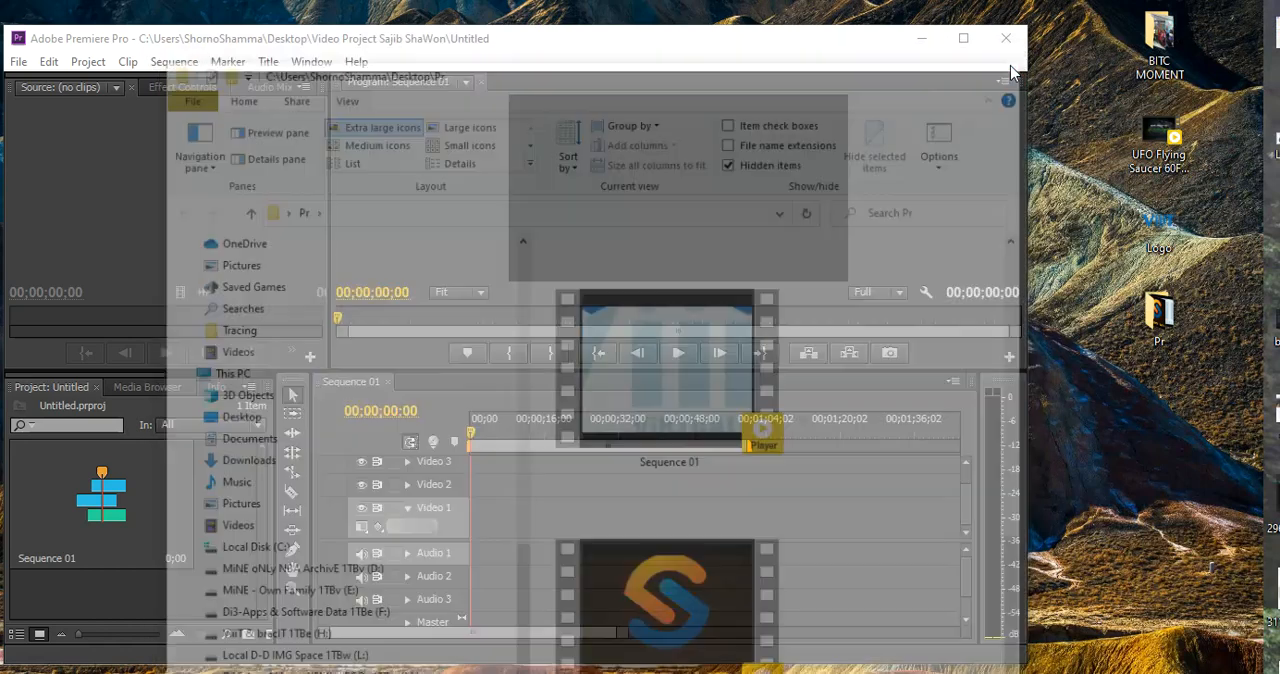
pyautogui.doubleClick(1158, 312)
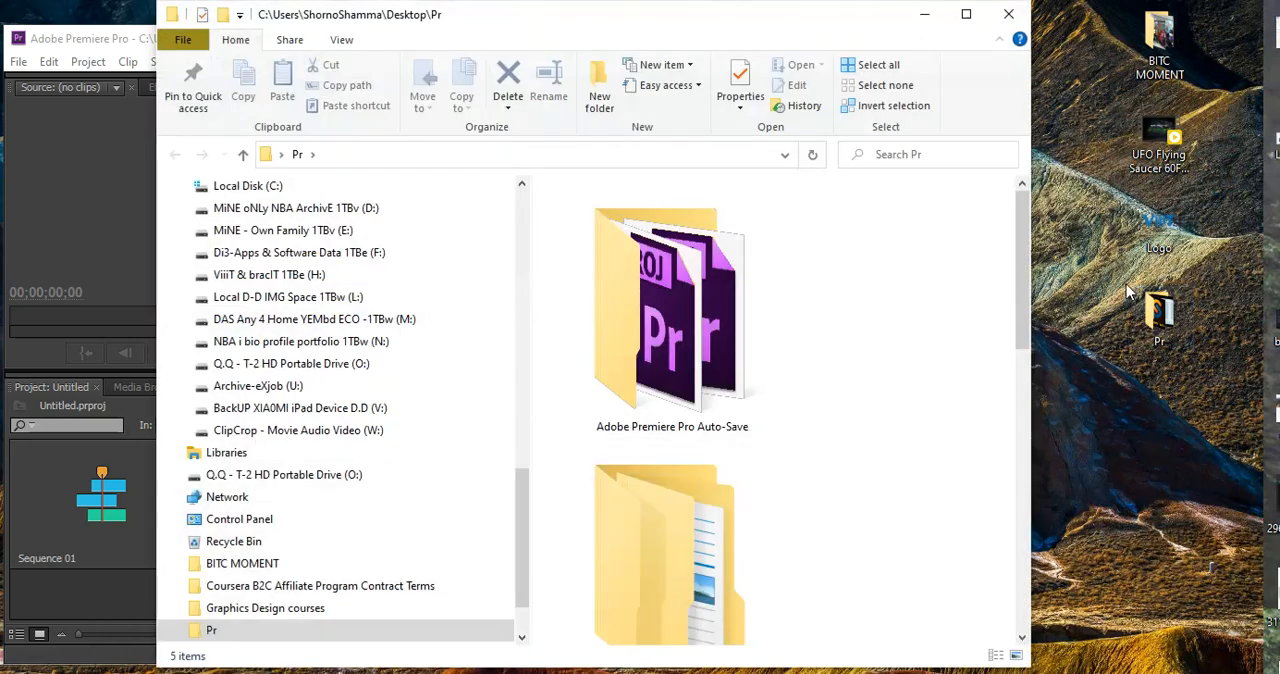
pyautogui.click(1008, 14)
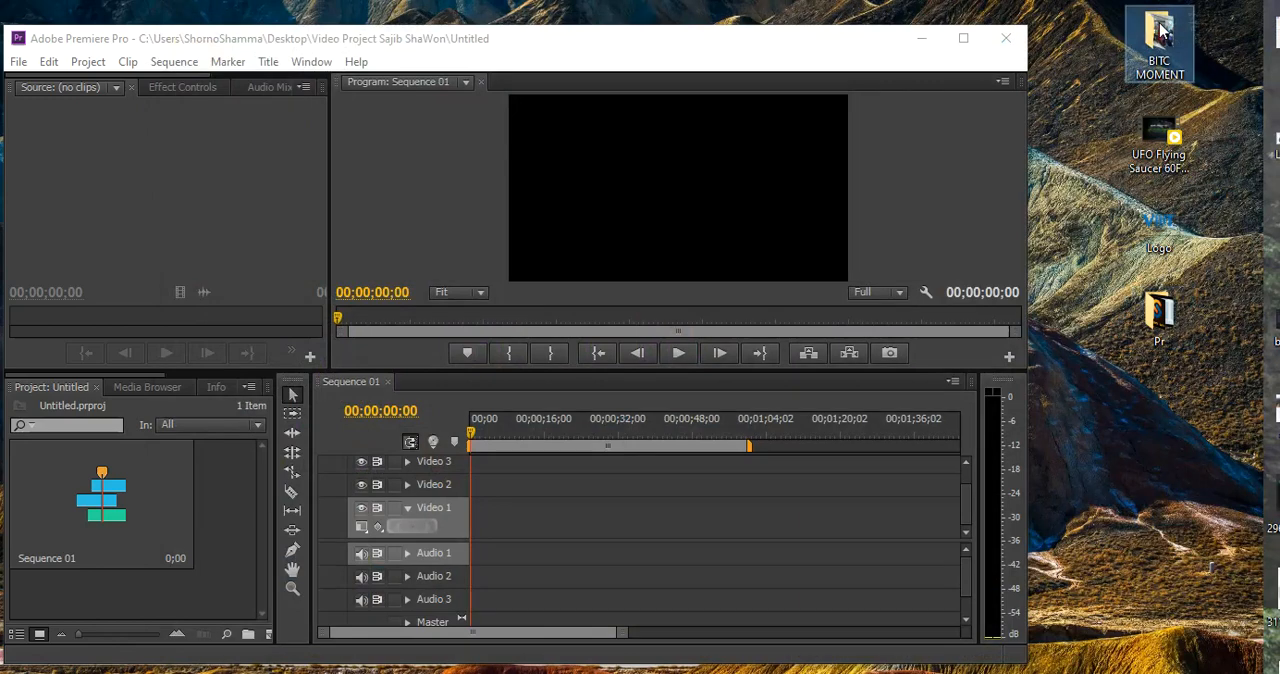
# Look through the photos in the desktop folder BITC MOMENT and close it, checking the other desktop media items
pyautogui.doubleClick(1155, 33)
pyautogui.moveTo(776, 28); pyautogui.dragTo(580, 26)
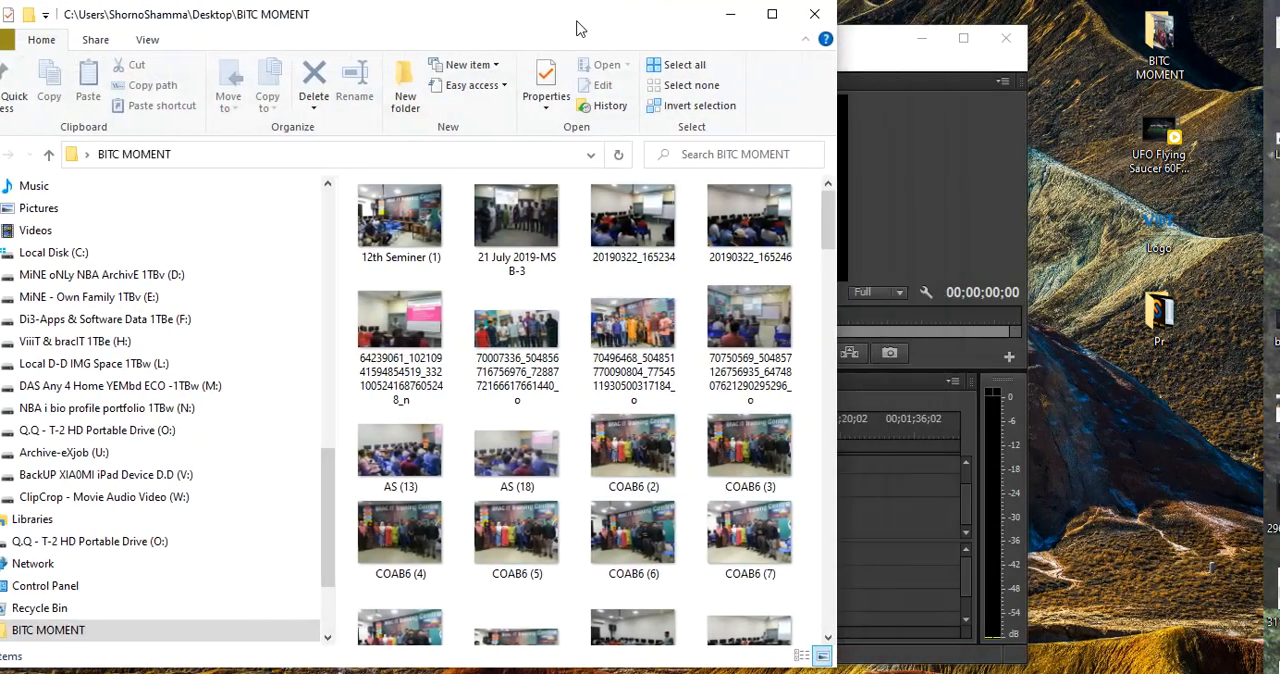
pyautogui.click(770, 14)
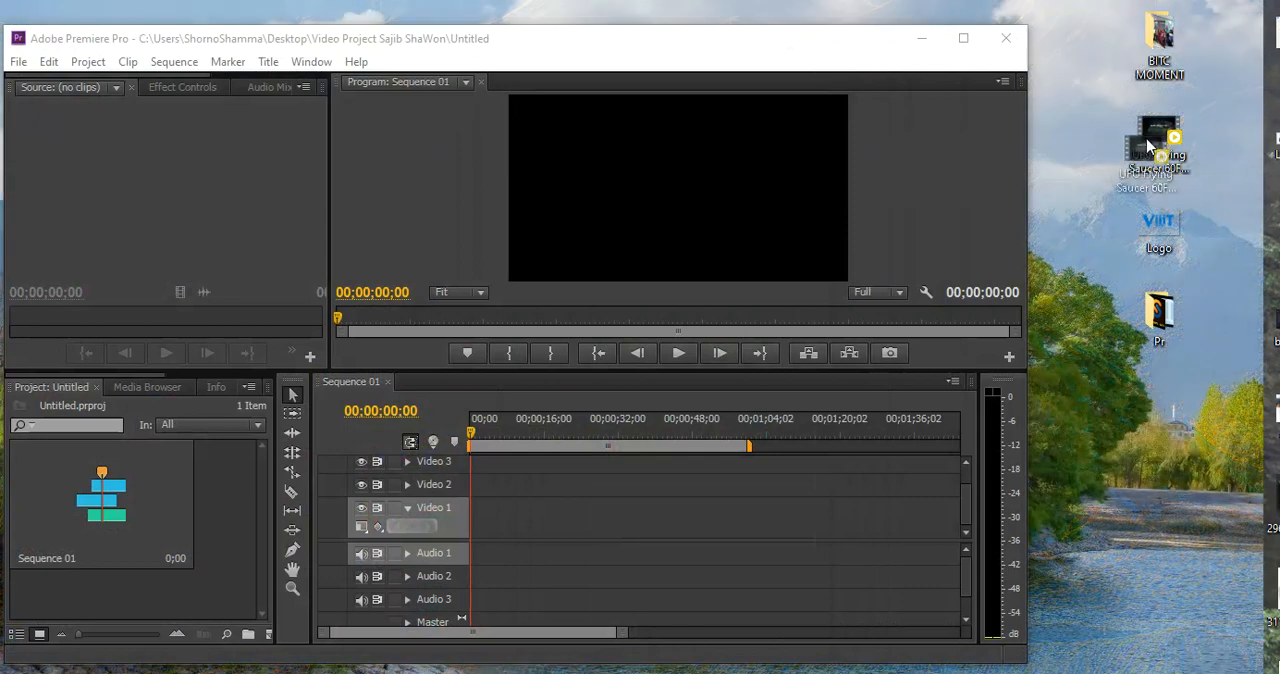
pyautogui.moveTo(827, 329); pyautogui.dragTo(1160, 315)
pyautogui.doubleClick(1160, 315)
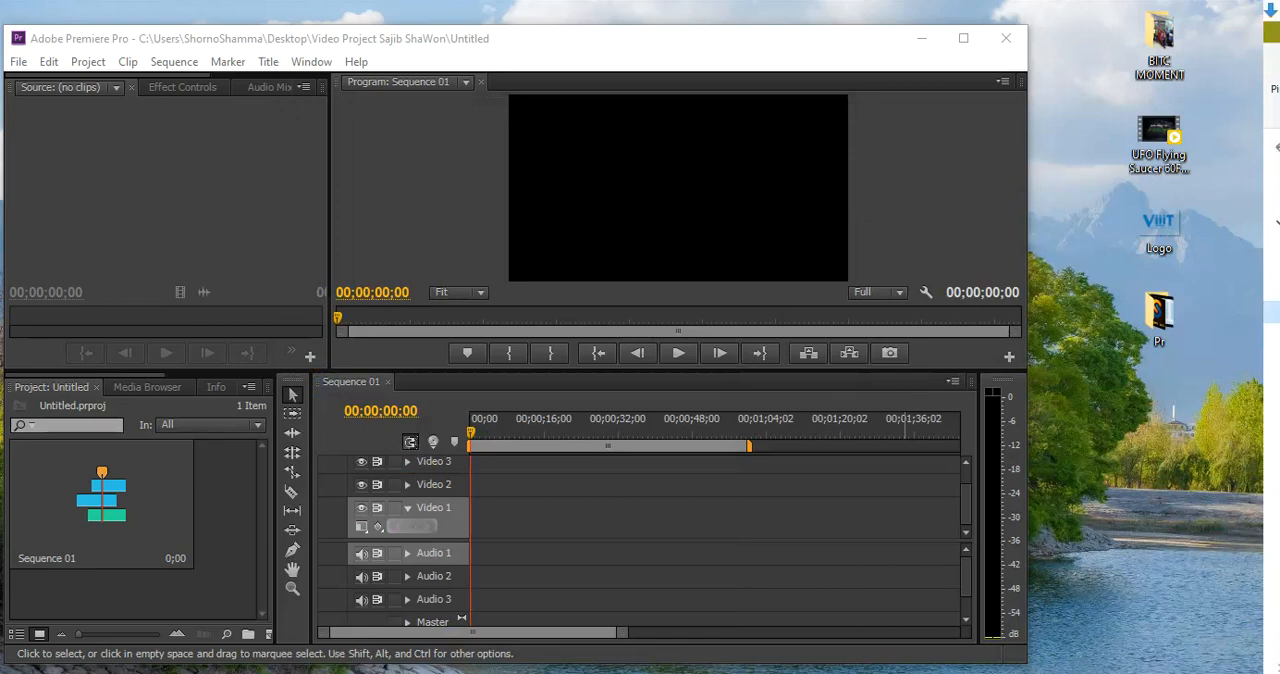
# Import the "10 Intro template - no text no copyright - free download" video from Downloads\Video into the project
pyautogui.moveTo(1279, 10); pyautogui.dragTo(617, 377)
pyautogui.moveTo(735, 390); pyautogui.dragTo(1131, 147)
pyautogui.moveTo(1038, 345); pyautogui.dragTo(223, 553)
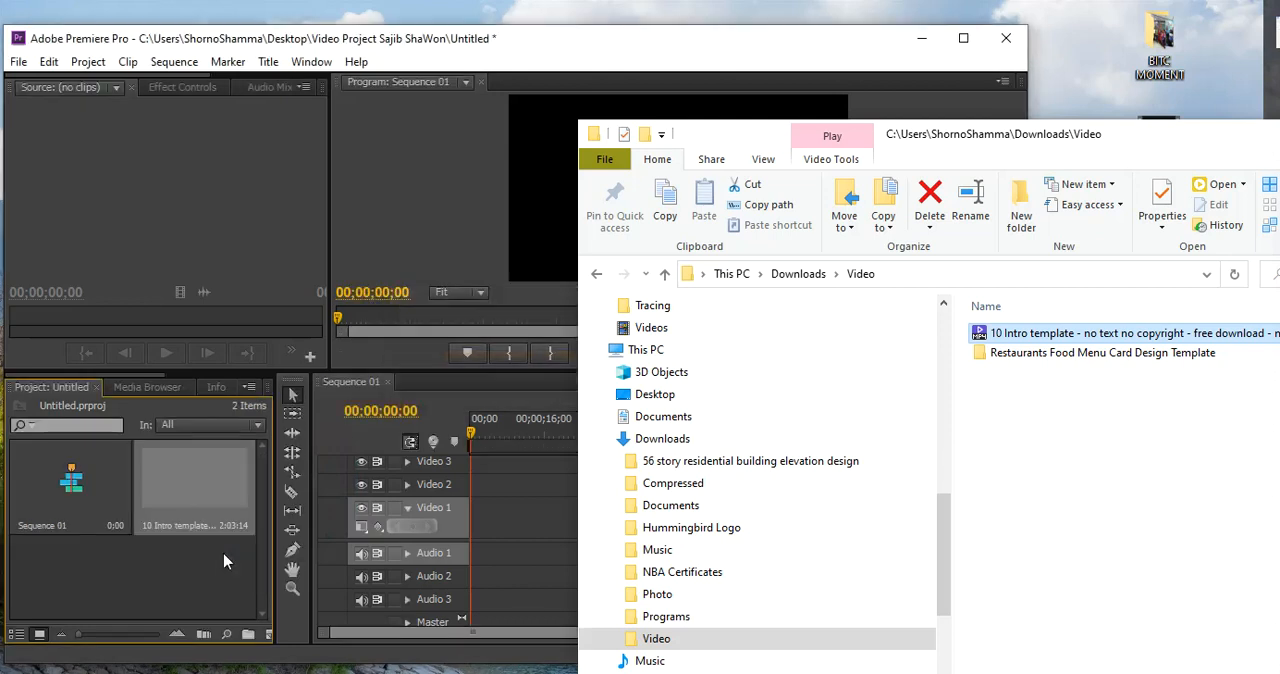
# Maximize the Premiere Pro window and place the intro template clip at the start of Video 1, keeping the existing sequence settings
pyautogui.click(73, 546)
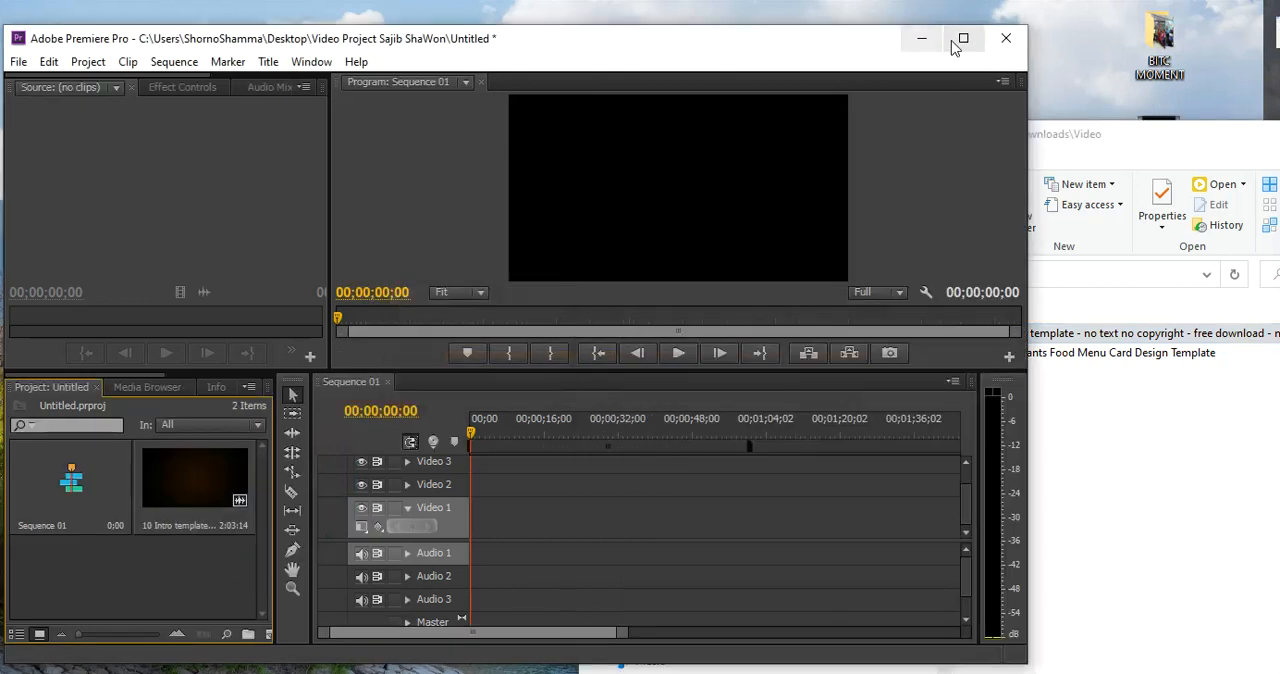
pyautogui.click(967, 37)
pyautogui.moveTo(250, 467); pyautogui.dragTo(528, 516)
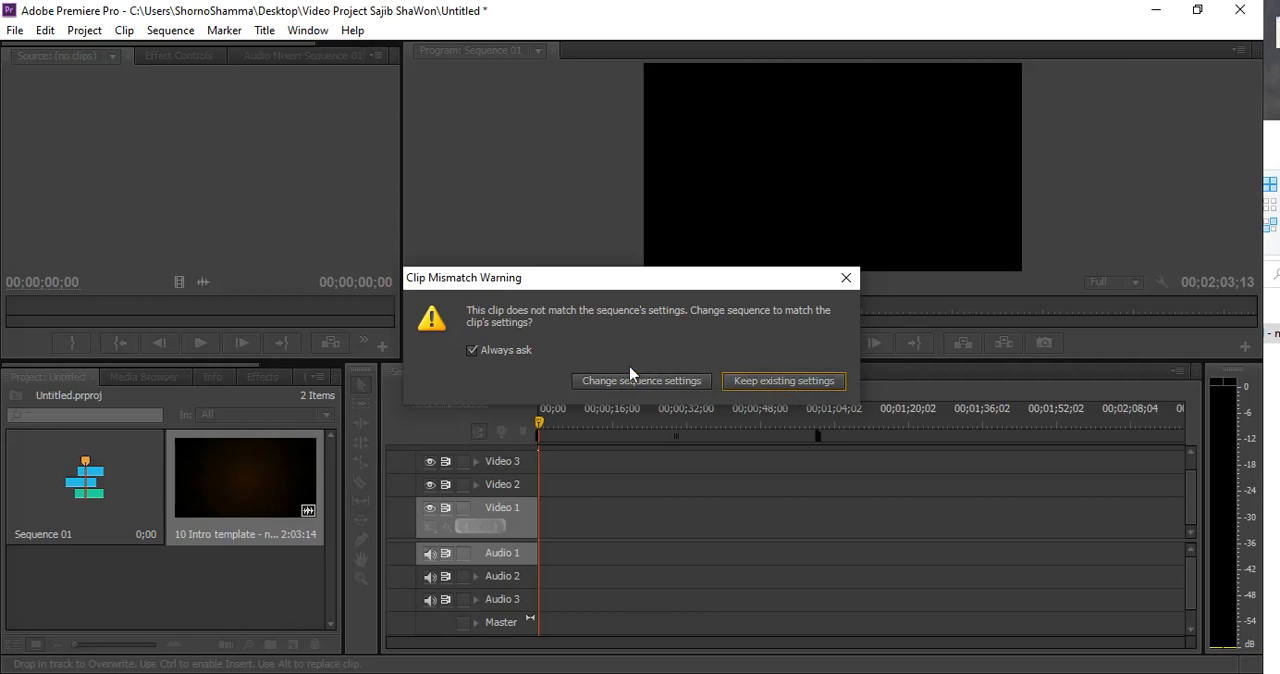
pyautogui.click(804, 377)
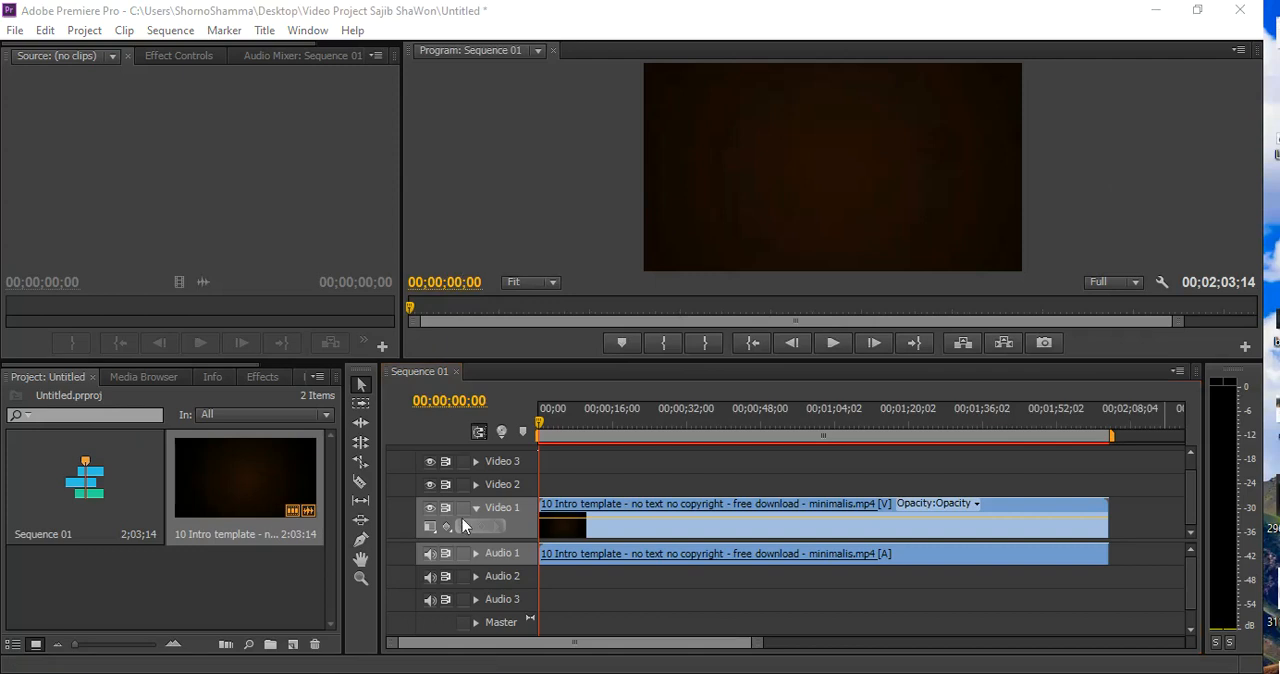
# Preview the intro template clip by scrubbing through the sequence and playing short sections from several points
pyautogui.moveTo(540, 419); pyautogui.dragTo(613, 430)
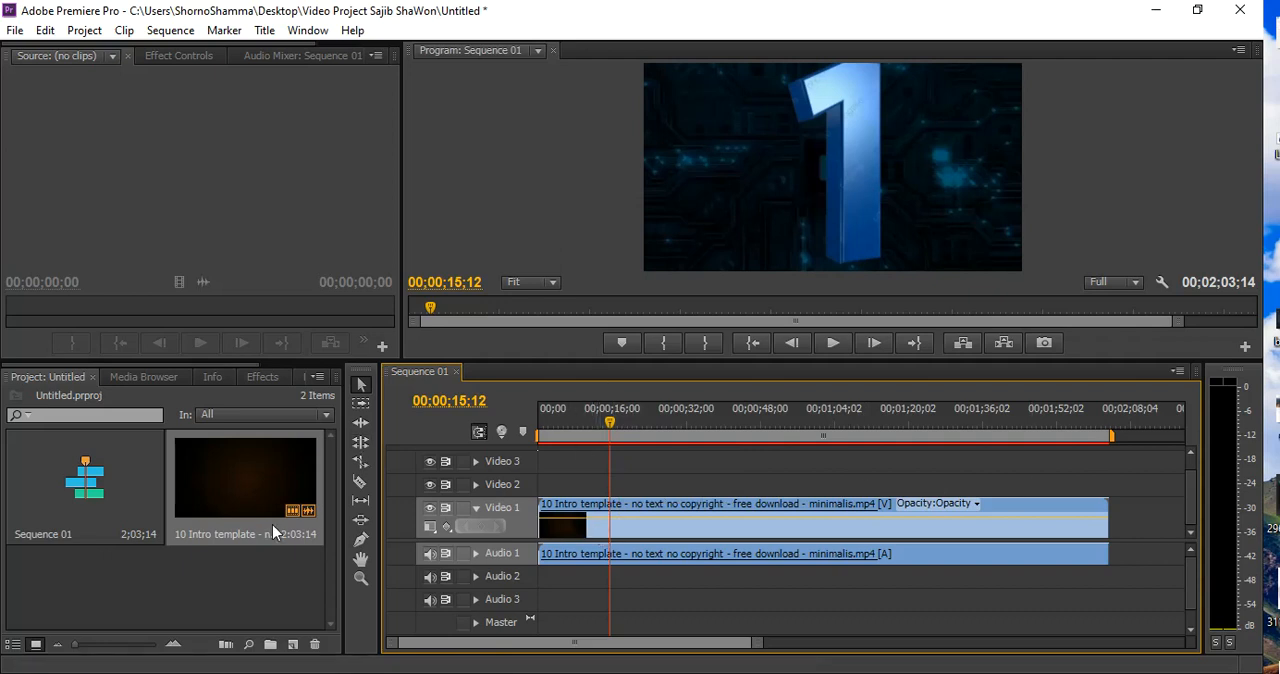
pyautogui.moveTo(610, 423)
pyautogui.mouseDown()
pyautogui.moveTo(640, 423)
pyautogui.moveTo(622, 424)
pyautogui.mouseUp()
pyautogui.moveTo(715, 422); pyautogui.dragTo(741, 422)
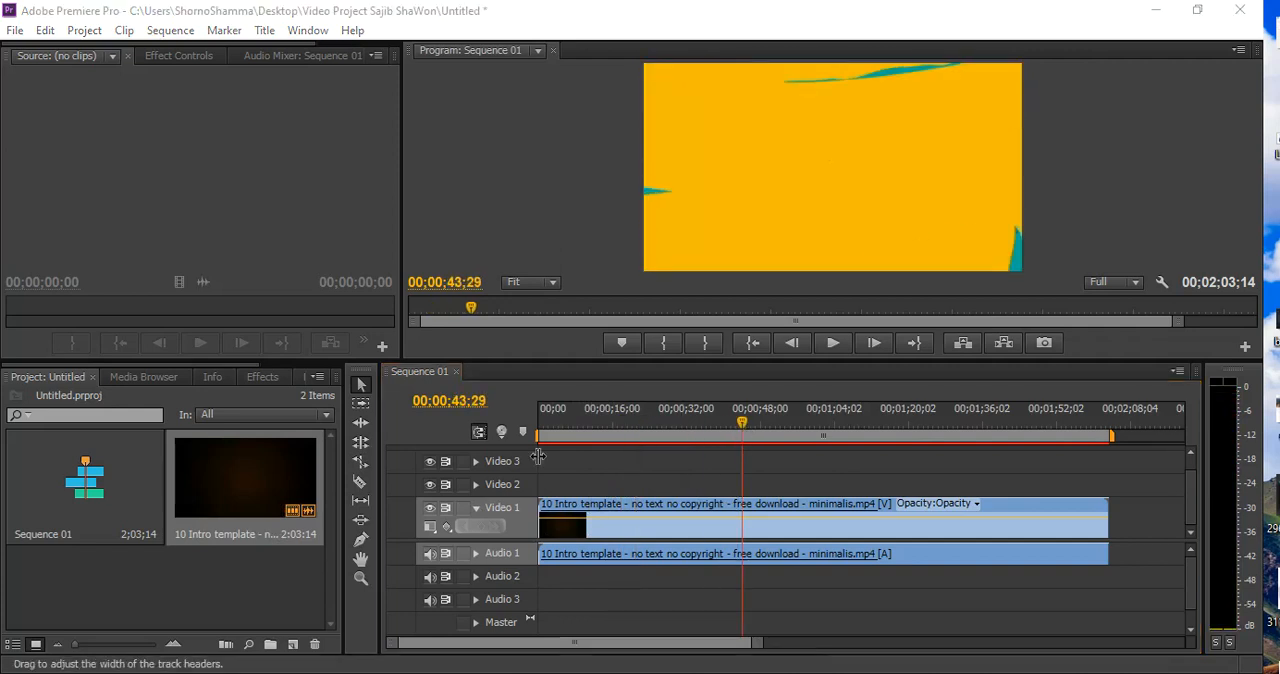
pyautogui.click(829, 343)
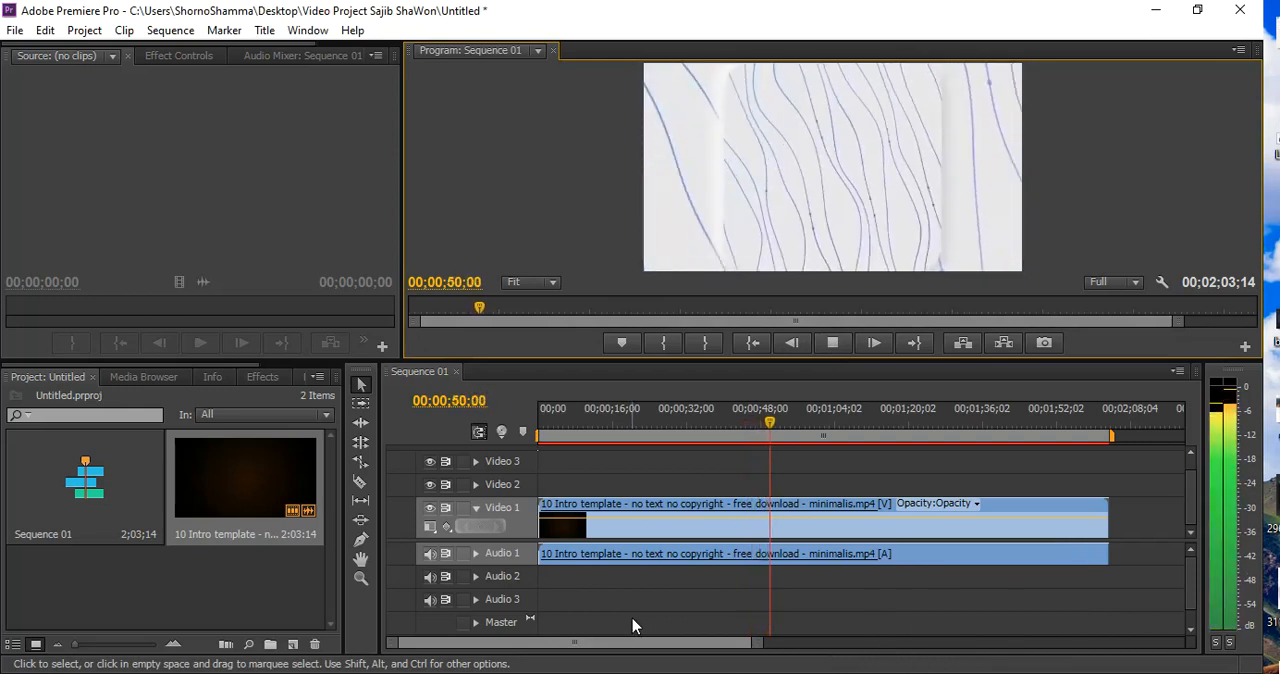
pyautogui.click(831, 343)
pyautogui.click(774, 422)
pyautogui.moveTo(774, 422); pyautogui.dragTo(627, 422)
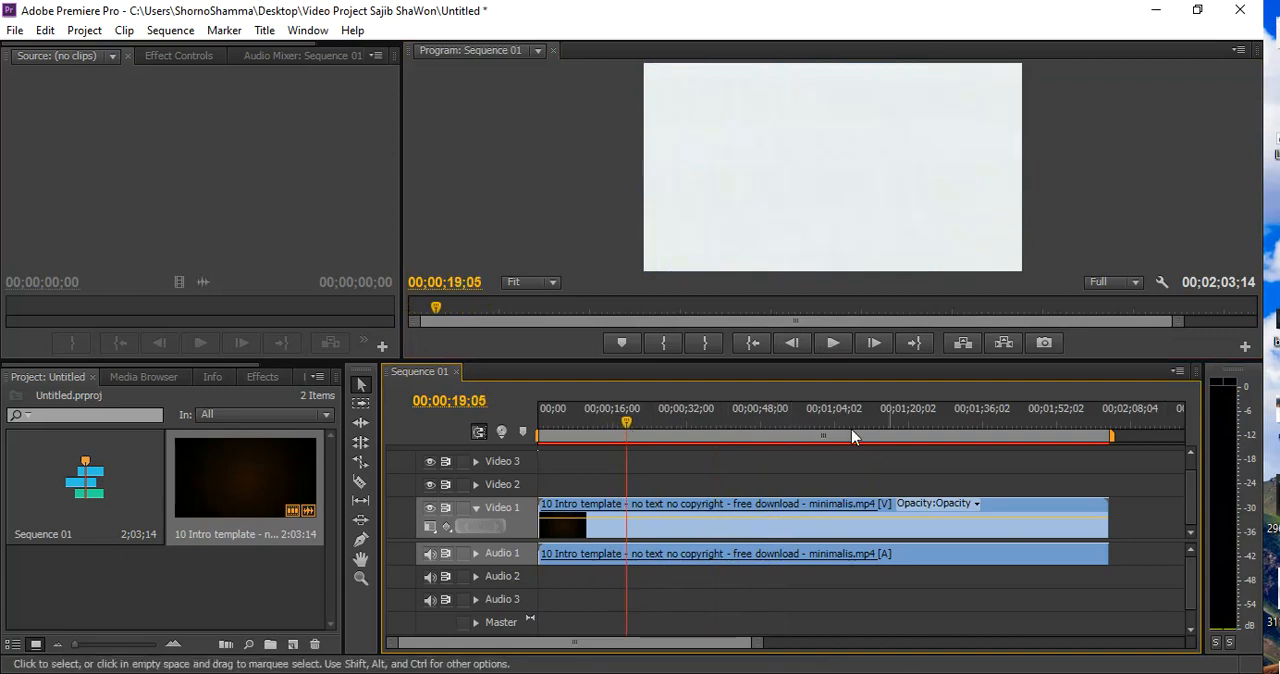
pyautogui.moveTo(1018, 420); pyautogui.dragTo(550, 424)
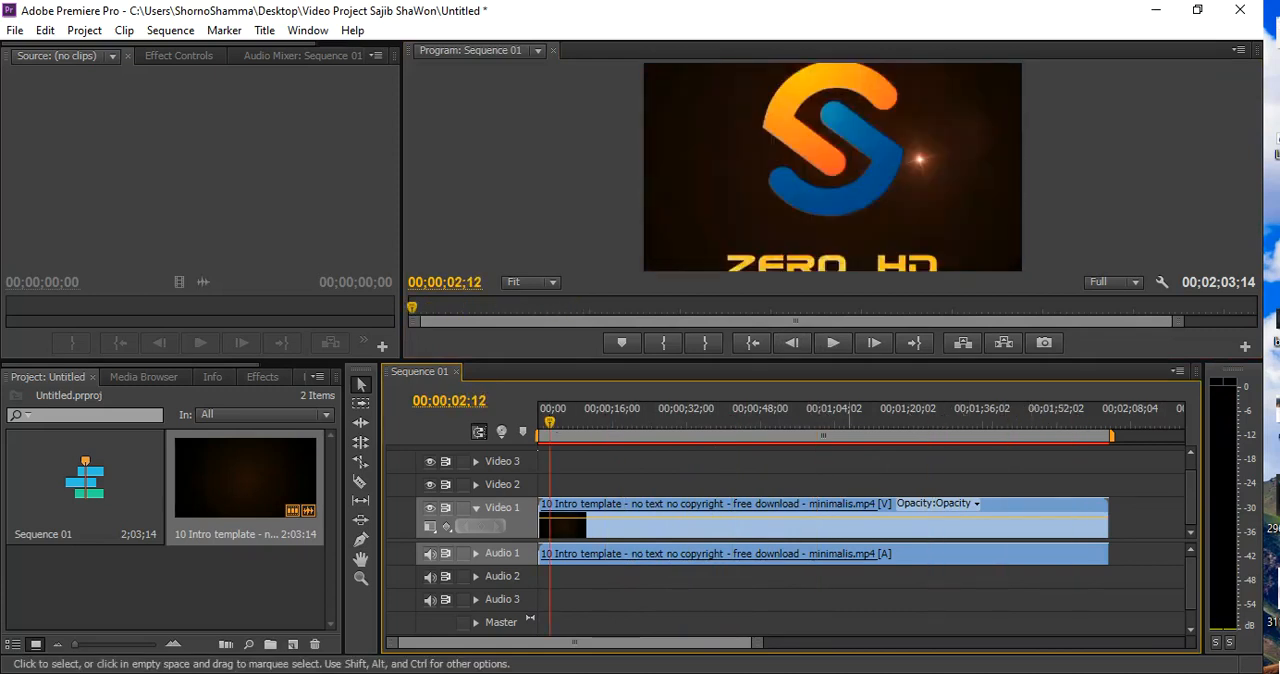
pyautogui.click(833, 344)
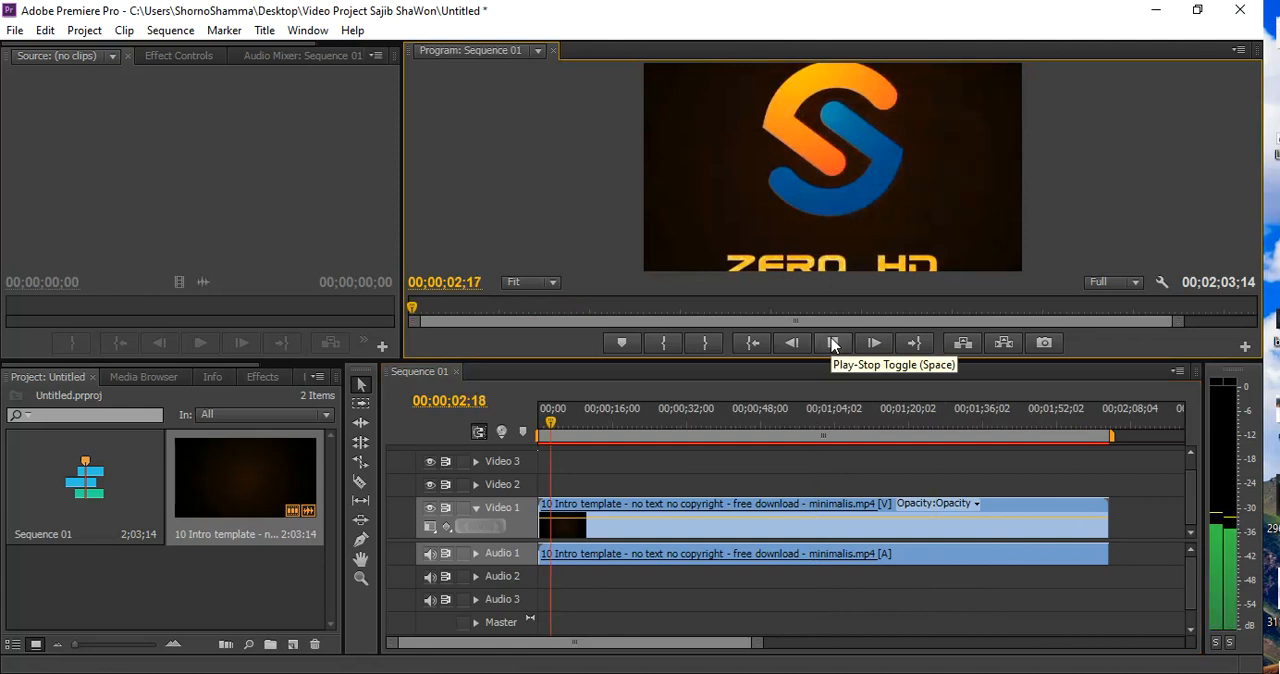
pyautogui.click(835, 345)
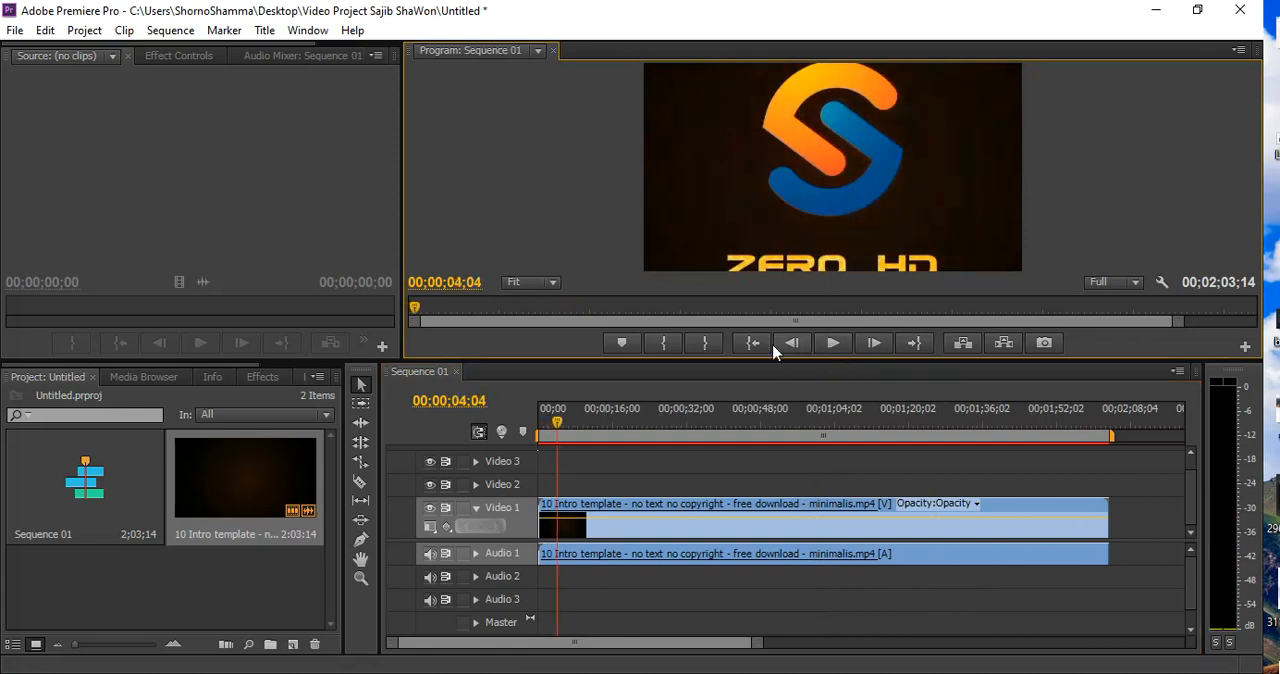
# Split the intro template clip with the Razor tool at 00;00;16;07, where the blue diamond intro begins
pyautogui.click(587, 427)
pyautogui.moveTo(587, 430); pyautogui.dragTo(623, 428)
pyautogui.moveTo(762, 638); pyautogui.dragTo(600, 642)
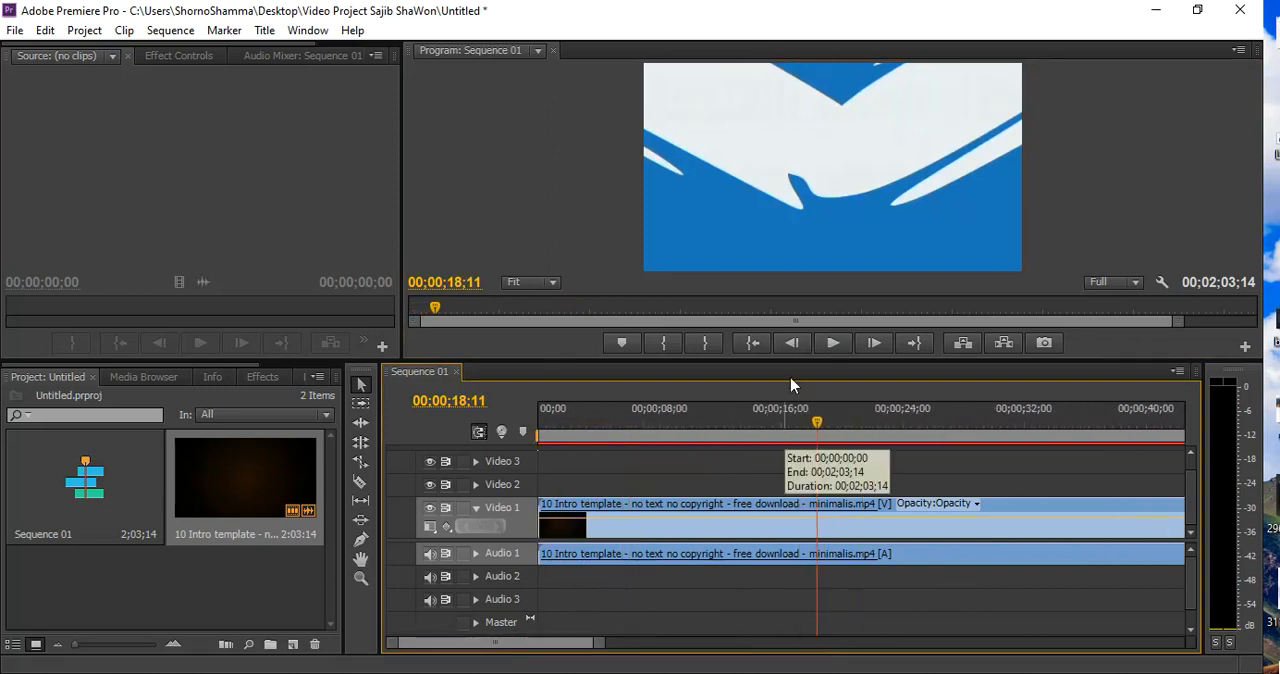
pyautogui.click(785, 430)
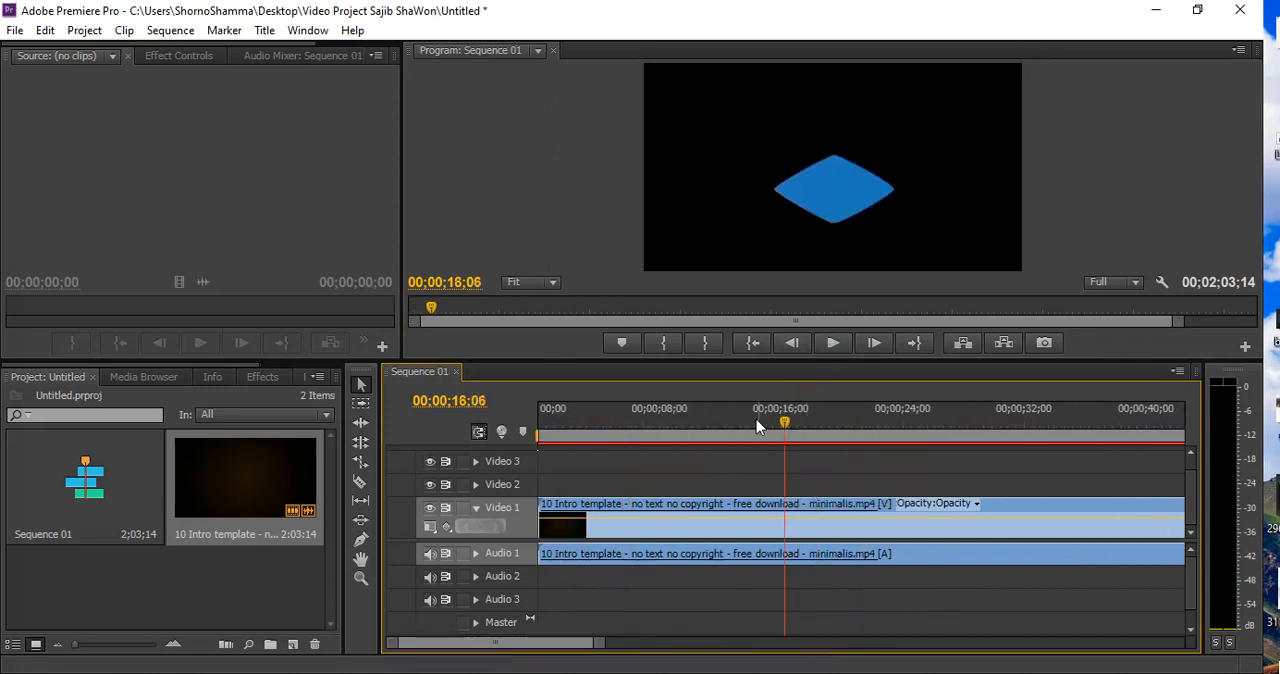
pyautogui.click(764, 424)
pyautogui.click(831, 343)
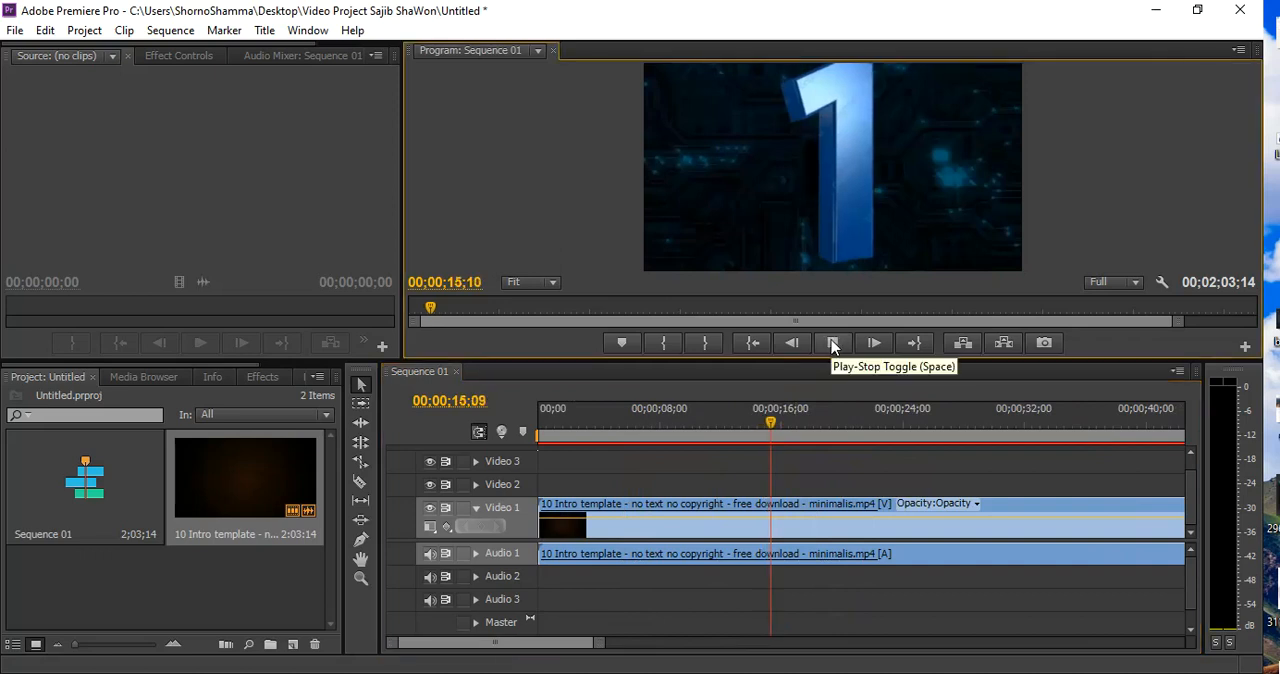
pyautogui.click(831, 343)
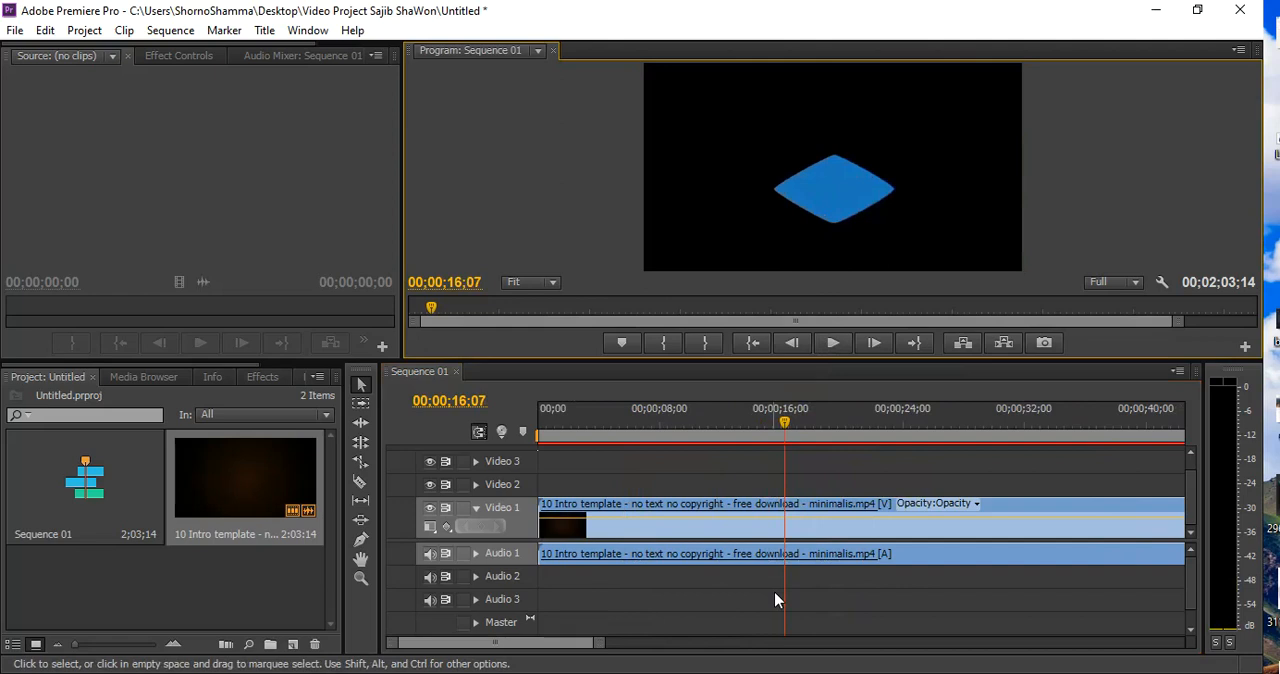
pyautogui.click(362, 481)
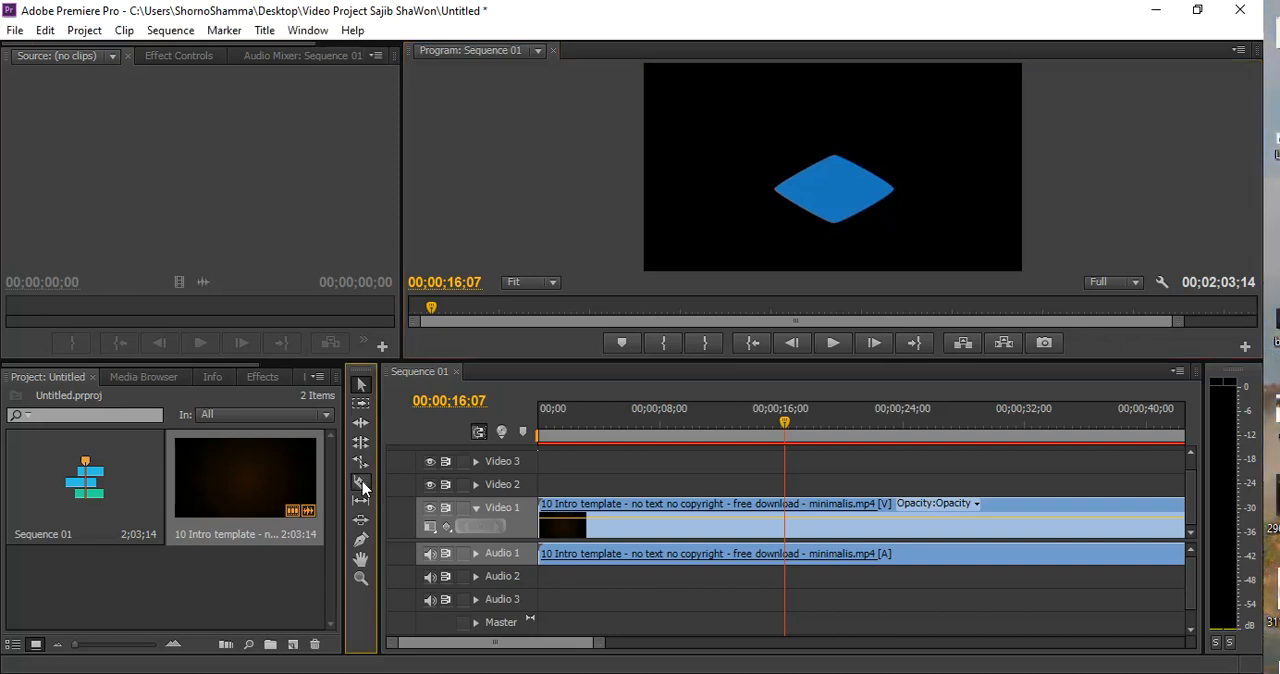
pyautogui.click(787, 510)
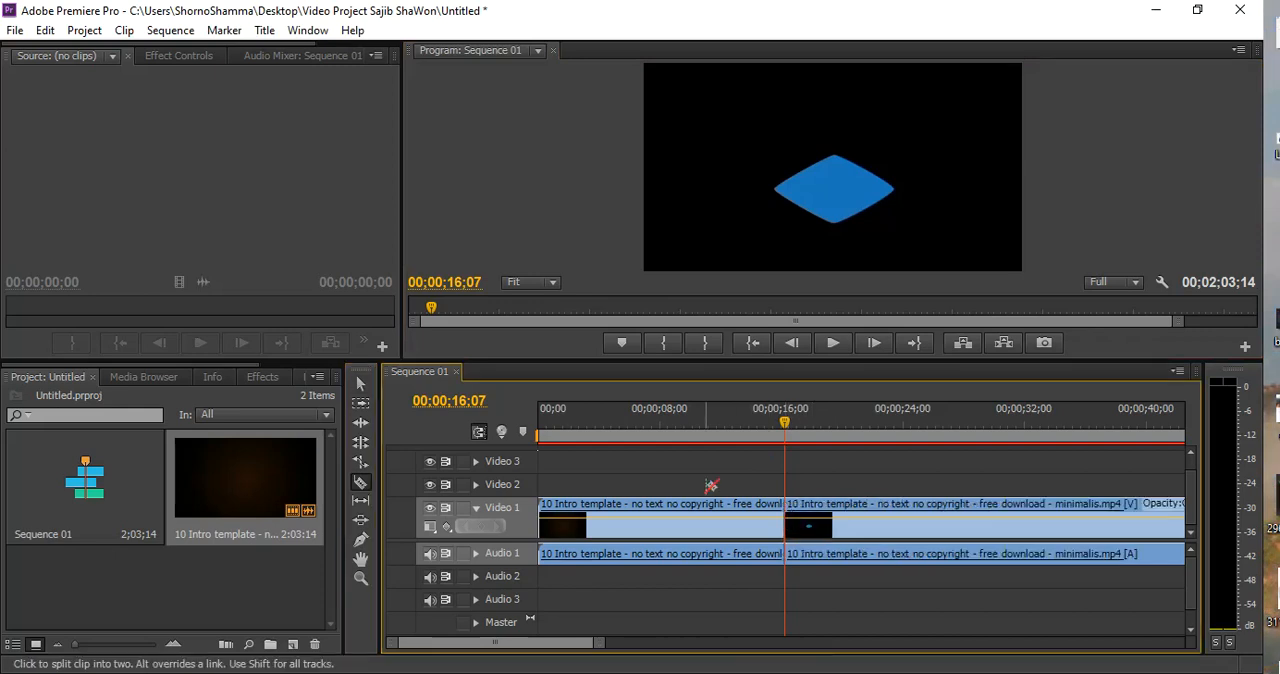
# Delete the first part of the split clip, before 00;00;16;07, together with its audio
pyautogui.click(359, 382)
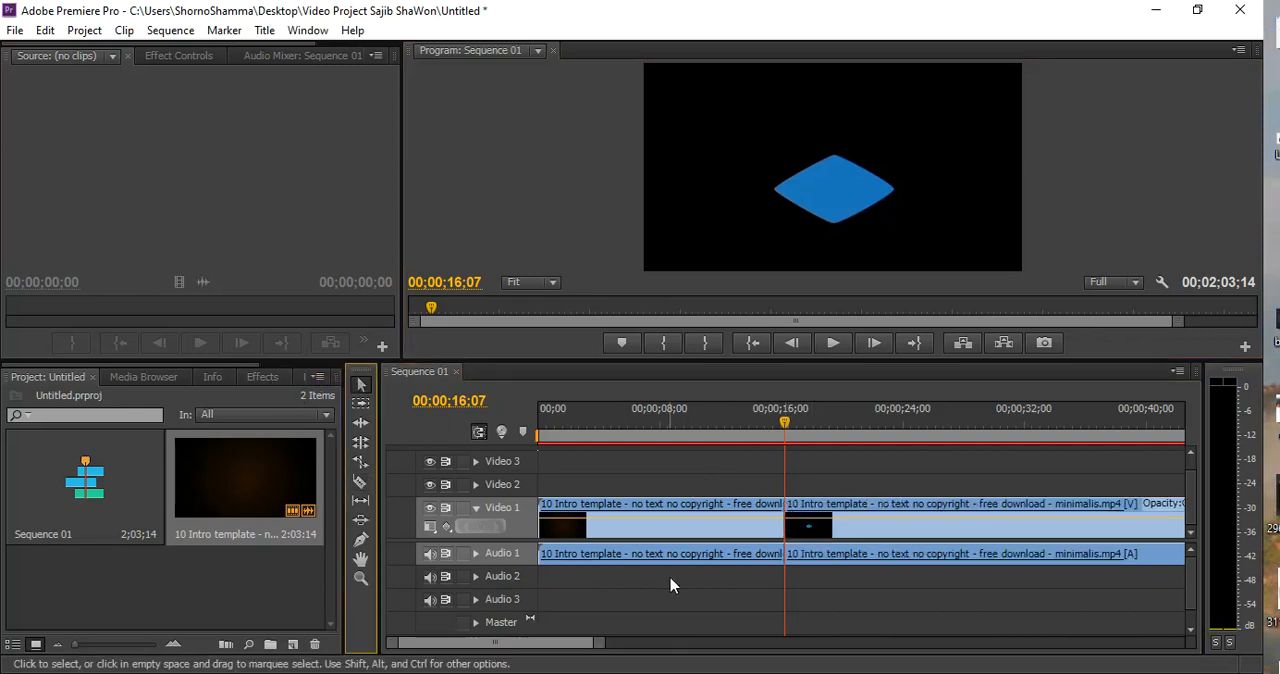
pyautogui.click(673, 537)
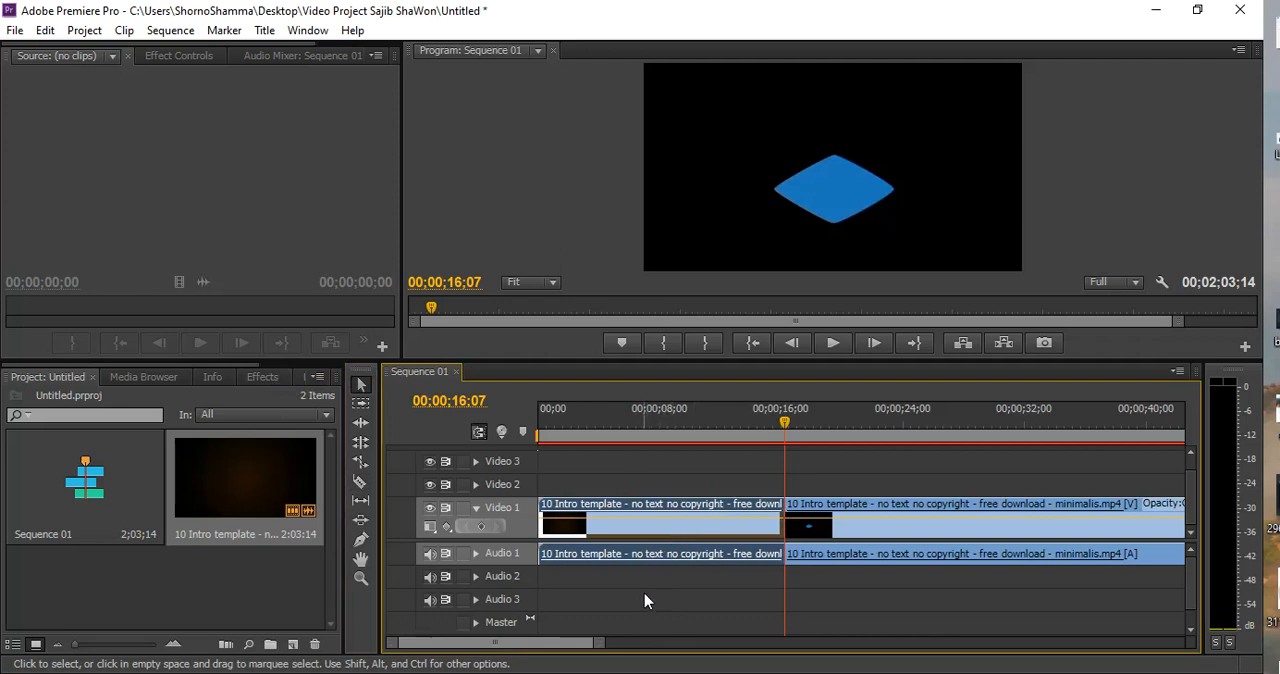
pyautogui.press('Delete')
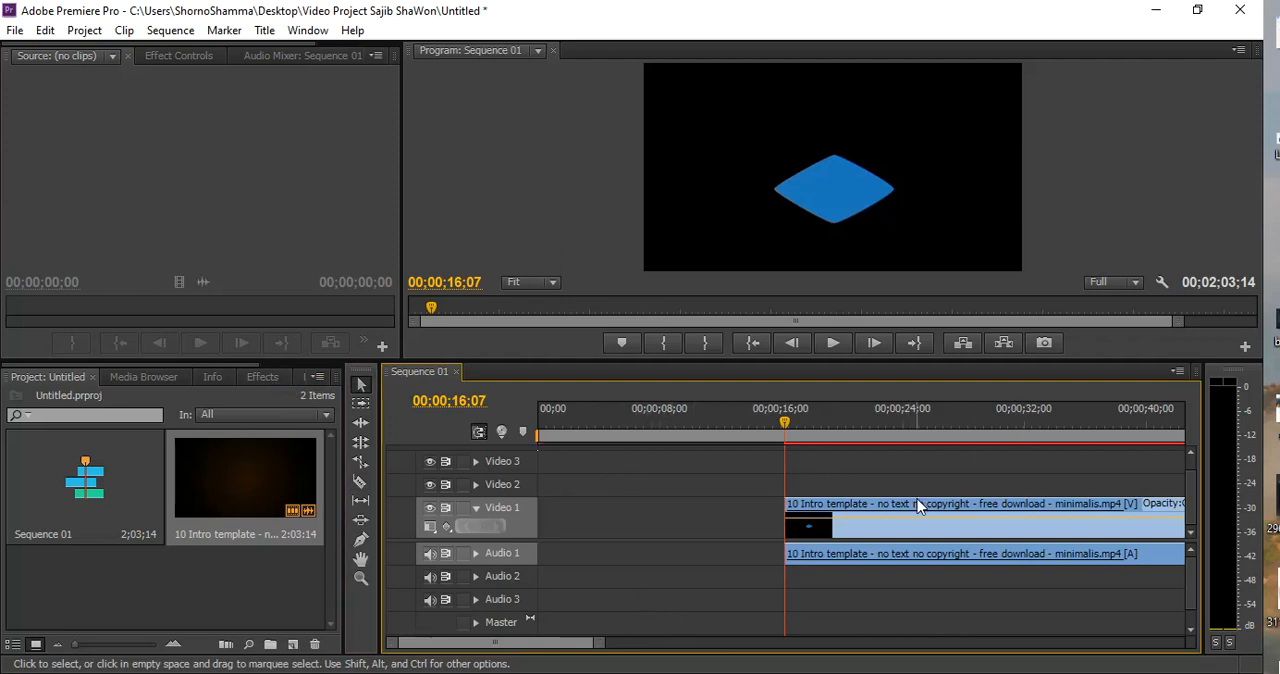
# Move the remaining clip back to the start of the sequence on Video 1 to close the gap
pyautogui.moveTo(543, 428); pyautogui.dragTo(571, 424)
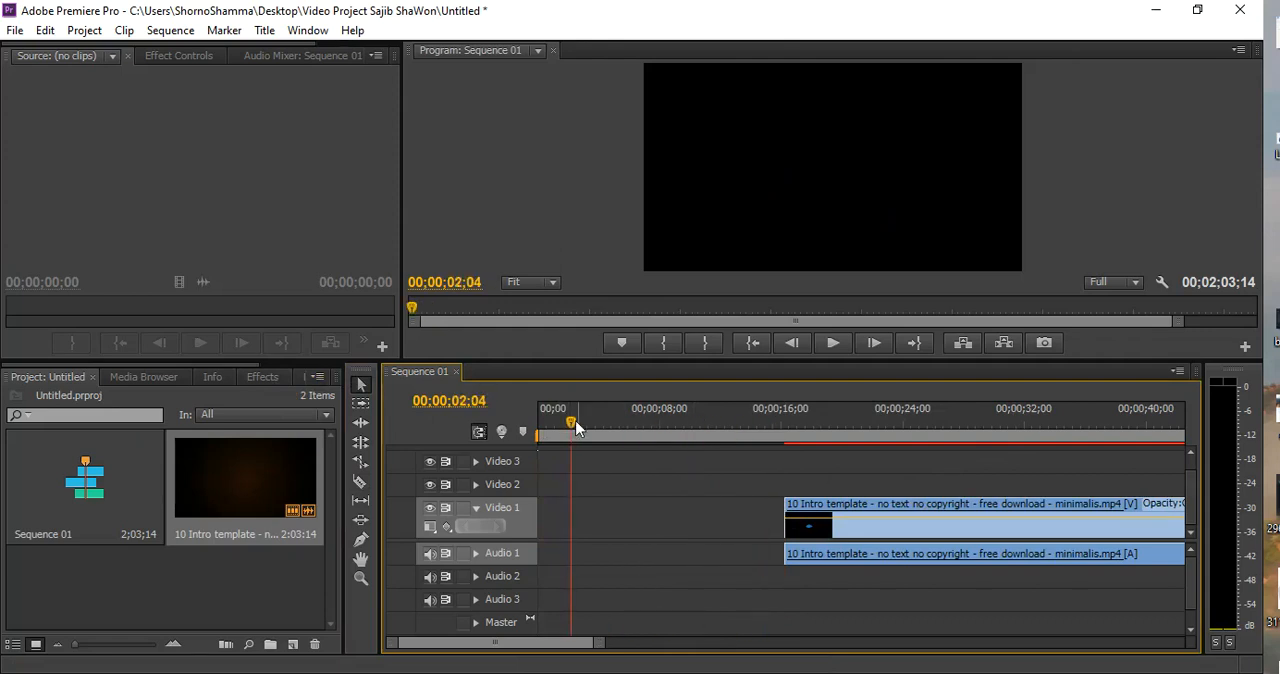
pyautogui.click(910, 511)
pyautogui.moveTo(910, 511); pyautogui.dragTo(578, 512)
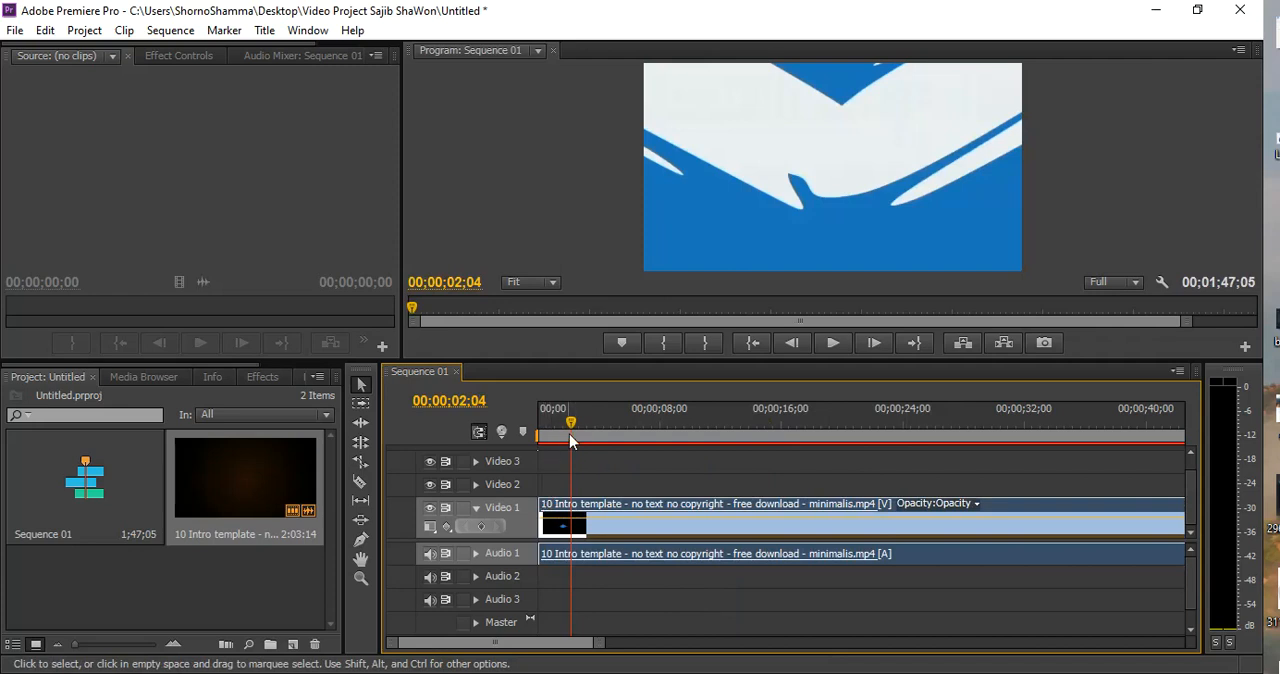
# Play the sequence from its start and split the clip at 00;00;06;14 and again at about 00;00;19
pyautogui.moveTo(569, 434); pyautogui.dragTo(538, 428)
pyautogui.click(845, 342)
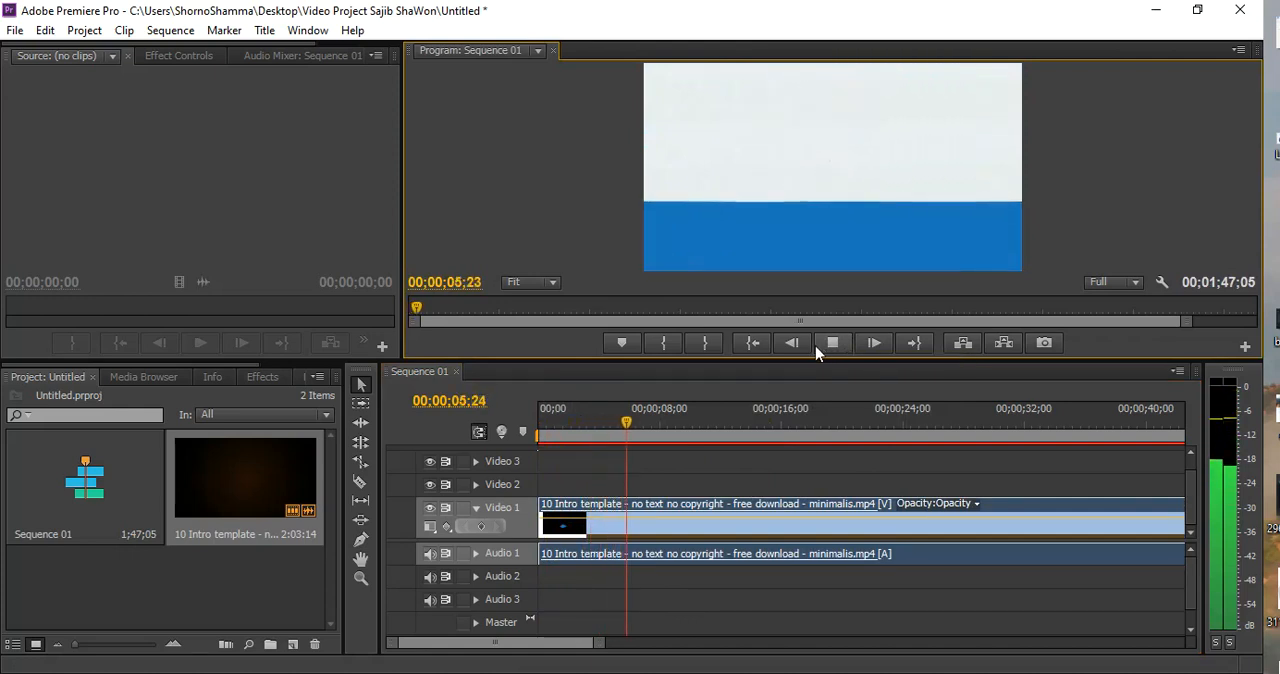
pyautogui.click(829, 344)
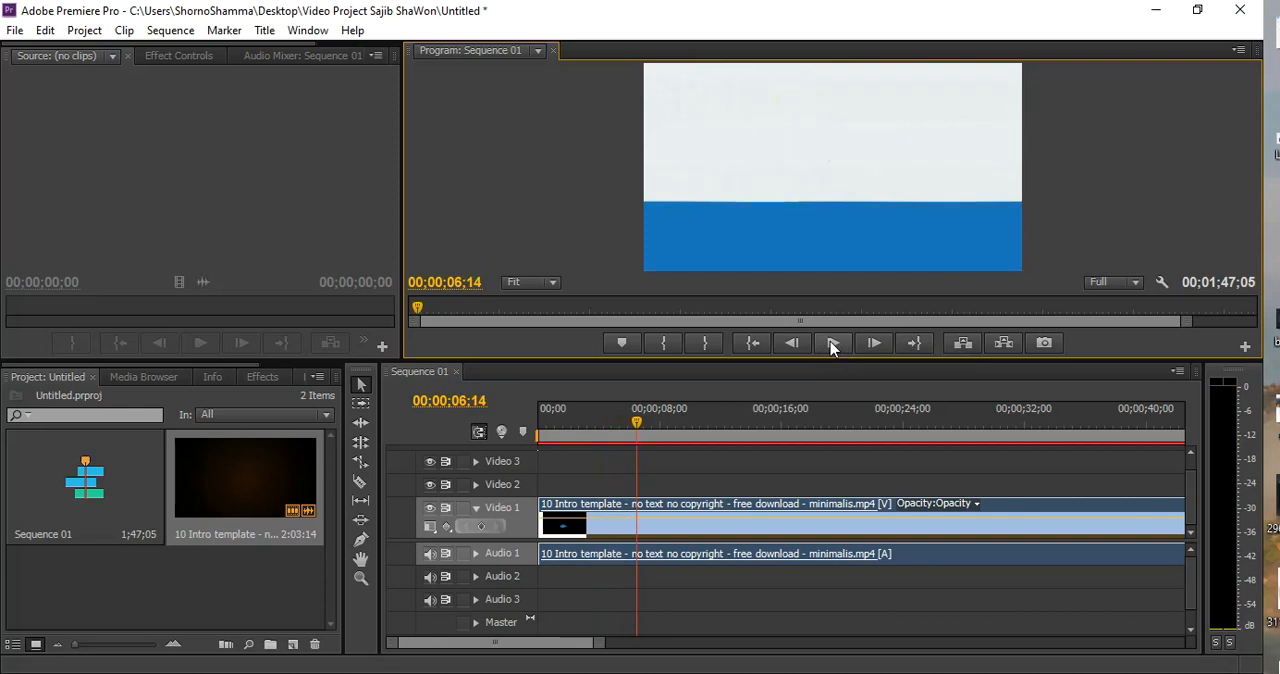
pyautogui.press('c')
pyautogui.click(641, 514)
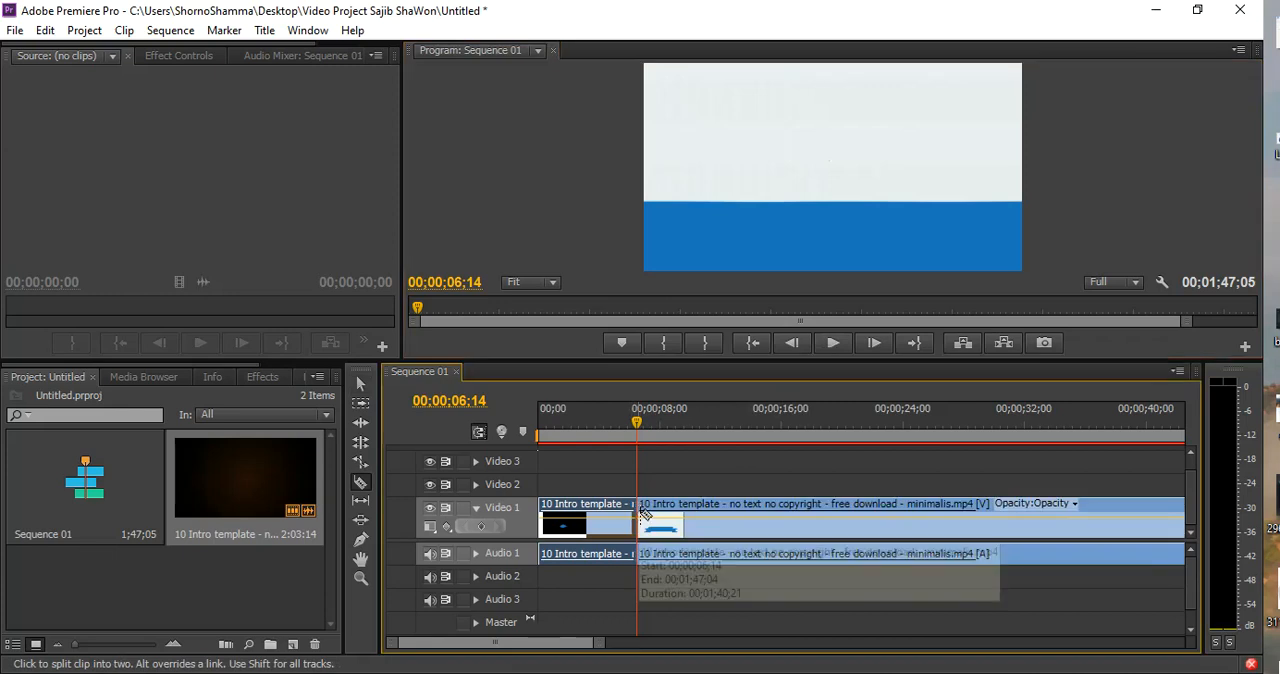
pyautogui.click(828, 508)
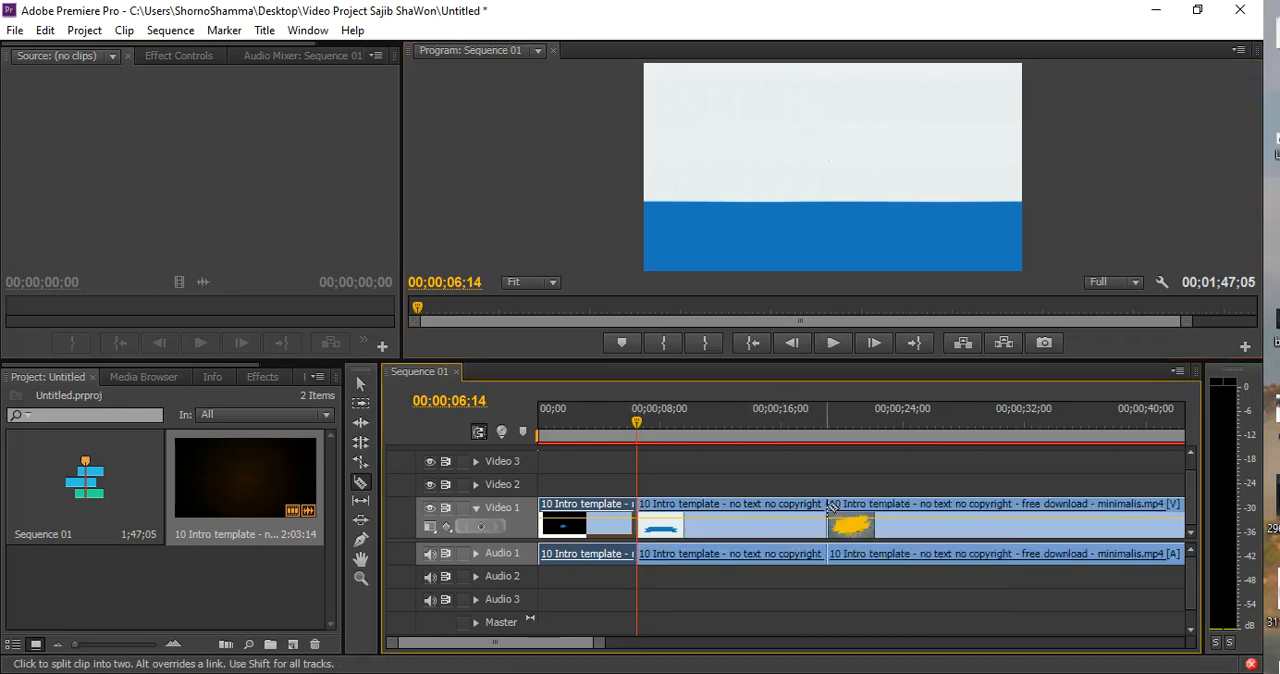
# Delete the middle piece of the split clip, move the last piece back to 00;00;06;14 to close the gap, and preview the join
pyautogui.press('v')
pyautogui.click(722, 507)
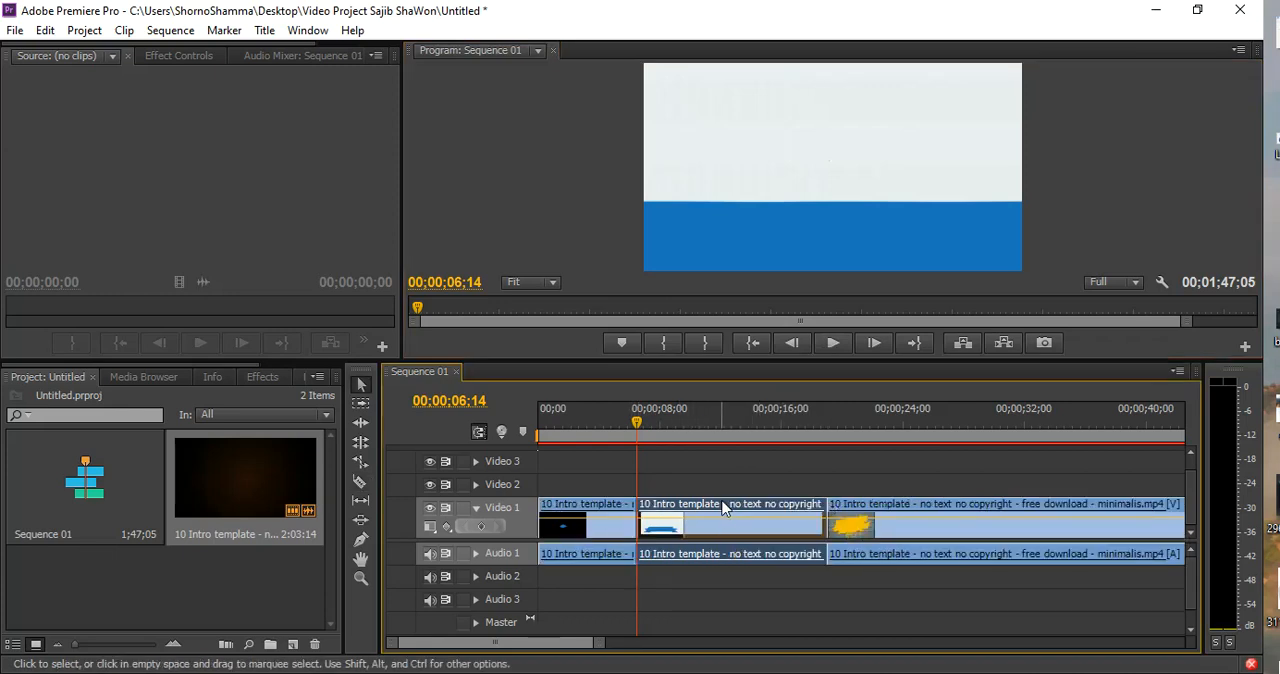
pyautogui.press('Delete')
pyautogui.moveTo(947, 510); pyautogui.dragTo(781, 515)
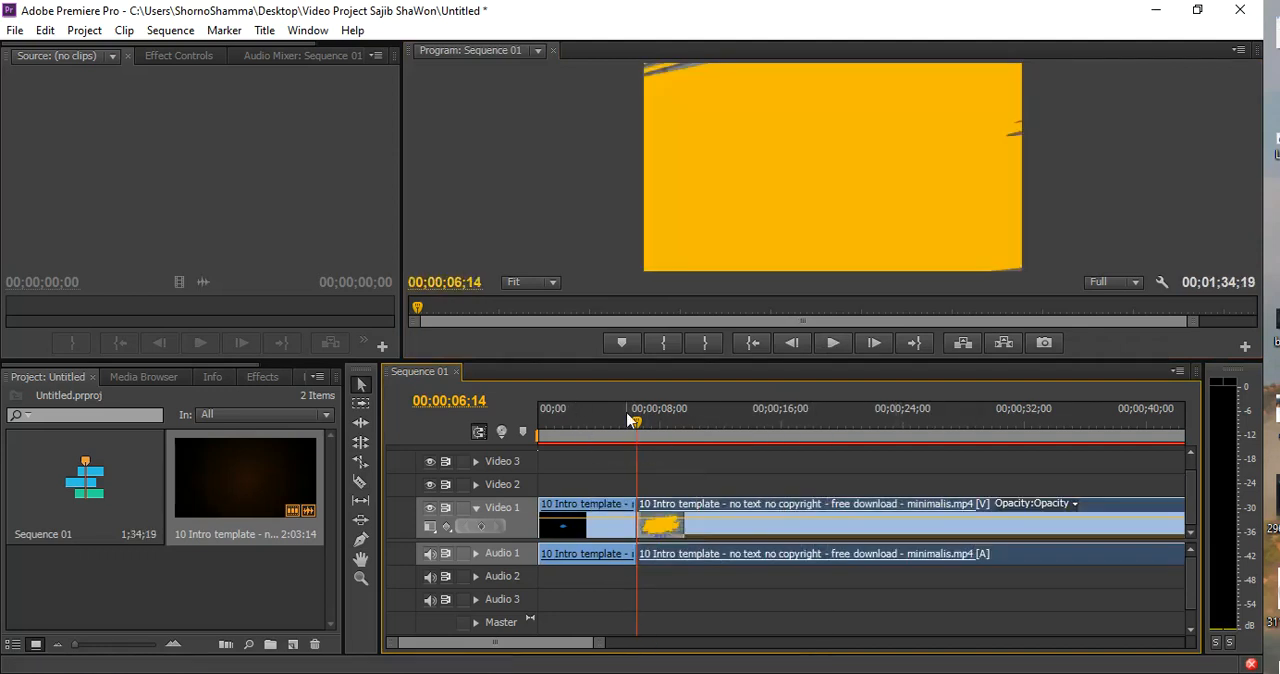
pyautogui.press('space')
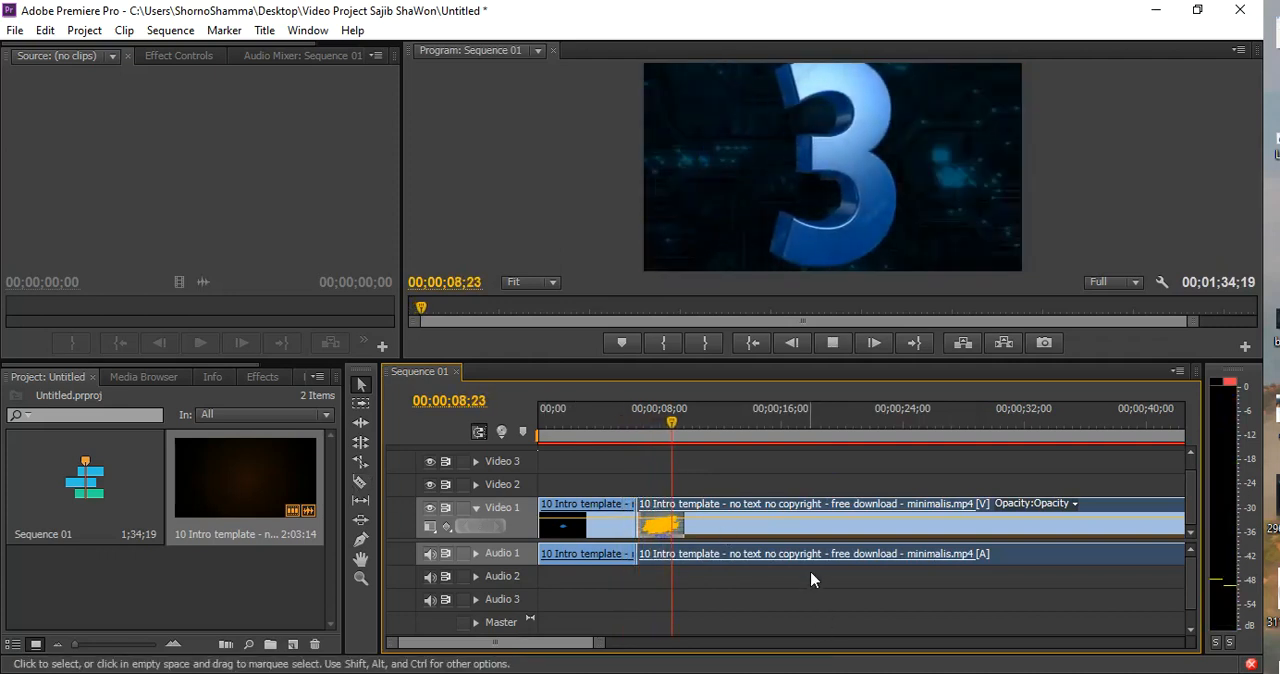
pyautogui.press('space')
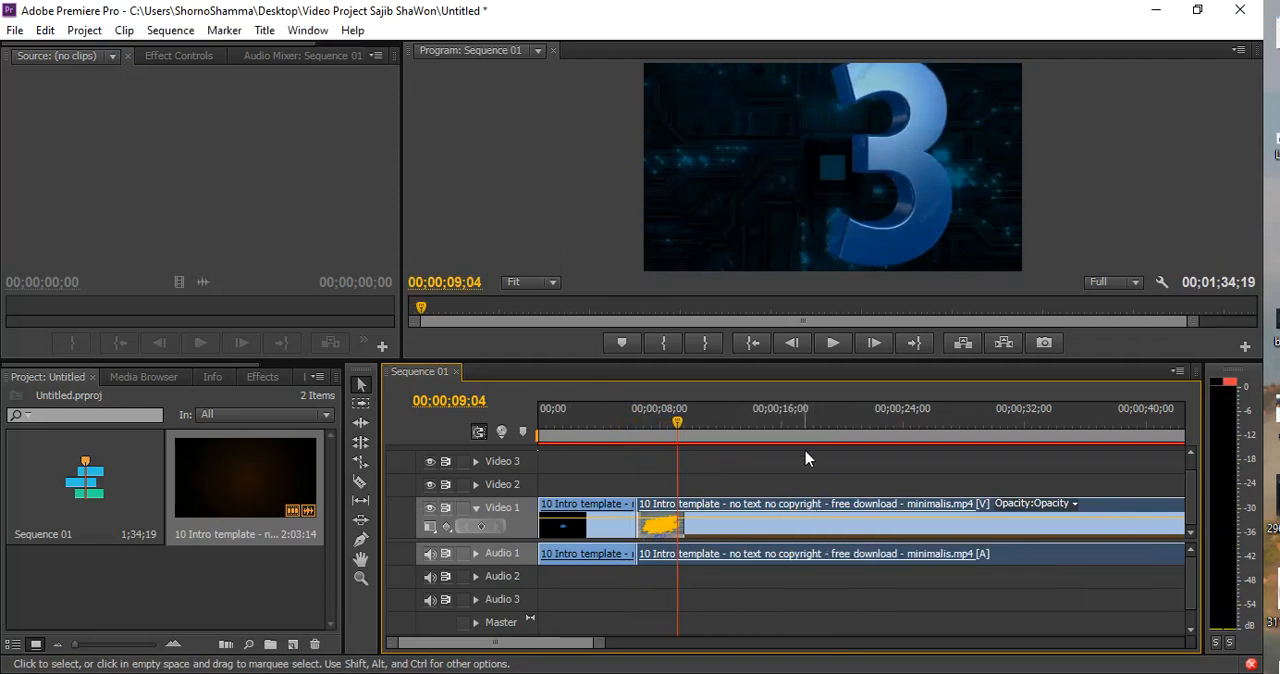
# Set the first clip's Motion to position 354.0, 245.0 and scale 46.0 so the whole intro fits the frame
pyautogui.click(567, 421)
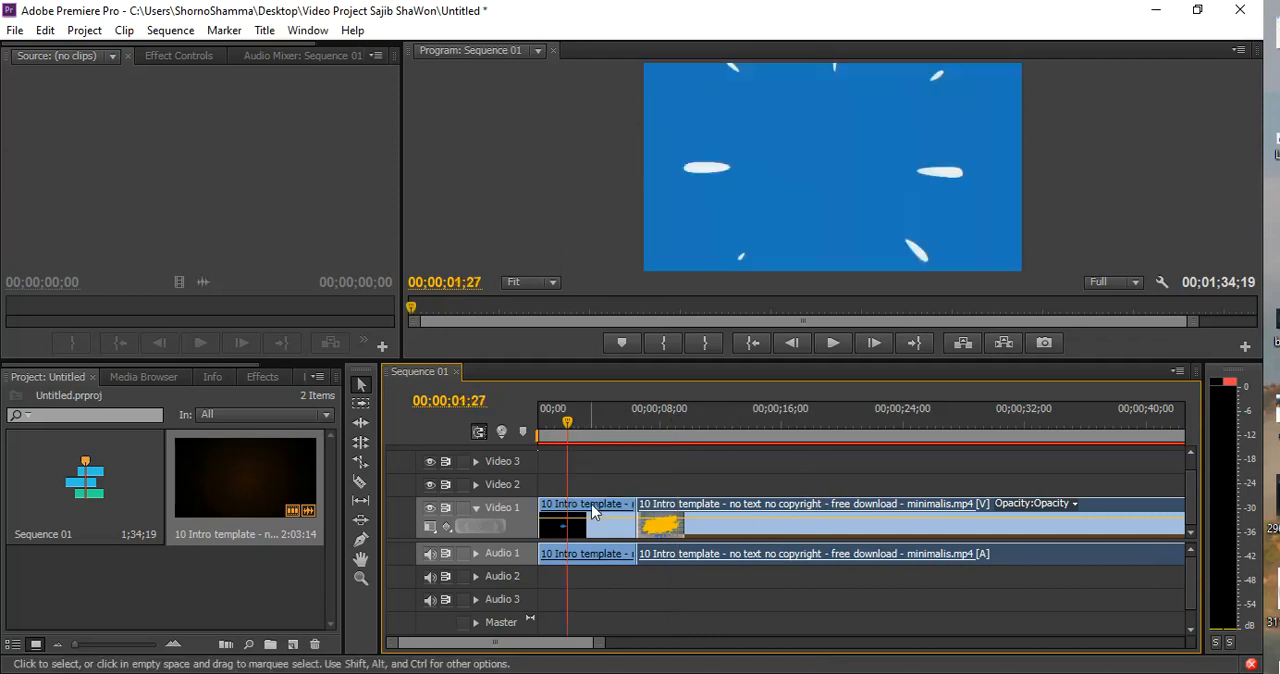
pyautogui.click(594, 507)
pyautogui.moveTo(527, 359); pyautogui.dragTo(527, 446)
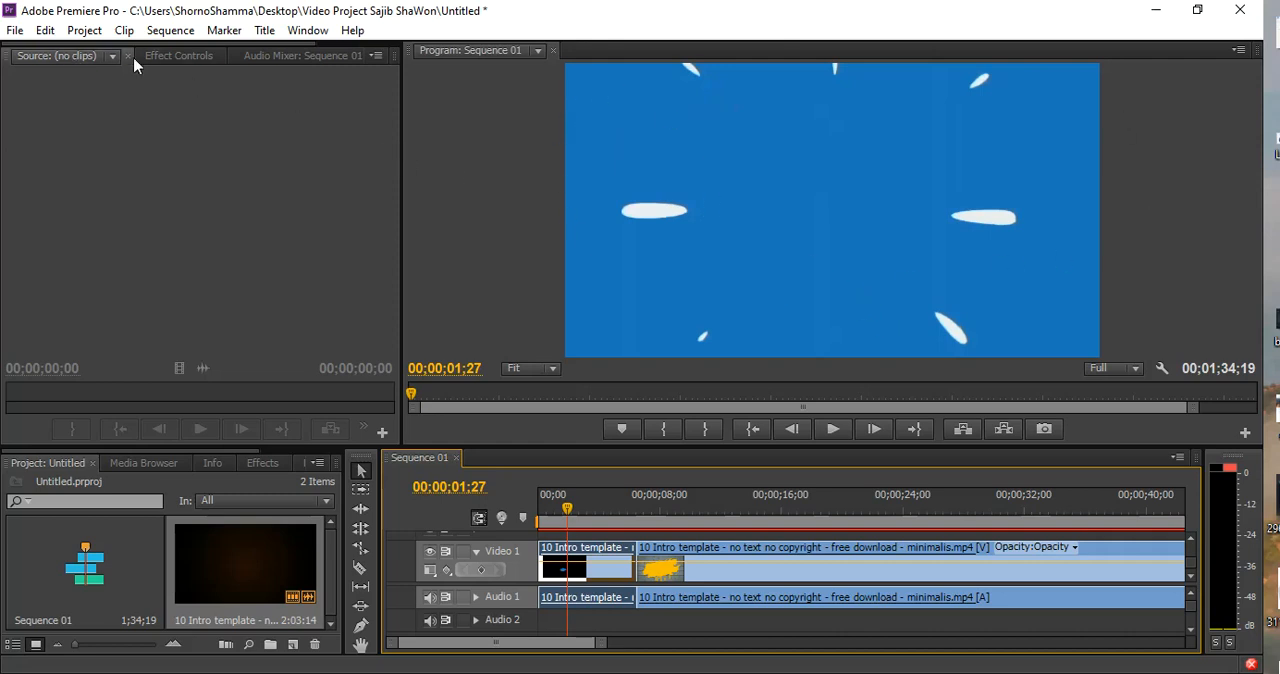
pyautogui.click(170, 57)
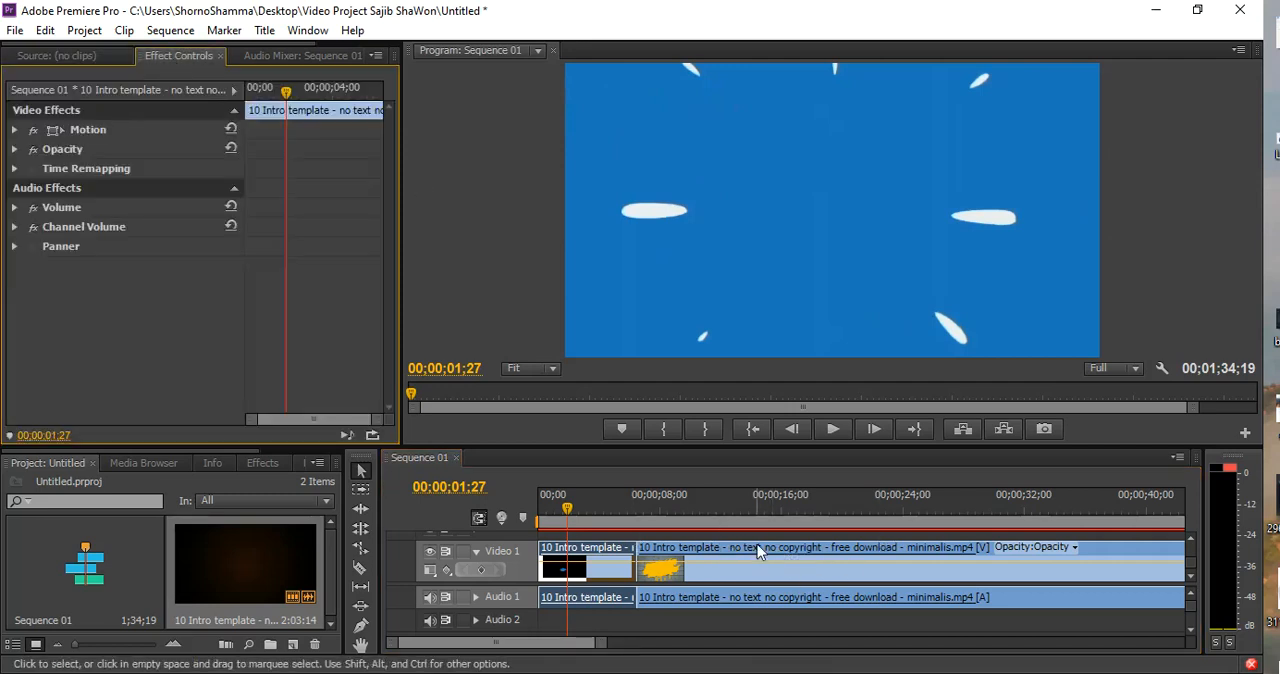
pyautogui.click(603, 562)
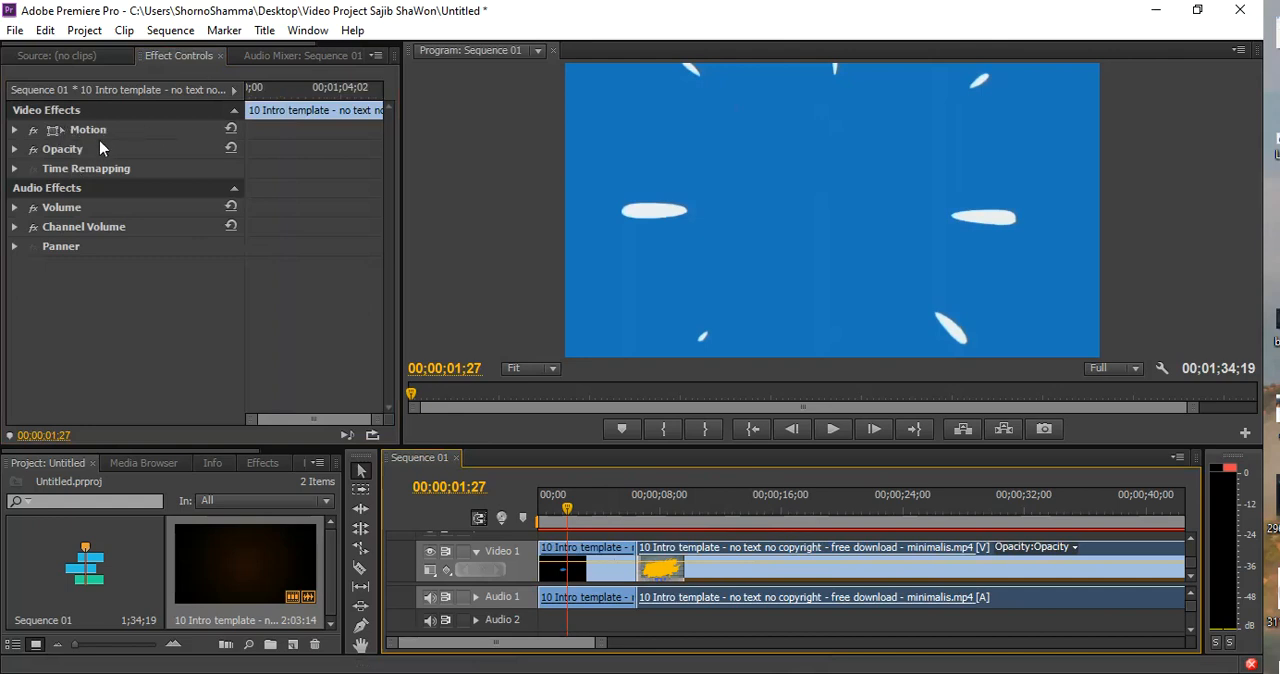
pyautogui.click(572, 550)
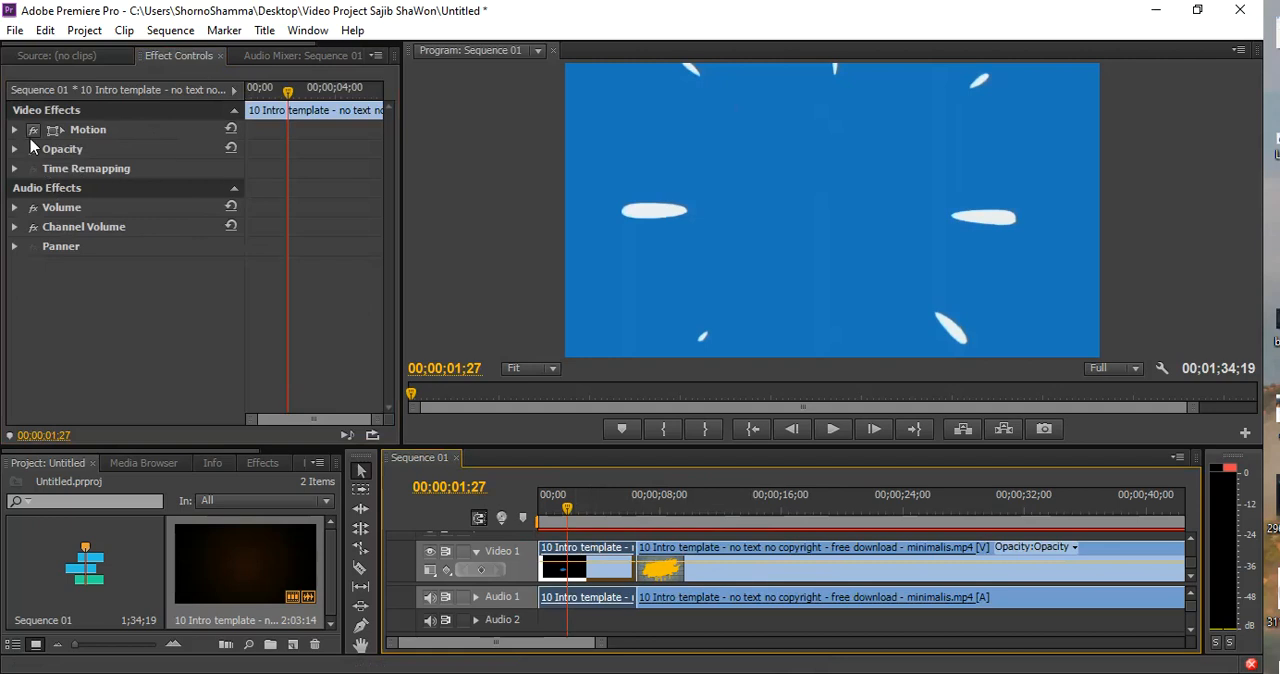
pyautogui.click(14, 130)
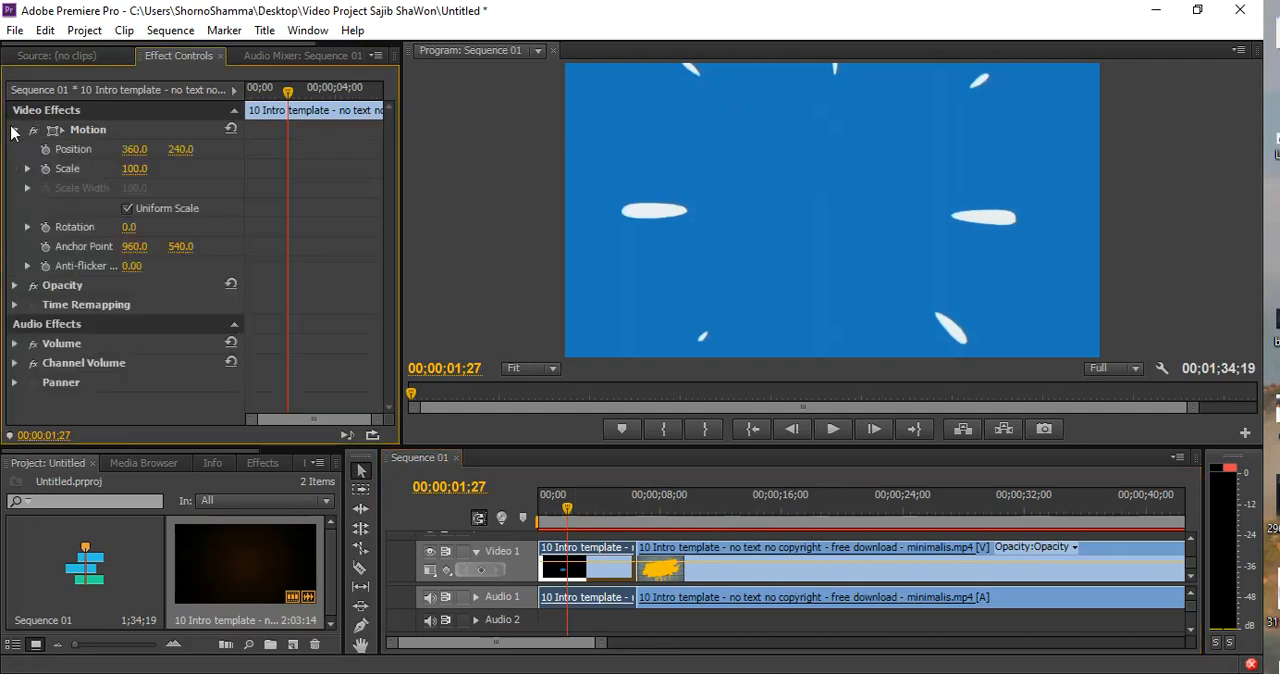
pyautogui.moveTo(186, 149); pyautogui.dragTo(258, 149)
pyautogui.moveTo(140, 152); pyautogui.dragTo(100, 168)
pyautogui.moveTo(190, 154); pyautogui.dragTo(44, 150)
pyautogui.moveTo(145, 173); pyautogui.dragTo(152, 173)
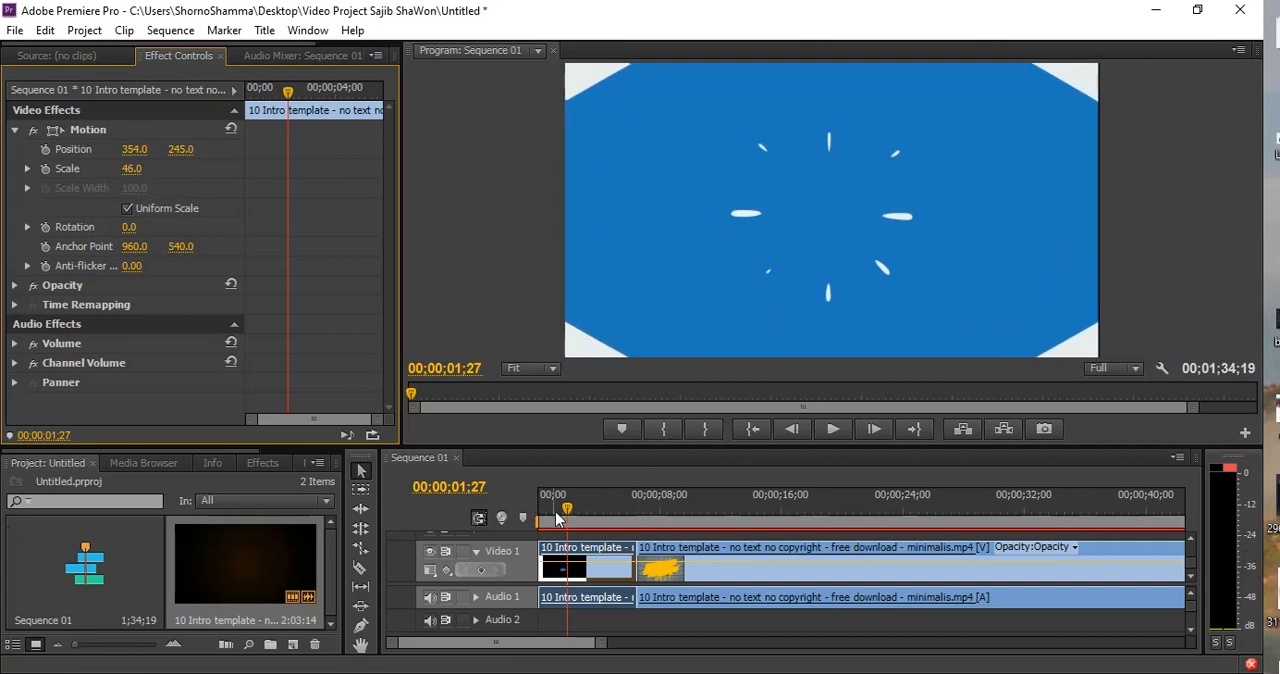
# Play the sequence from its start to check the rescaled first clip
pyautogui.press('Home')
pyautogui.press('space')
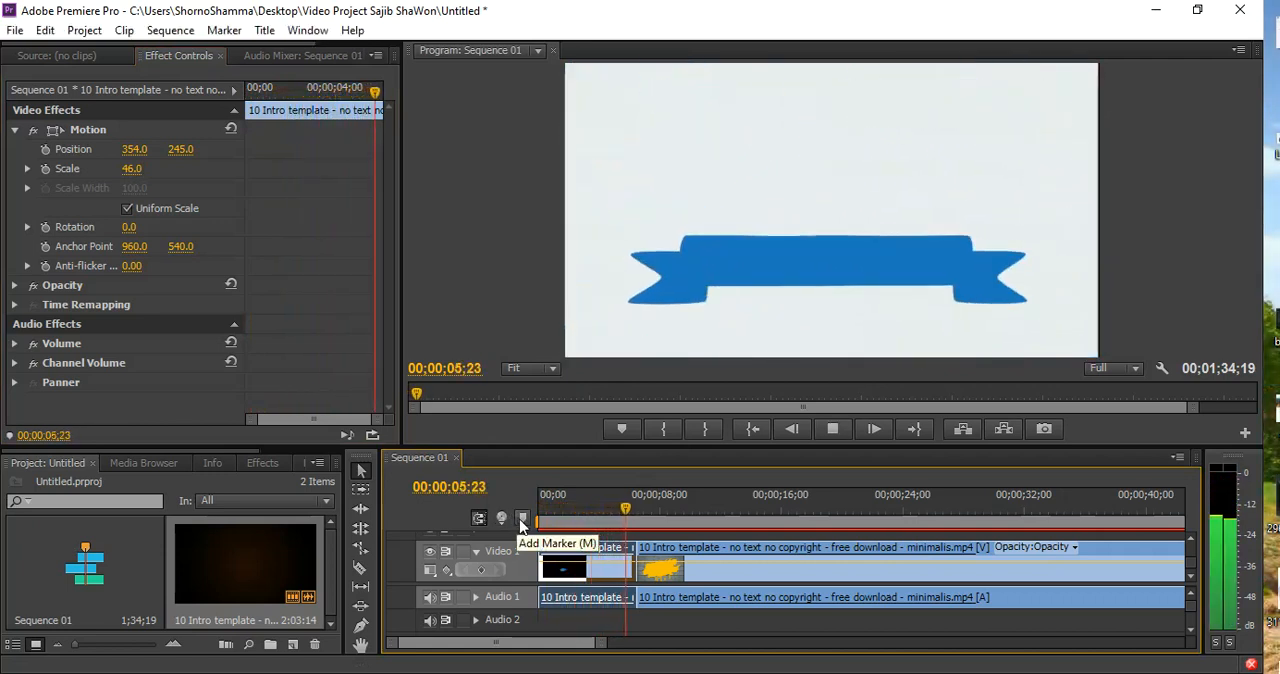
pyautogui.press('space')
# Delete the second clip with its audio so only the blue ribbon intro is left in the sequence
pyautogui.click(838, 561)
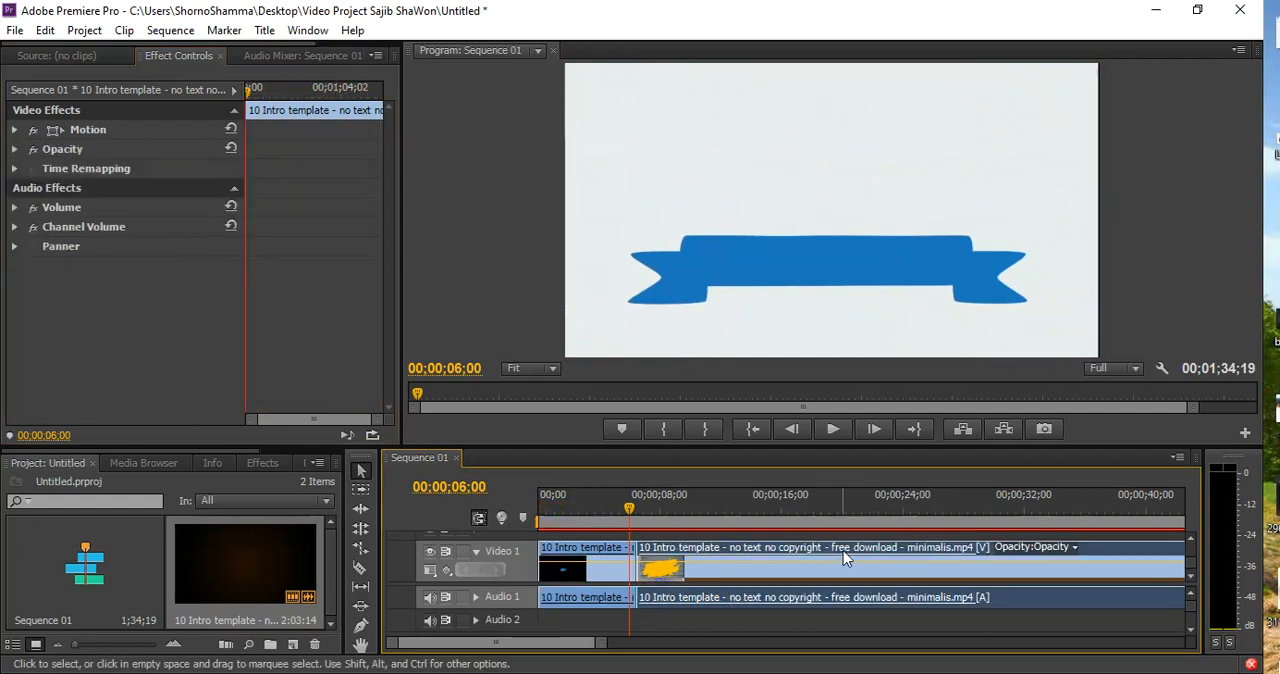
pyautogui.press('Delete')
pyautogui.click(573, 512)
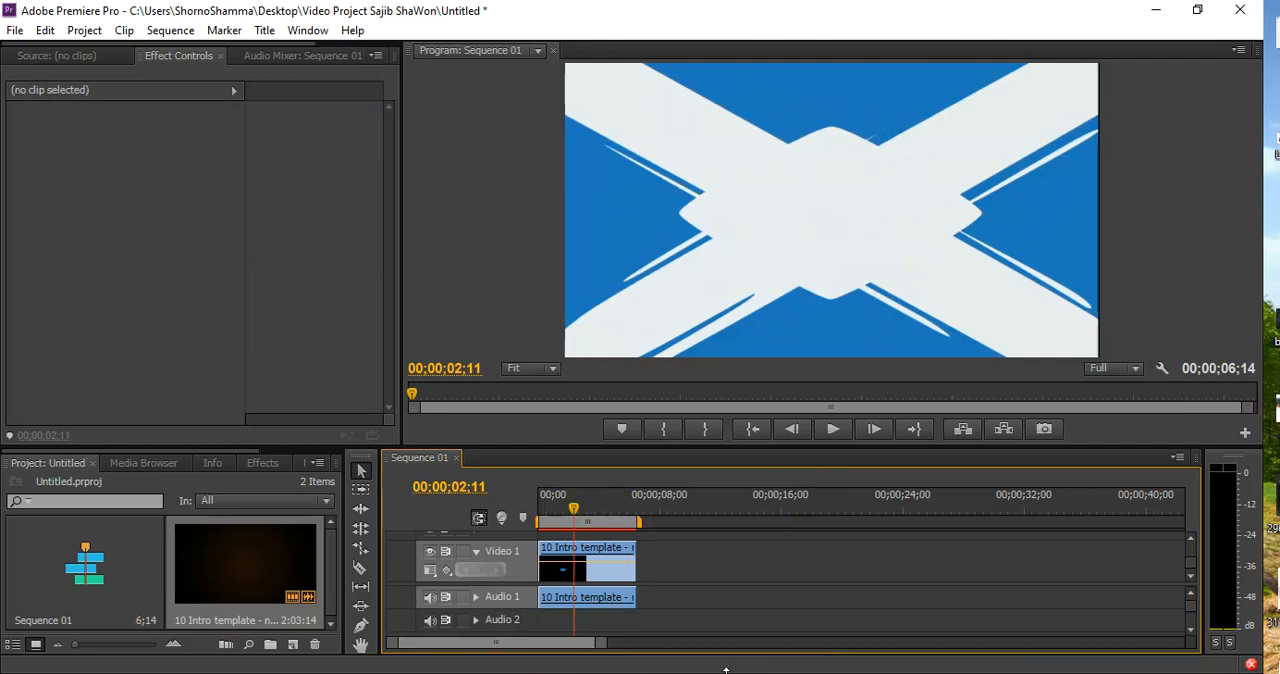
pyautogui.moveTo(601, 641); pyautogui.dragTo(557, 640)
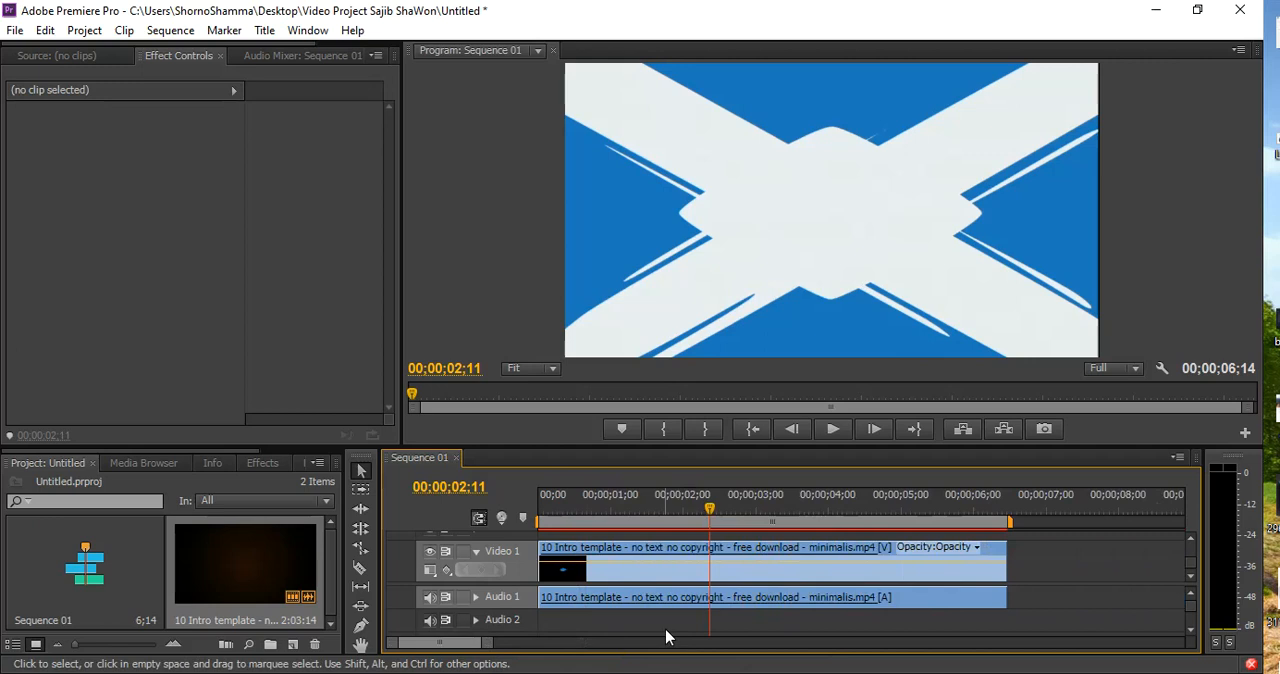
# Play the intro and place the playhead at 00;00;04;29, where the blue ribbon is fully shown
pyautogui.press('space')
pyautogui.press('space')
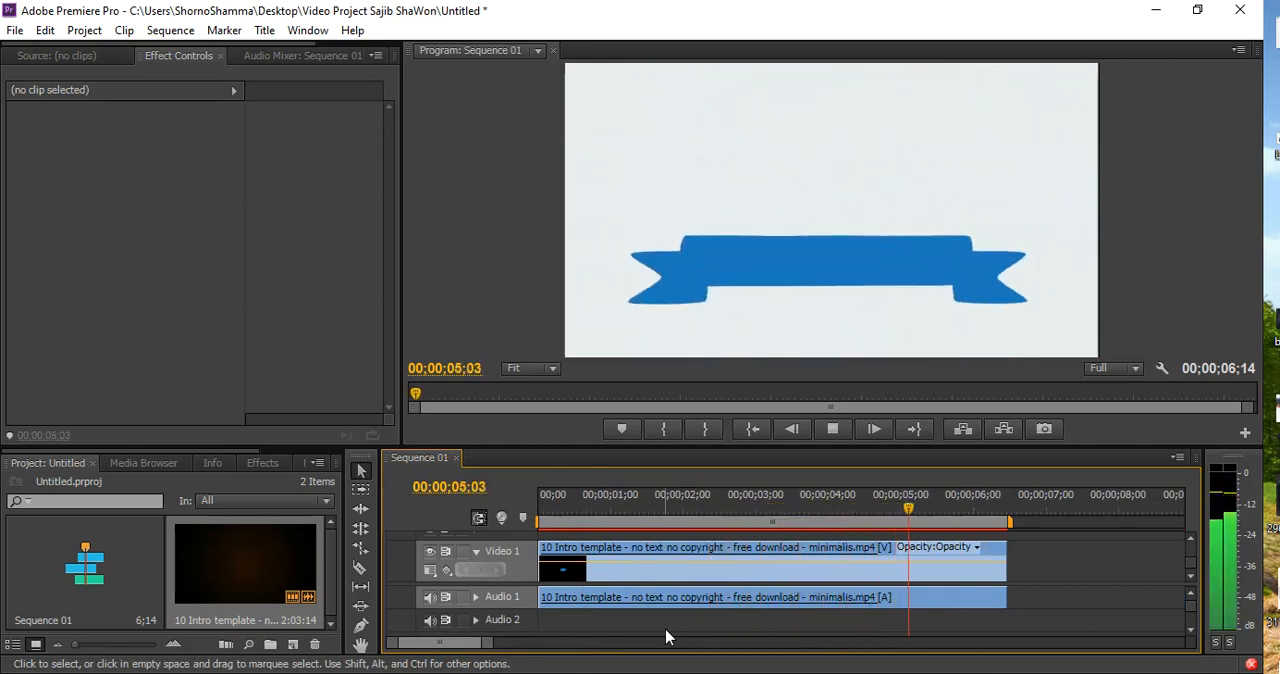
pyautogui.press('space')
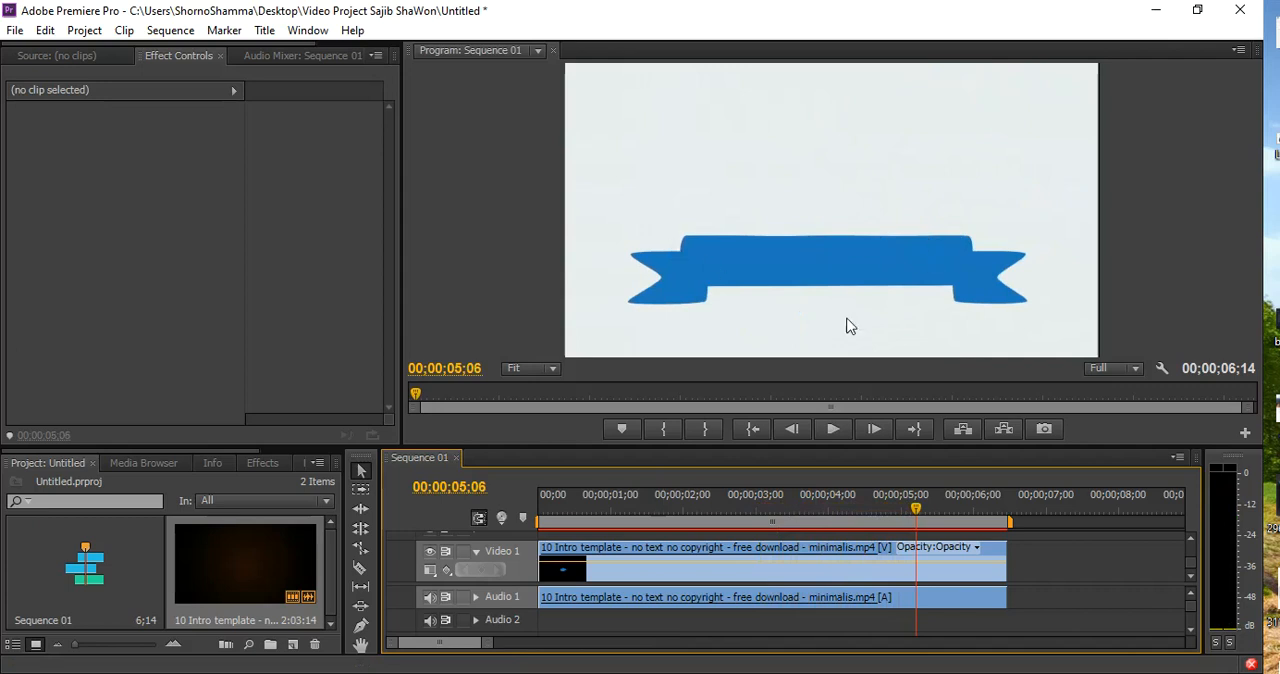
pyautogui.moveTo(914, 510)
pyautogui.mouseDown()
pyautogui.moveTo(863, 523)
pyautogui.moveTo(900, 523)
pyautogui.mouseUp()
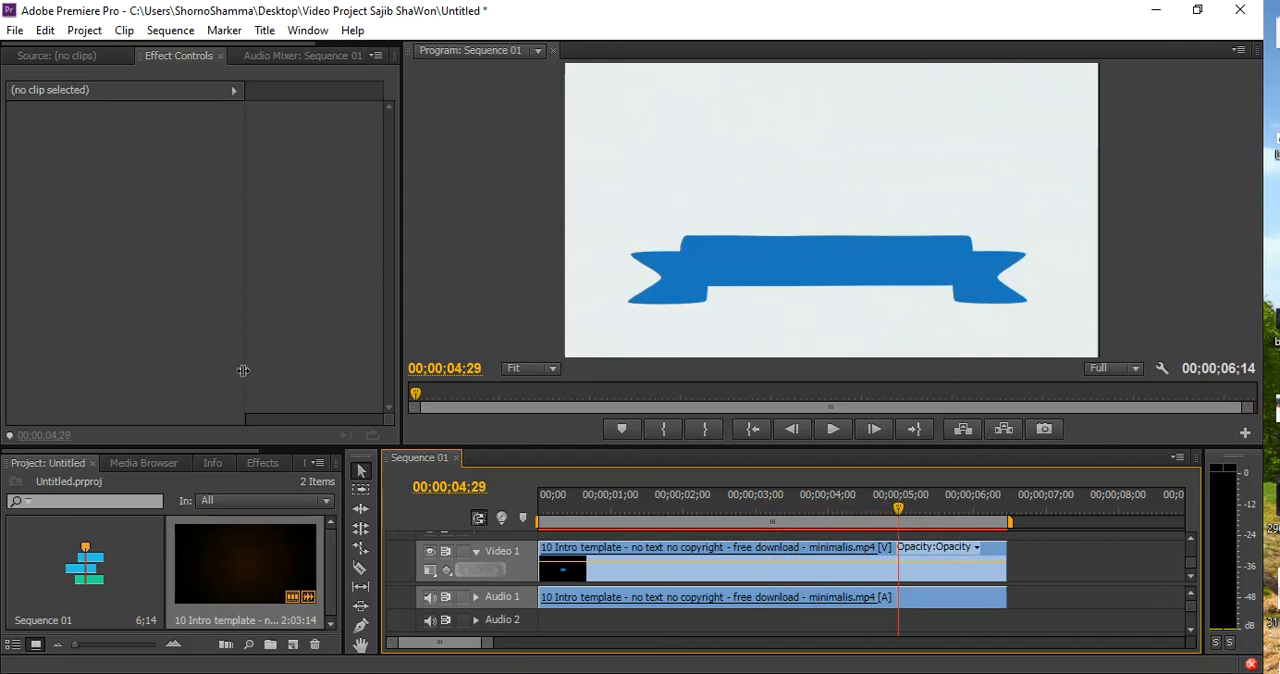
# Create a default still title named Title 01 at 720 x 480
pyautogui.click(266, 33)
pyautogui.moveTo(340, 54)
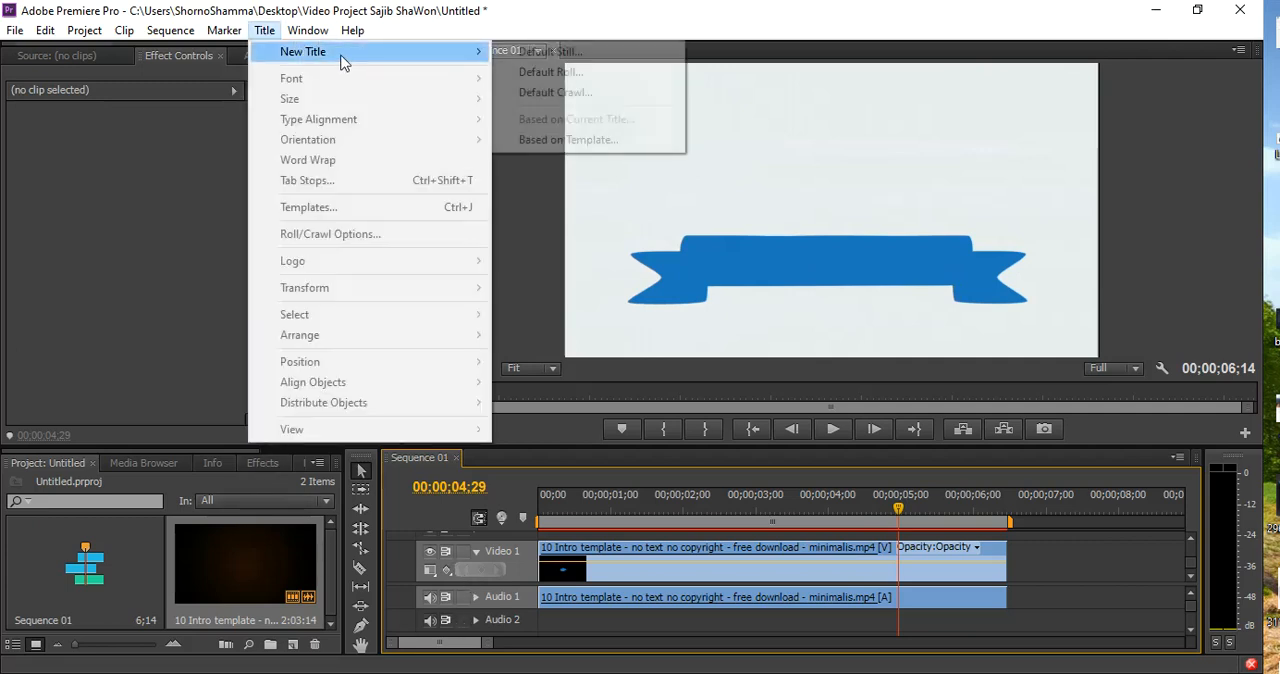
pyautogui.click(624, 60)
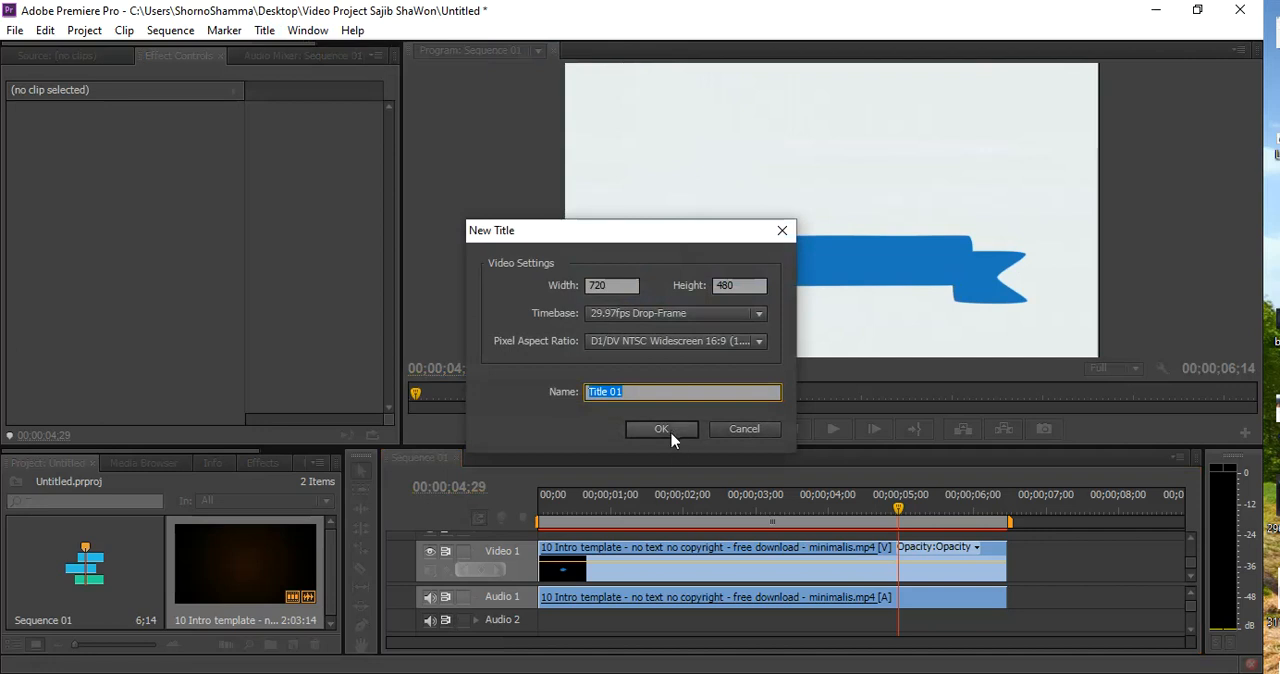
pyautogui.click(669, 434)
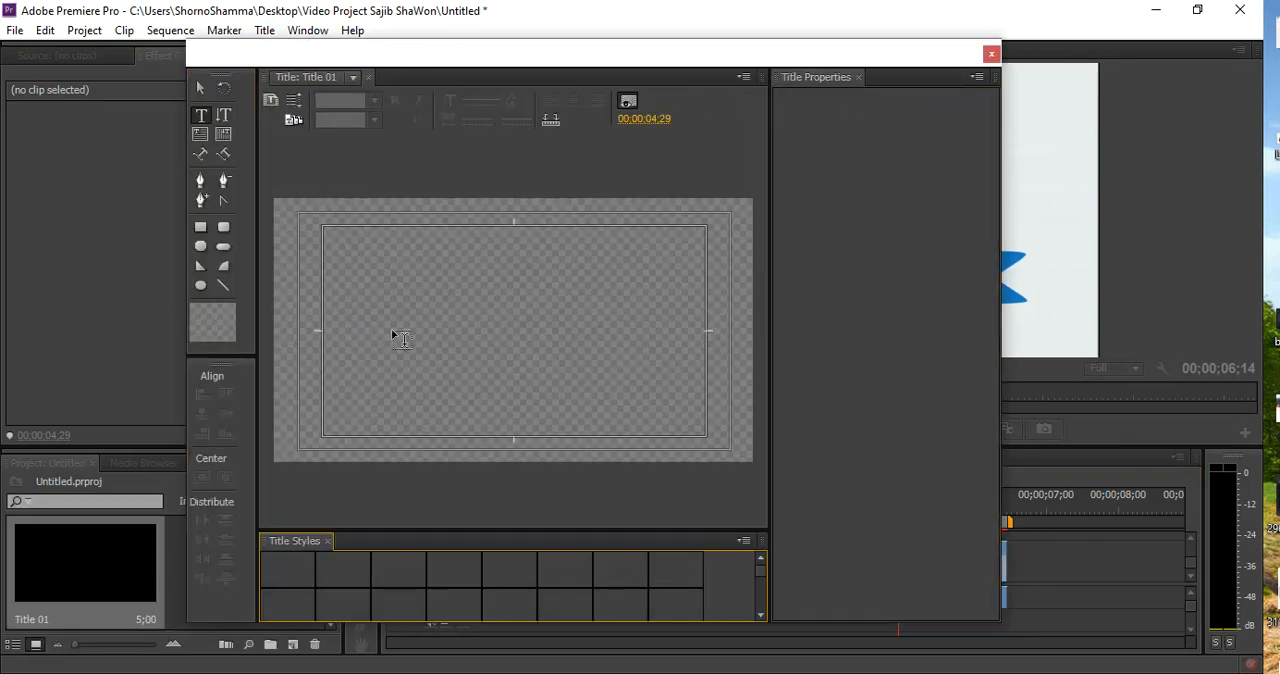
# Add a text line with the first person's name above the blue ribbon
pyautogui.click(371, 277)
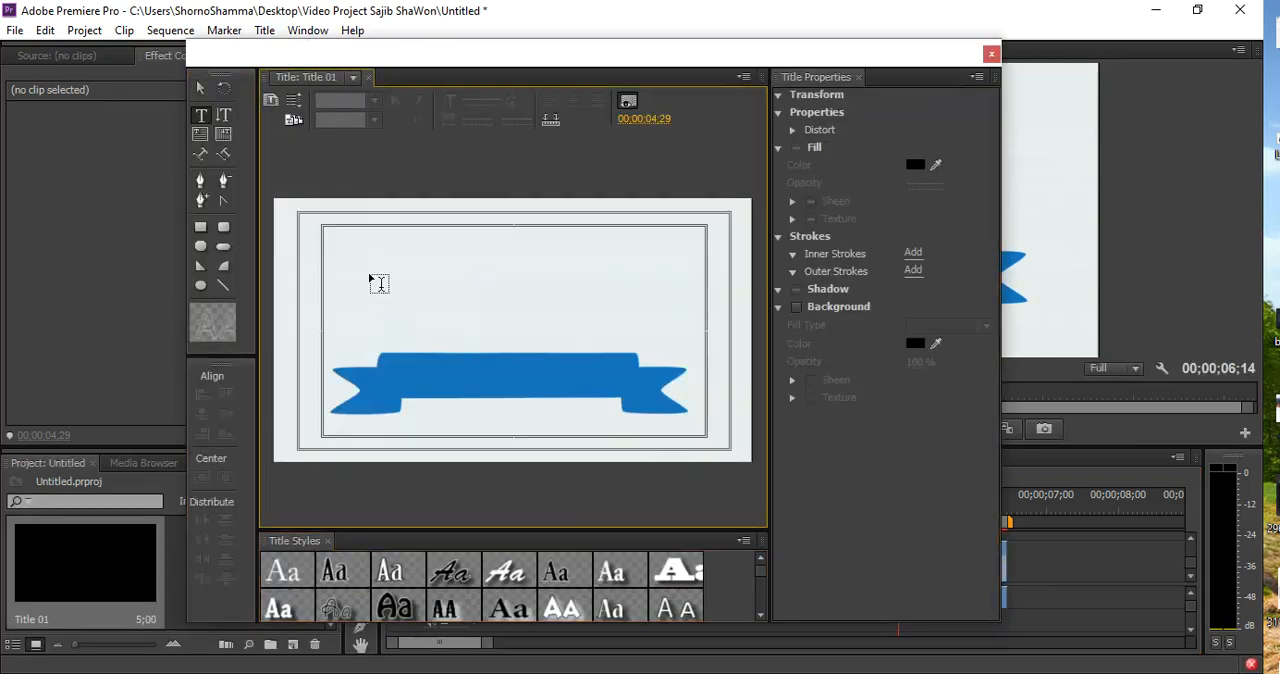
pyautogui.write('S')
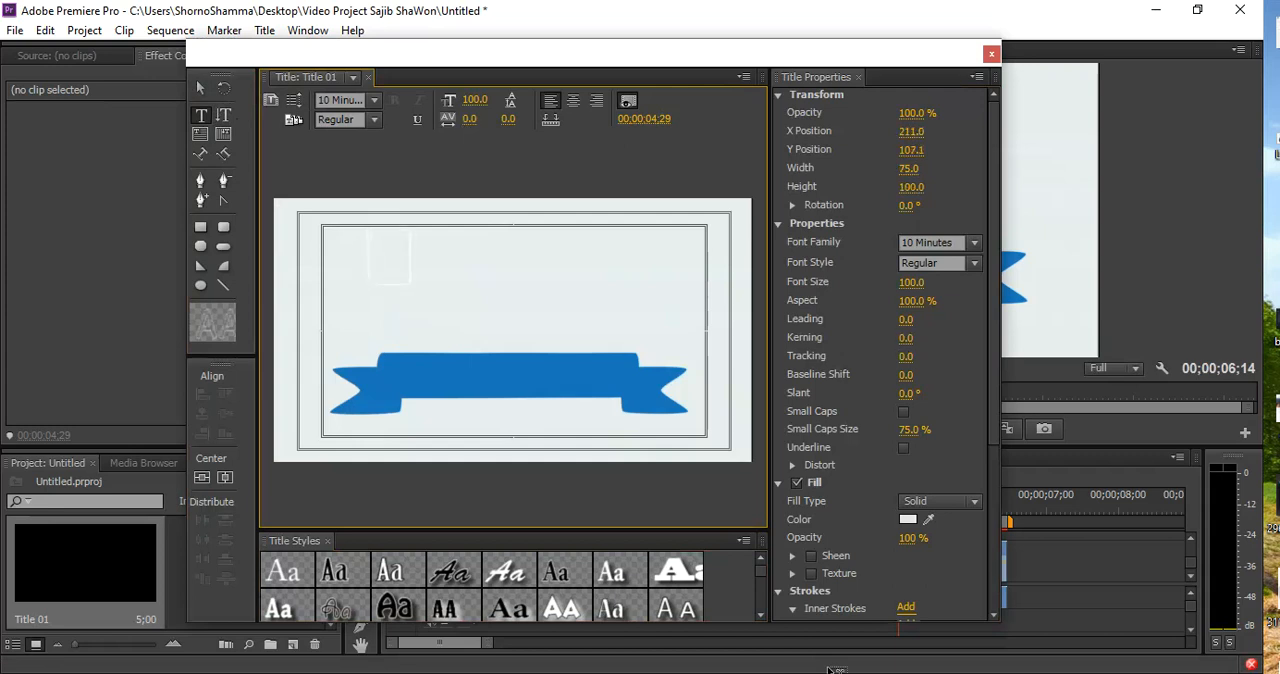
pyautogui.write('ajib')
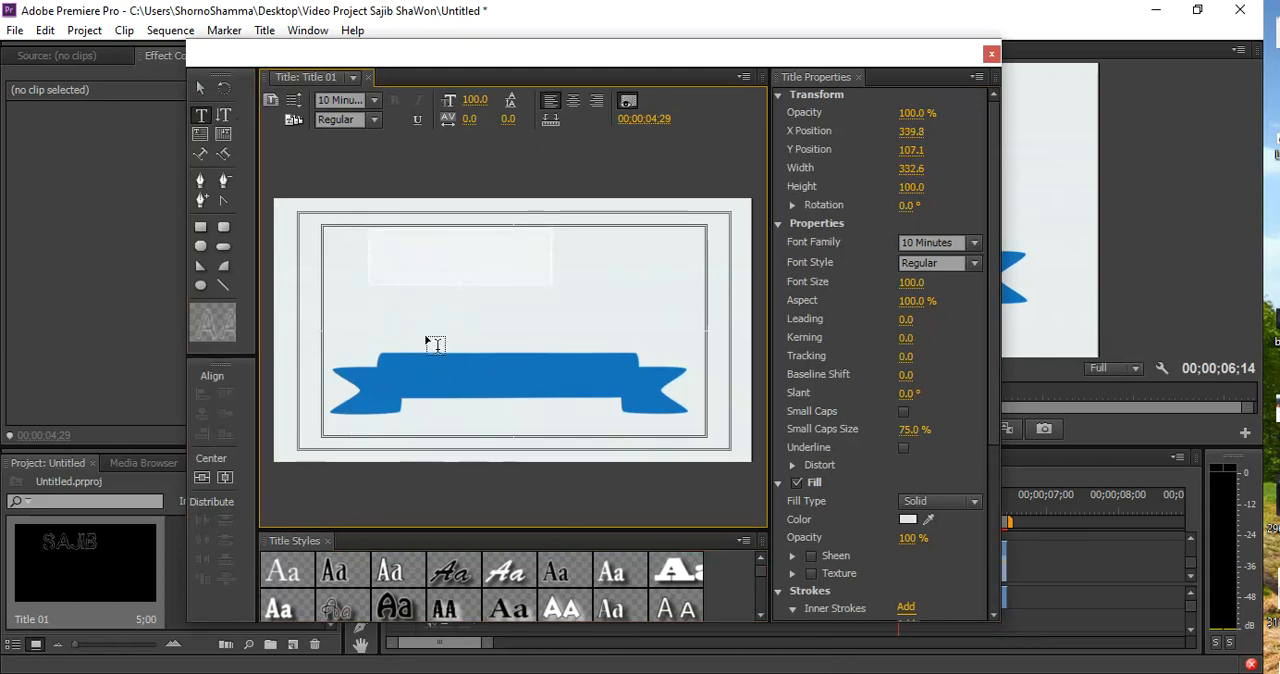
# Set the title text's fill color to dark red
pyautogui.click(907, 522)
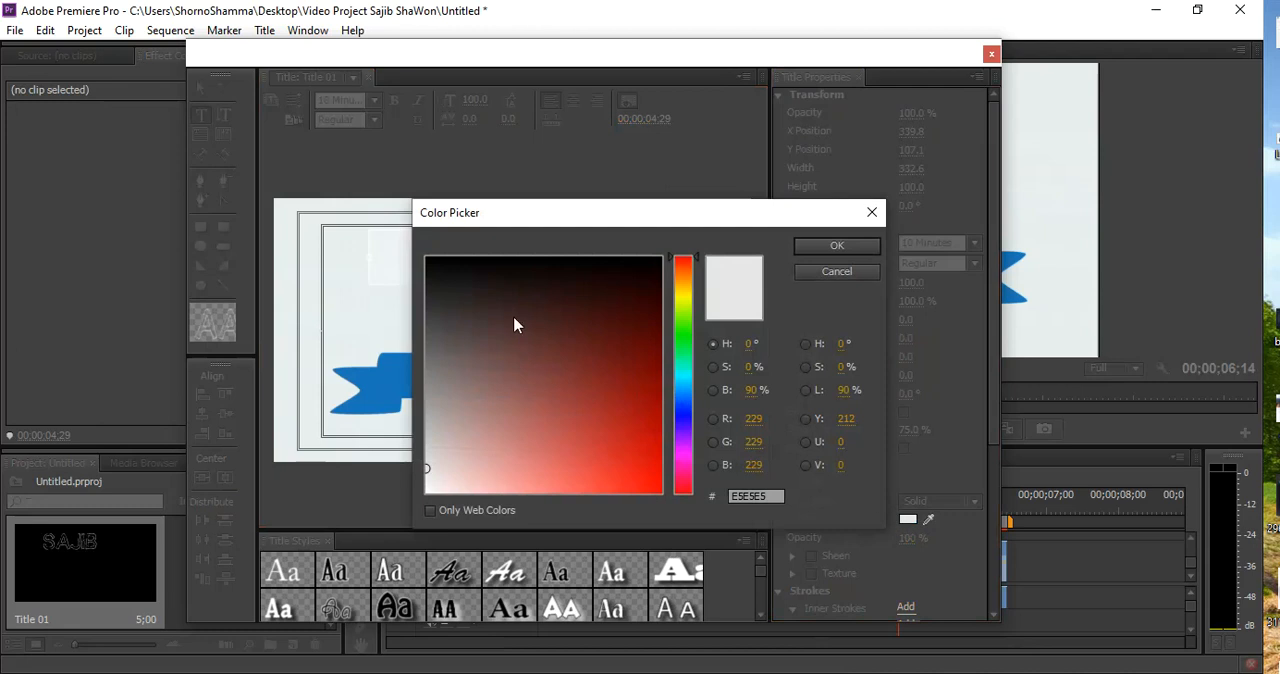
pyautogui.click(635, 317)
pyautogui.click(837, 249)
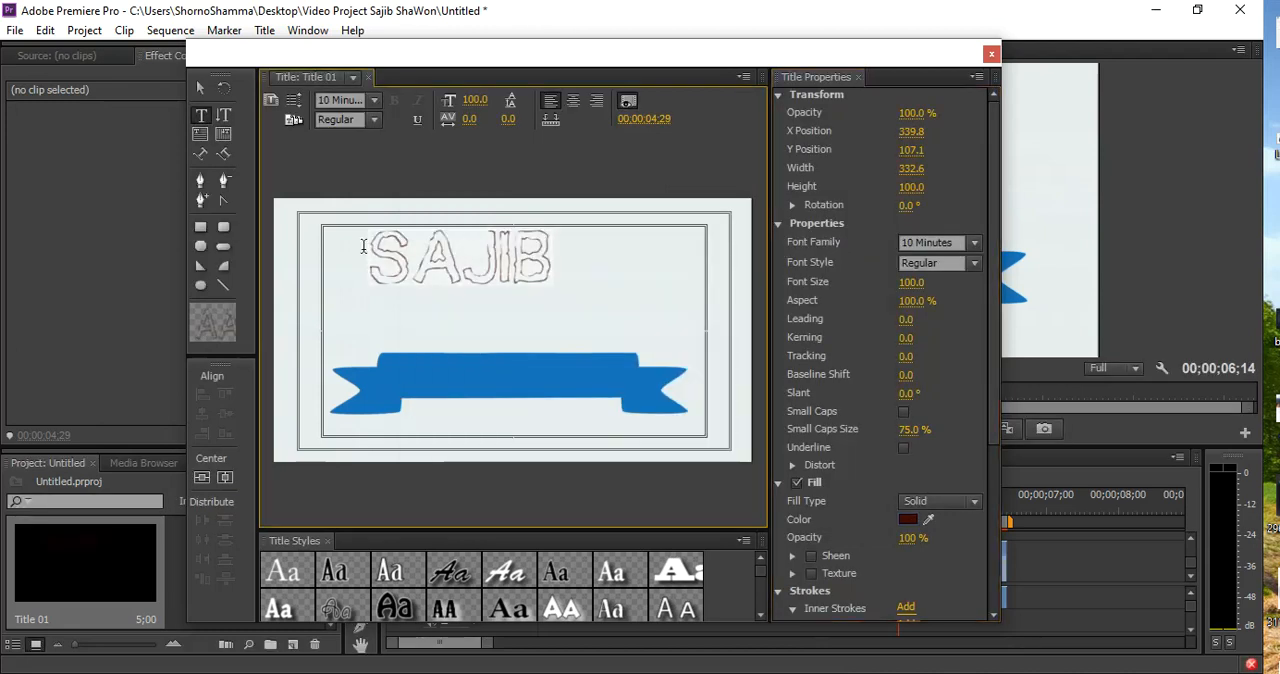
# Change the title font to 1st Sortie and extend the text with an ampersand and the second name
pyautogui.click(368, 99)
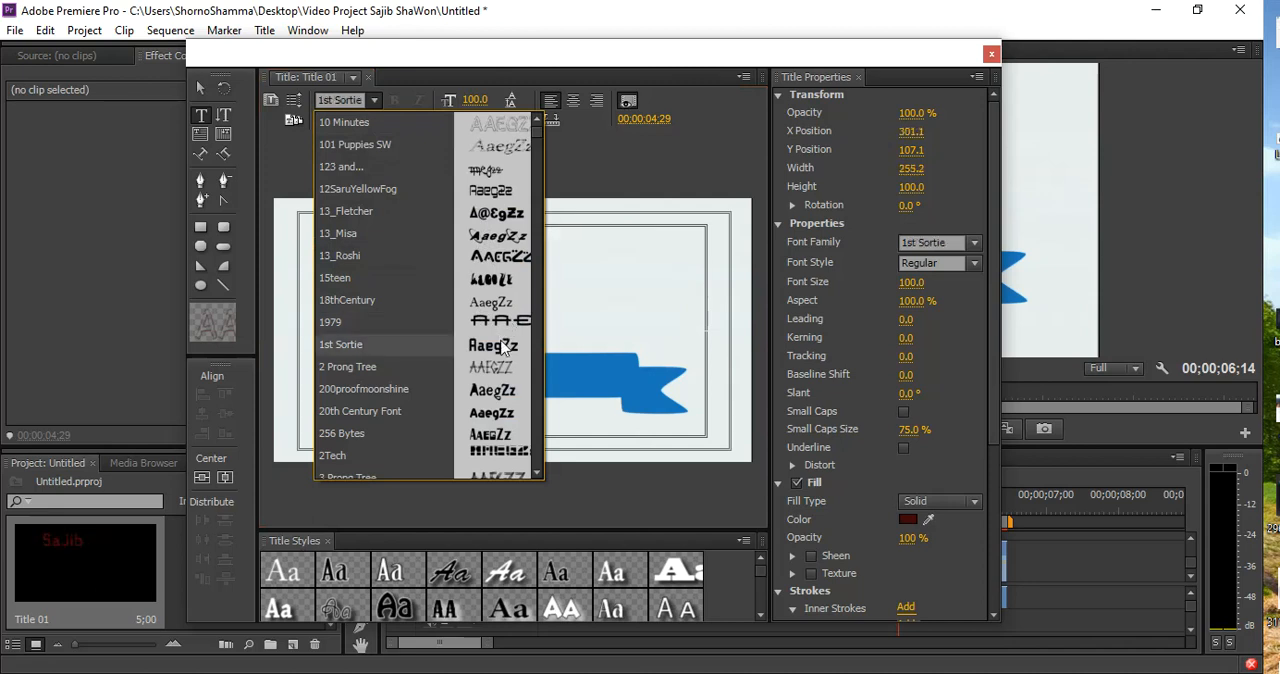
pyautogui.click(633, 175)
pyautogui.click(505, 255)
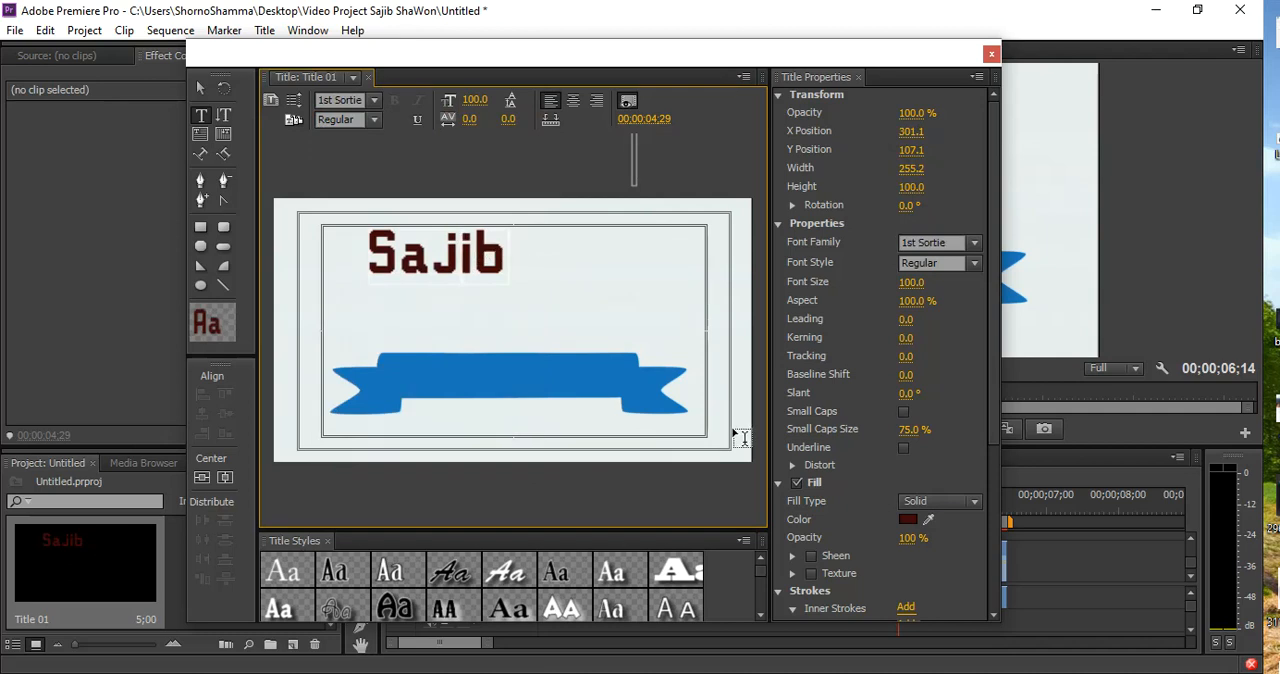
pyautogui.write('&')
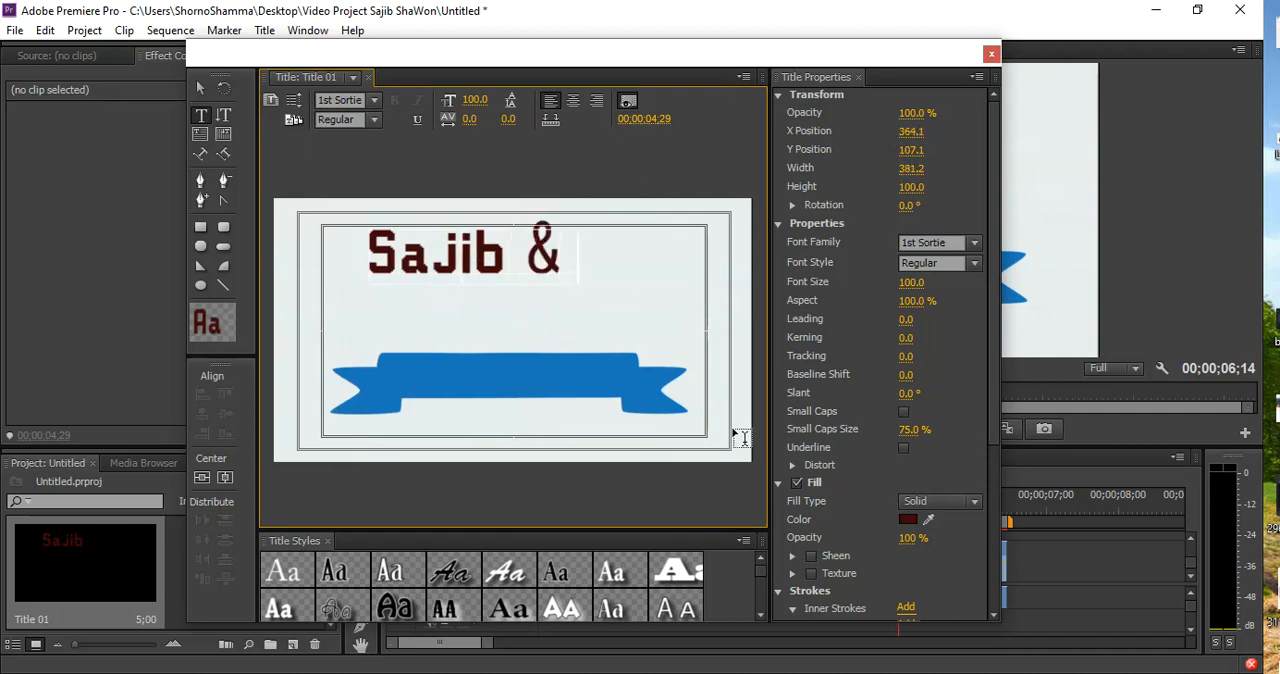
pyautogui.write(' Shawon')
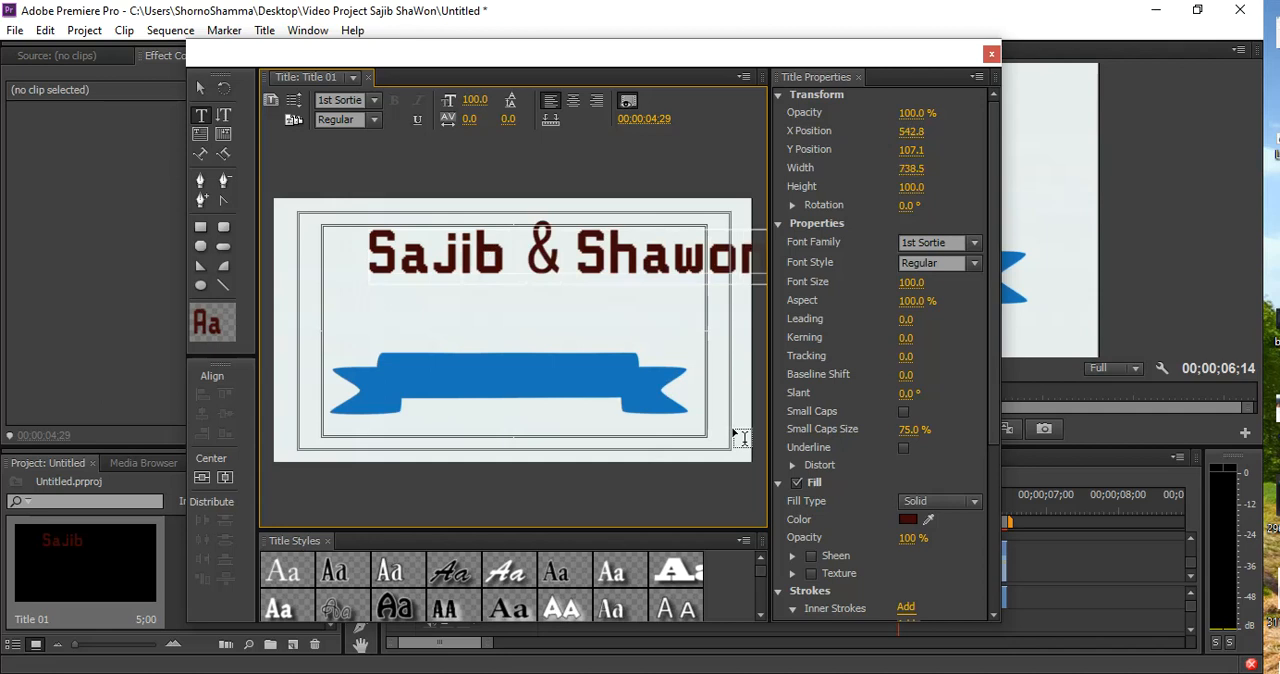
# Set the title's font size to 48.0 and center the text just above the blue ribbon
pyautogui.click(199, 87)
pyautogui.moveTo(578, 258); pyautogui.dragTo(529, 319)
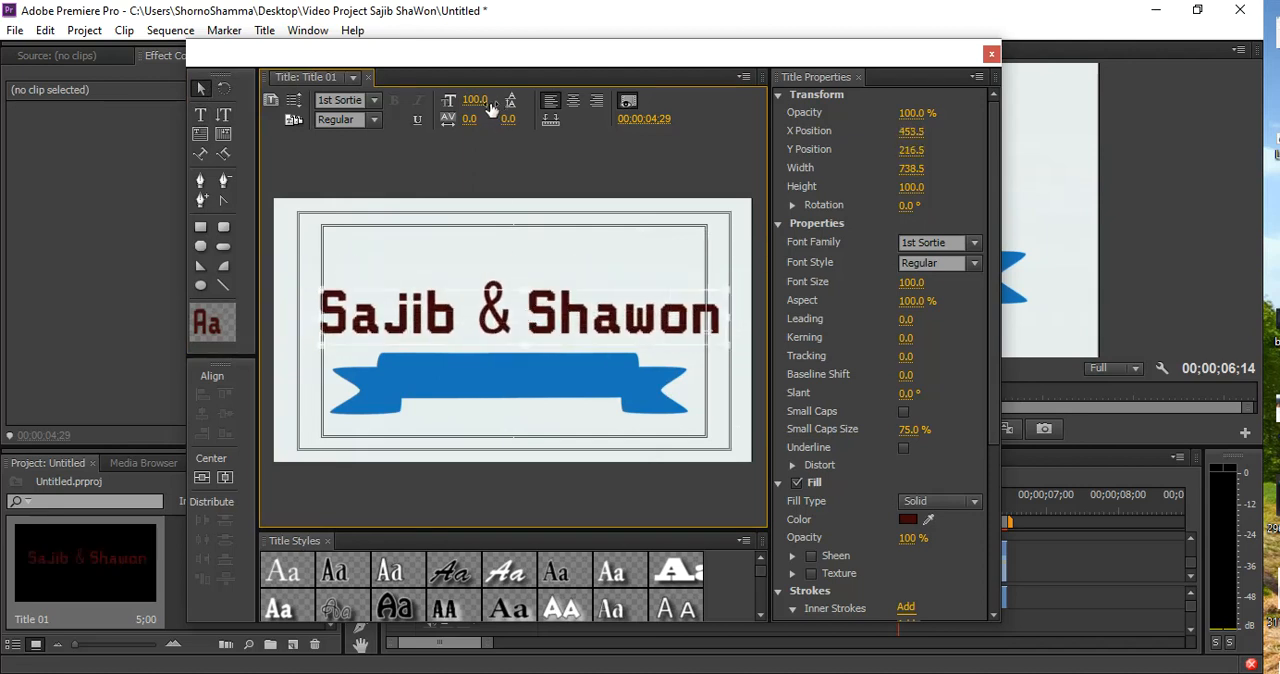
pyautogui.moveTo(470, 101); pyautogui.dragTo(472, 101)
pyautogui.moveTo(427, 316); pyautogui.dragTo(521, 328)
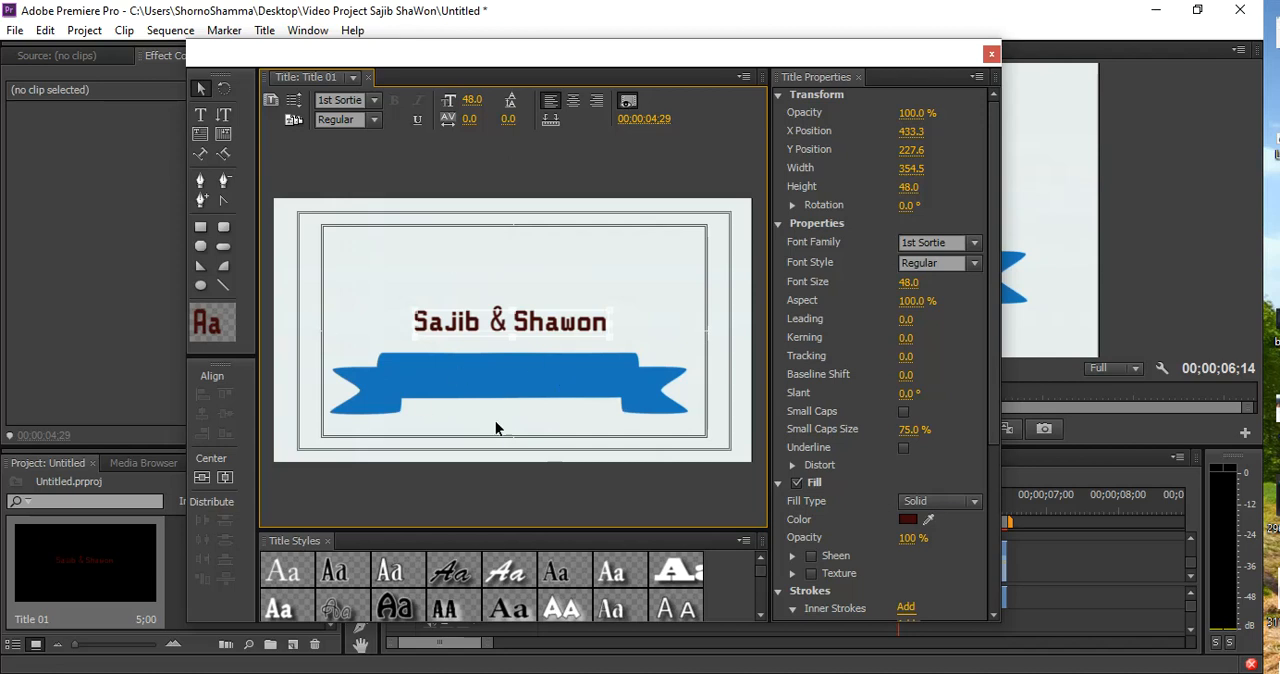
# Match the title text's fill color to the ribbon's blue with the eyedropper and close the title editor
pyautogui.click(927, 521)
pyautogui.click(480, 358)
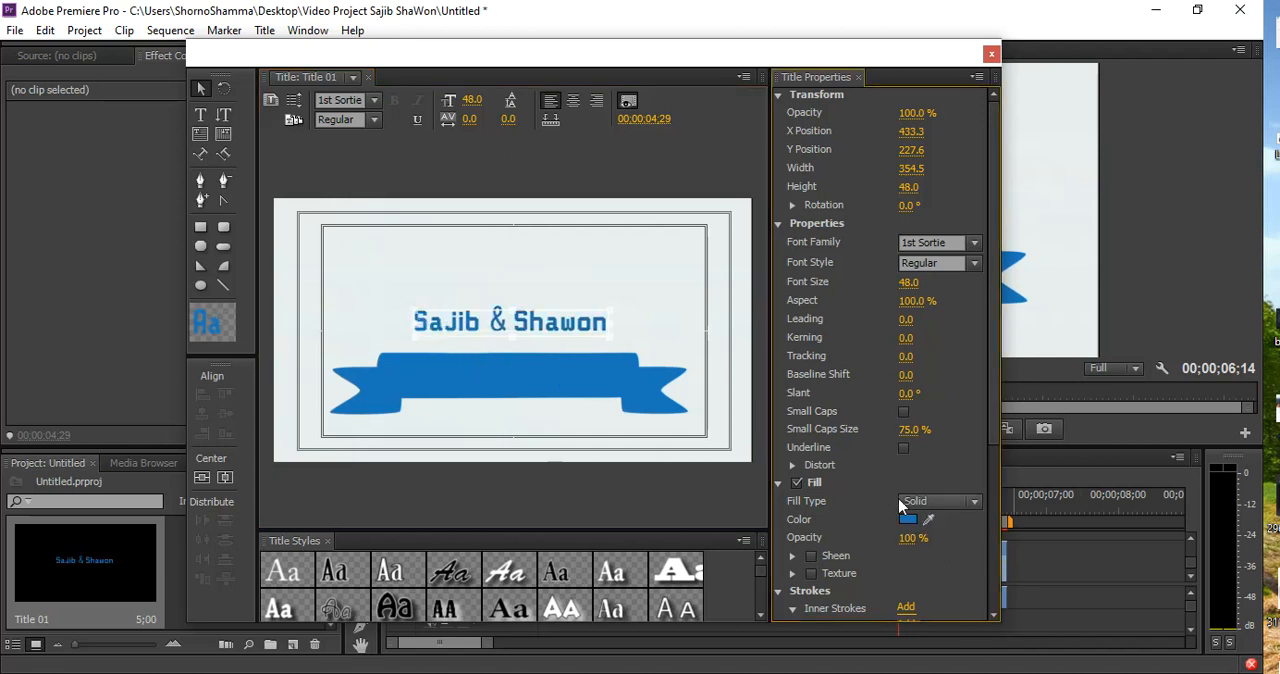
pyautogui.click(991, 54)
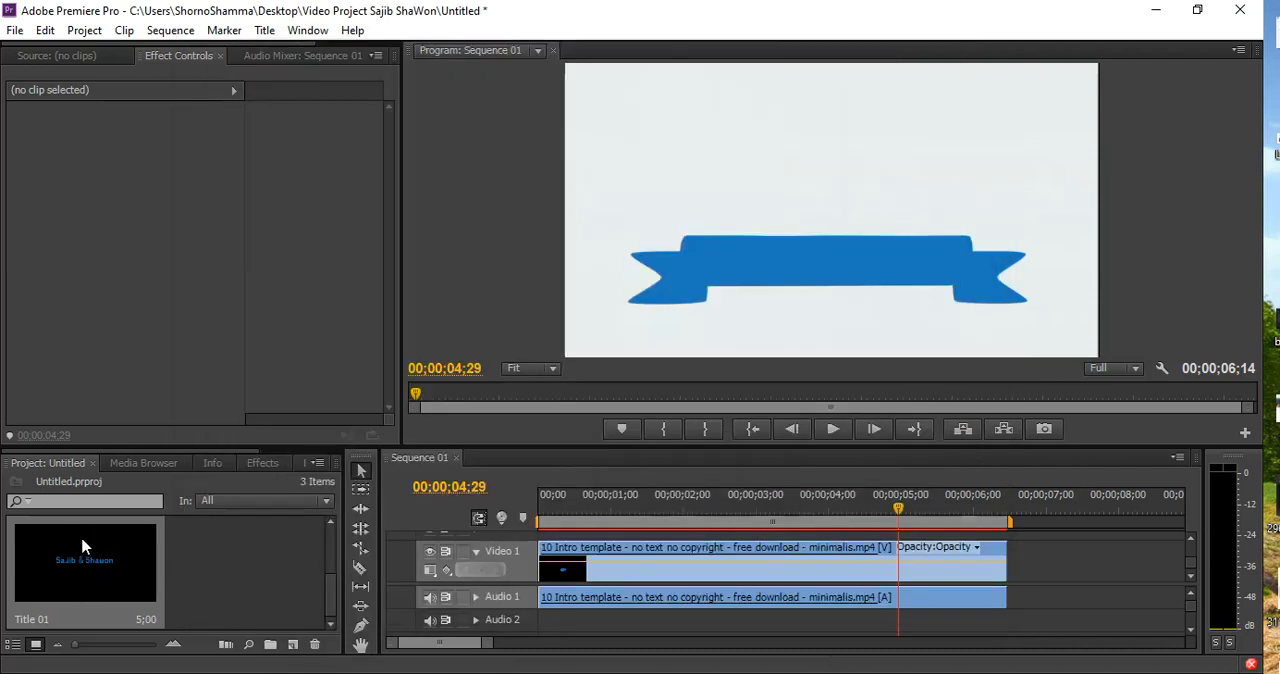
# Place Title 01 on Video 2 starting at the playhead, 00;00;04;29
pyautogui.moveTo(505, 450); pyautogui.dragTo(505, 338)
pyautogui.moveTo(48, 569); pyautogui.dragTo(893, 483)
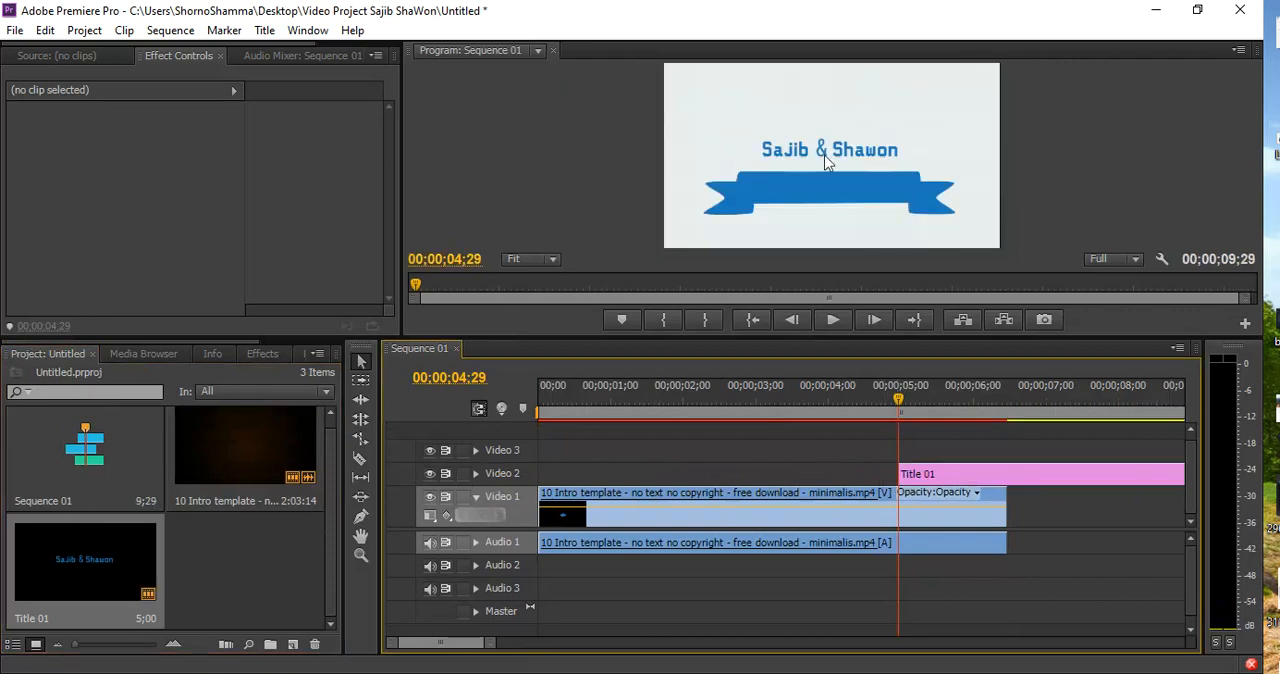
# Split Title 01 at 00;00;06;14, where the template clip ends, and delete the part beyond it
pyautogui.press('space')
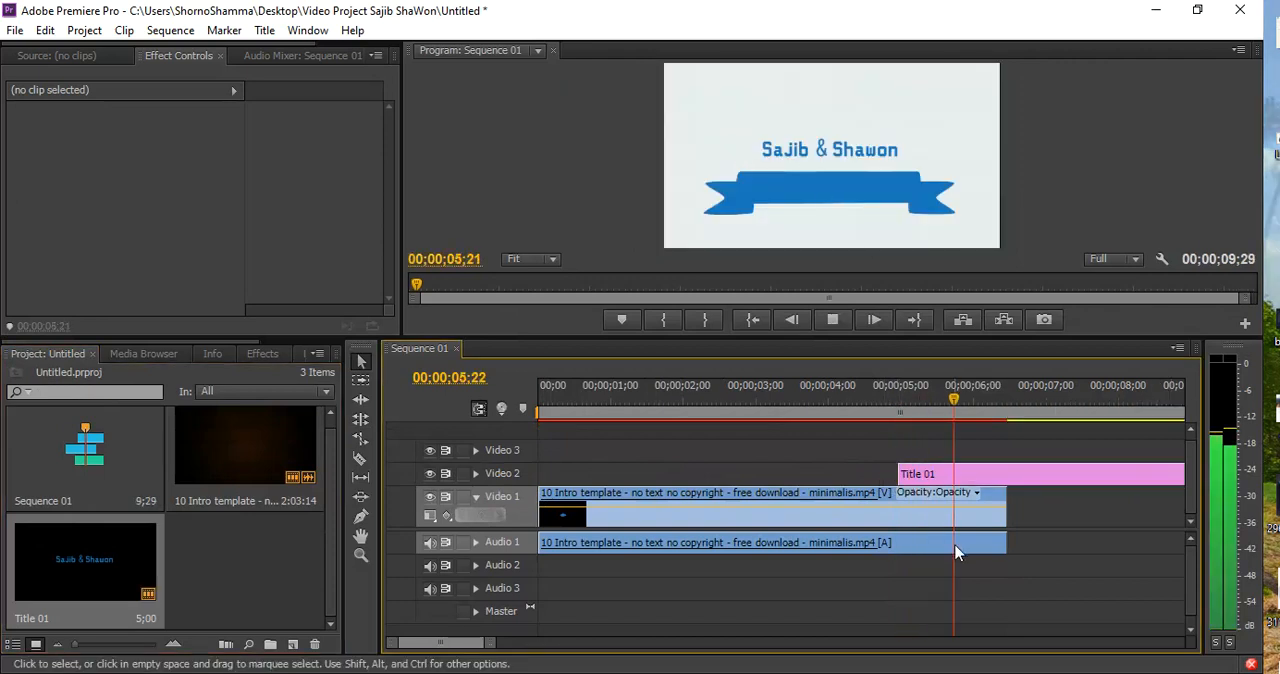
pyautogui.moveTo(1014, 397); pyautogui.dragTo(1010, 400)
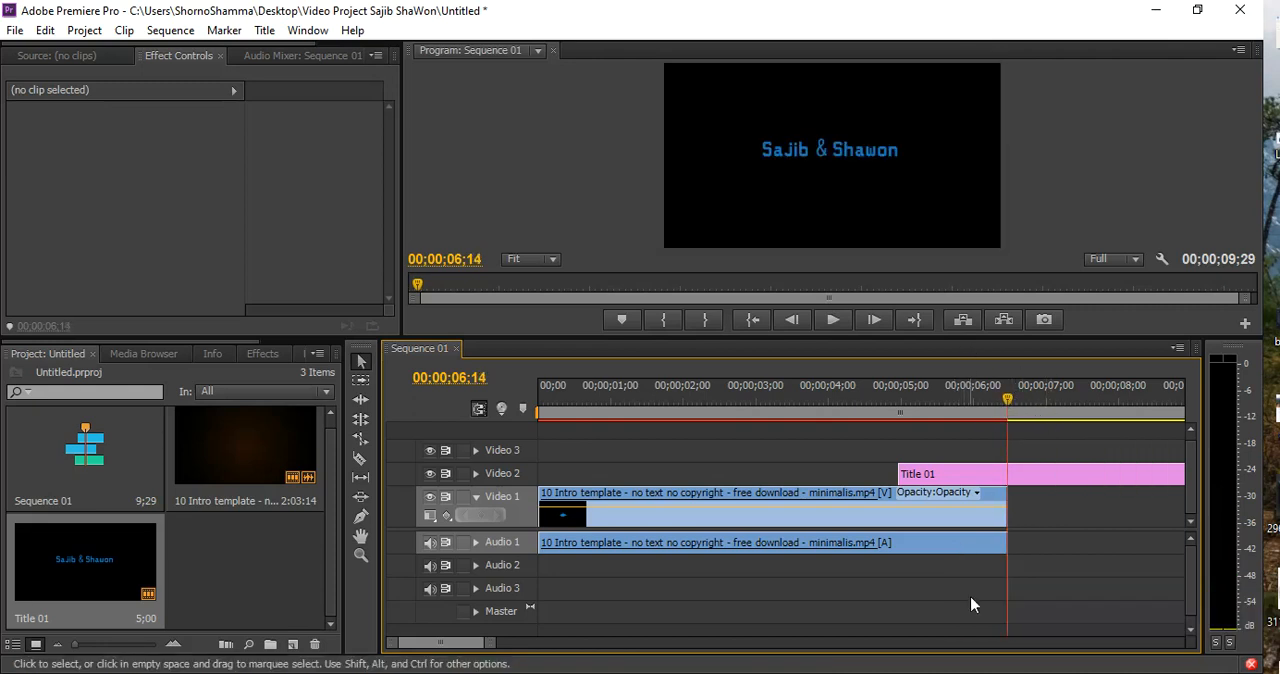
pyautogui.press('c')
pyautogui.click(1010, 472)
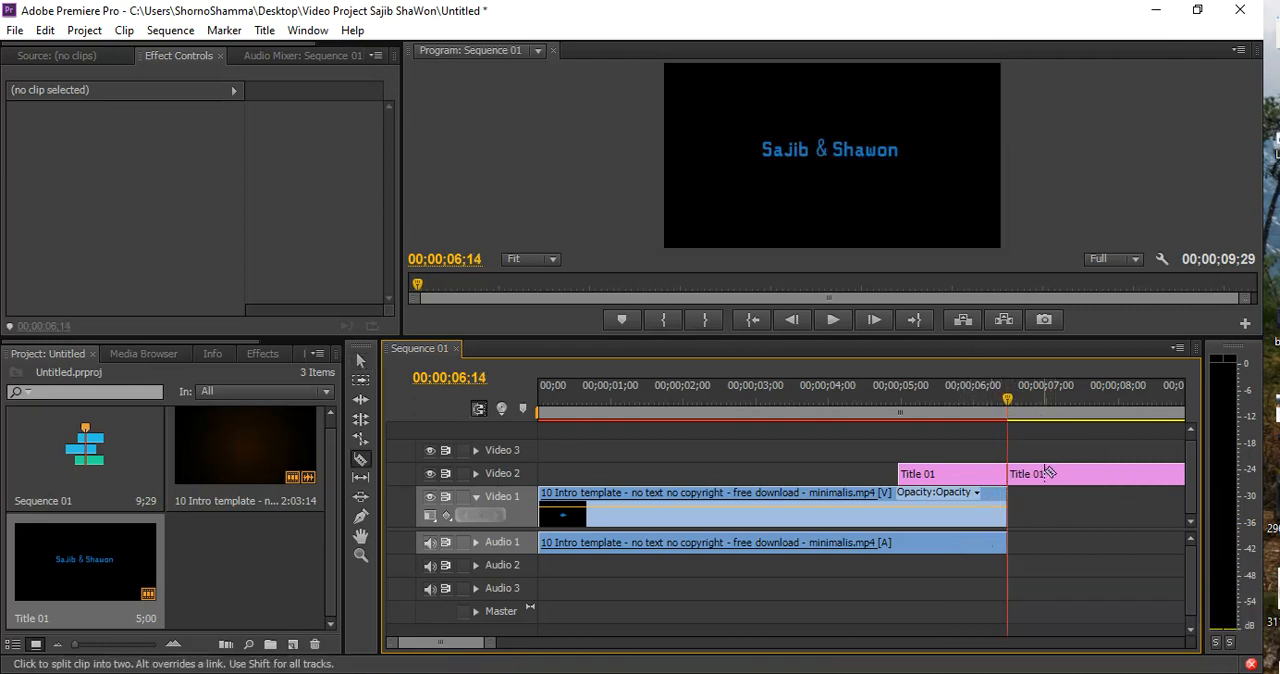
pyautogui.press('v')
pyautogui.click(1172, 476)
pyautogui.press('Delete')
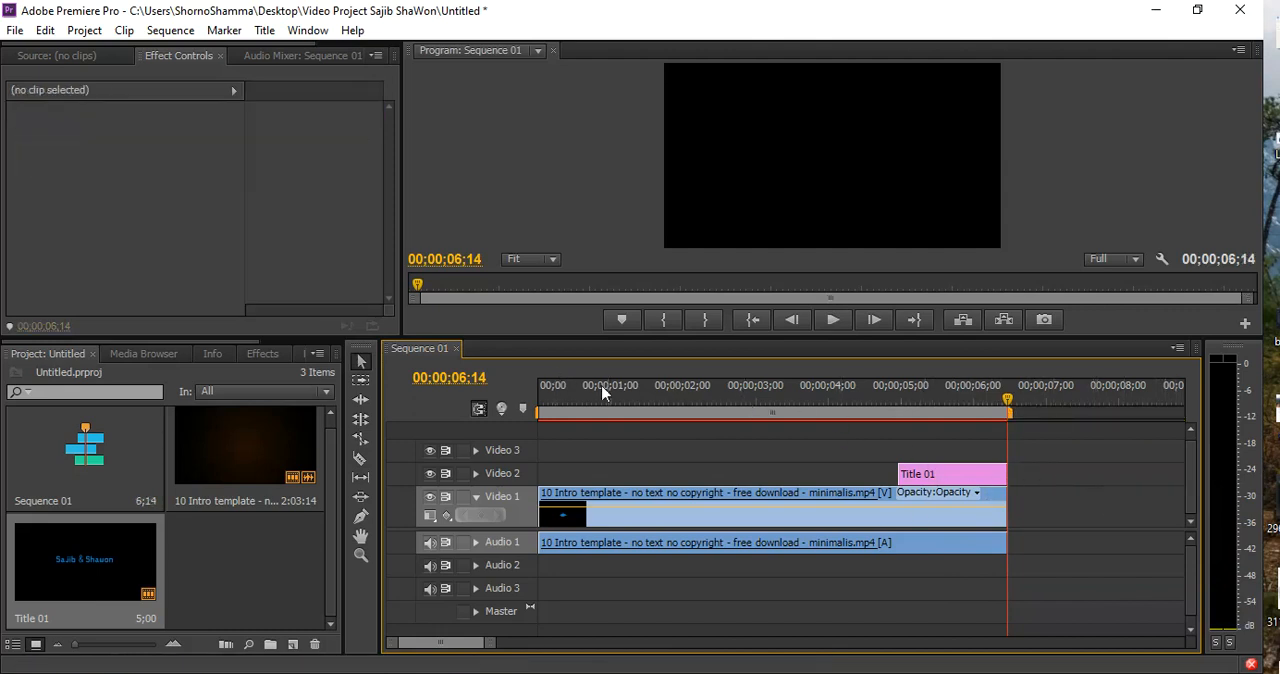
# Play the sequence from about the two-second mark to check the trimmed title over the ribbon
pyautogui.click(708, 405)
pyautogui.press('space')
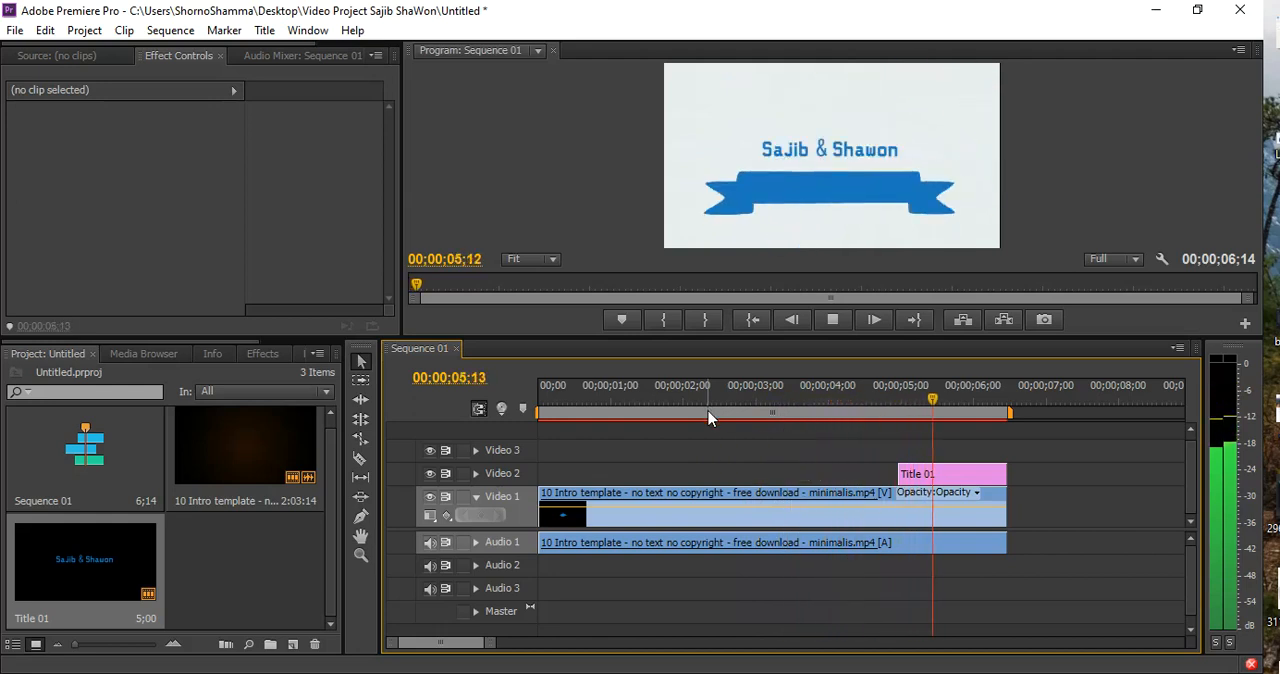
pyautogui.press('space')
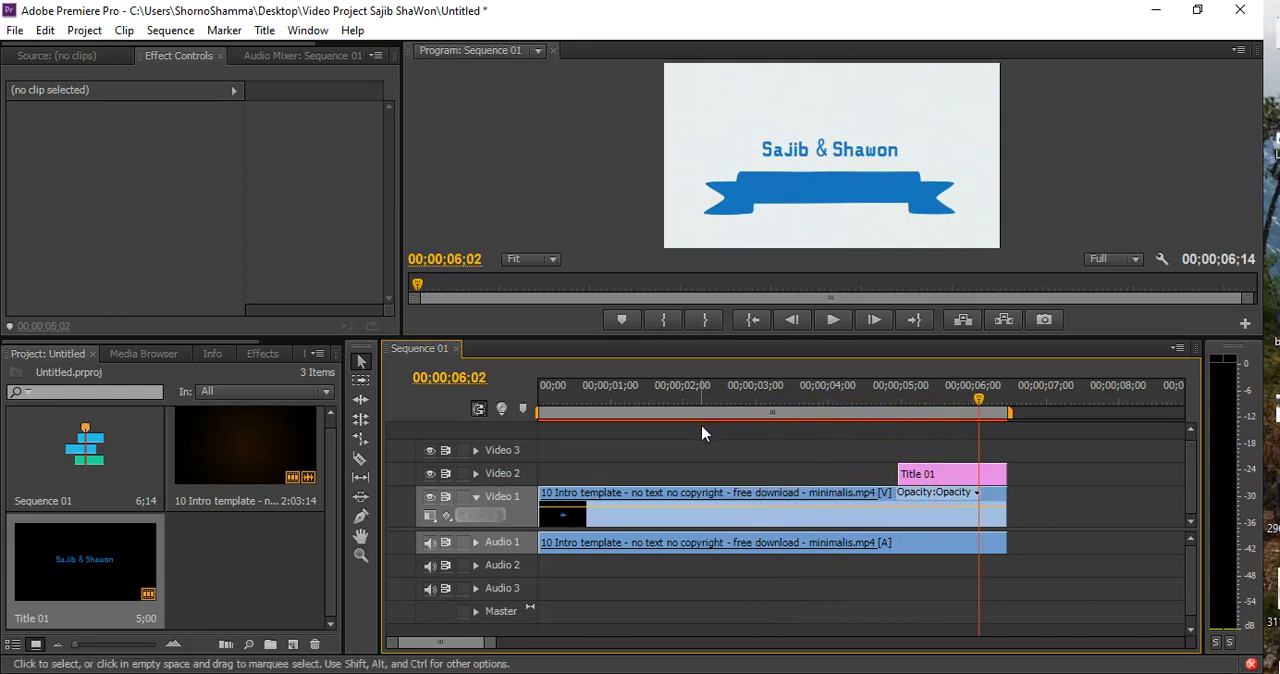
# Set Title 01's Scale to 1.0 and extend the start of the clip back to 00;00;04;16
pyautogui.click(880, 398)
pyautogui.moveTo(880, 398)
pyautogui.mouseDown()
pyautogui.moveTo(794, 398)
pyautogui.moveTo(901, 395)
pyautogui.mouseUp()
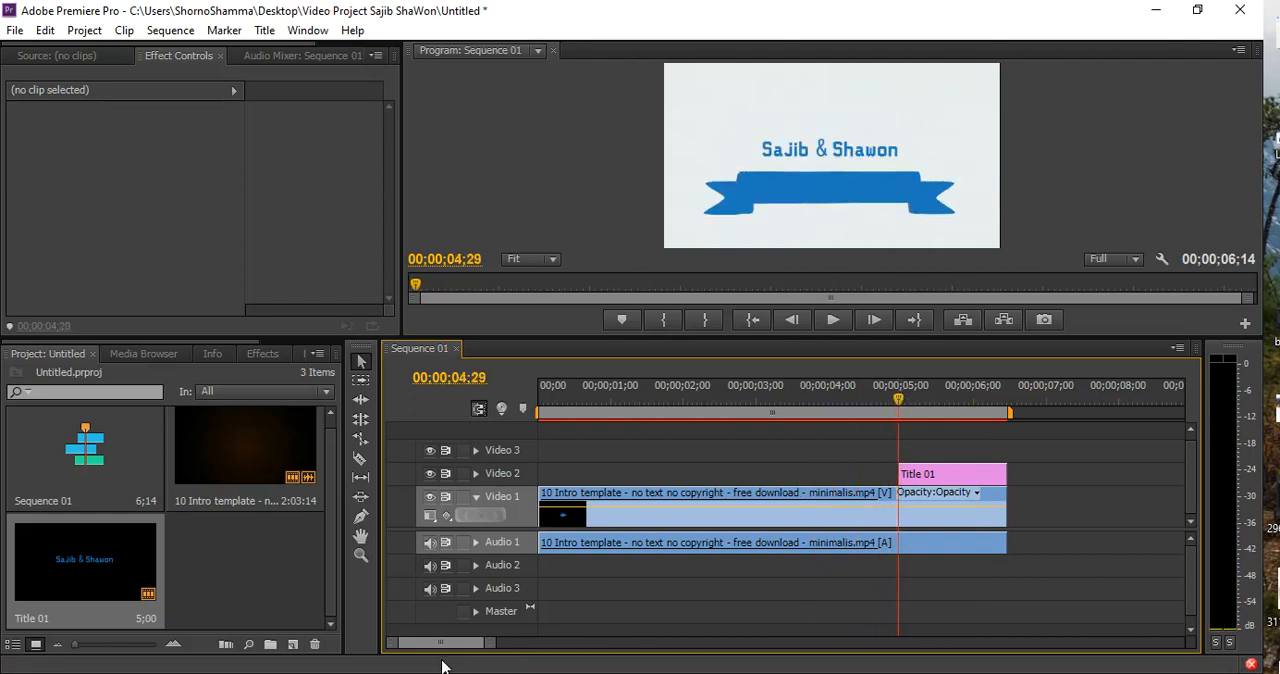
pyautogui.moveTo(487, 643); pyautogui.dragTo(452, 637)
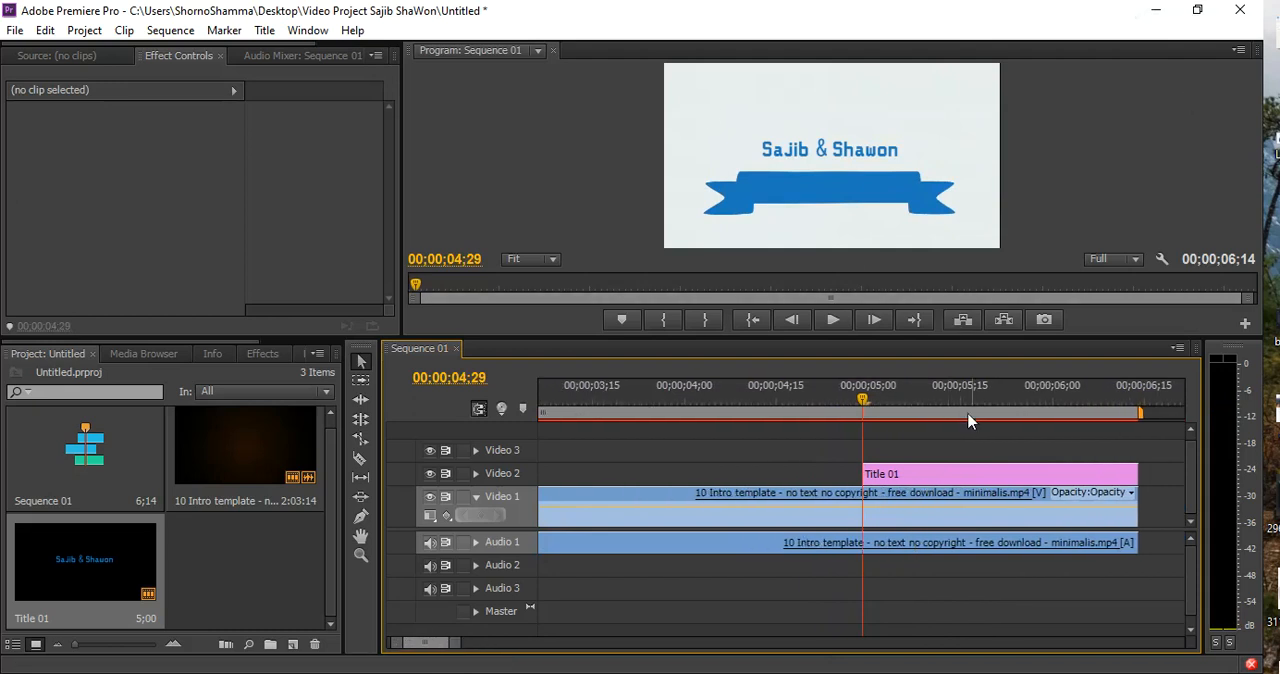
pyautogui.click(938, 472)
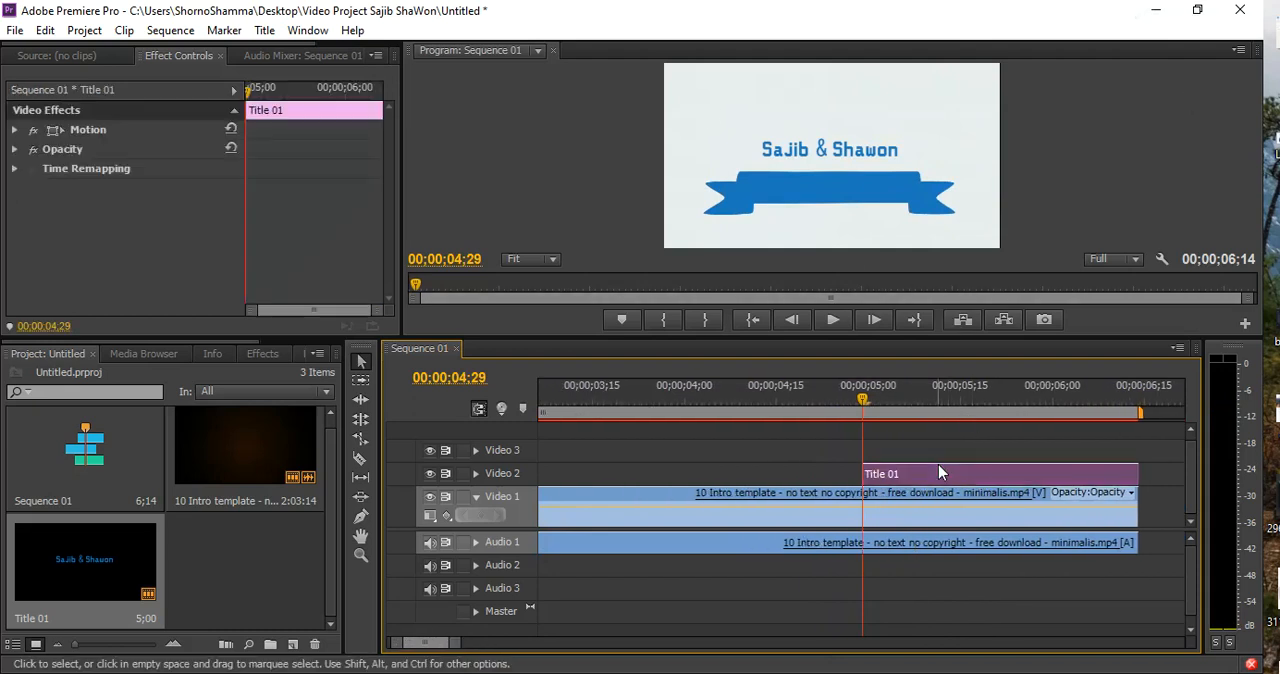
pyautogui.click(14, 131)
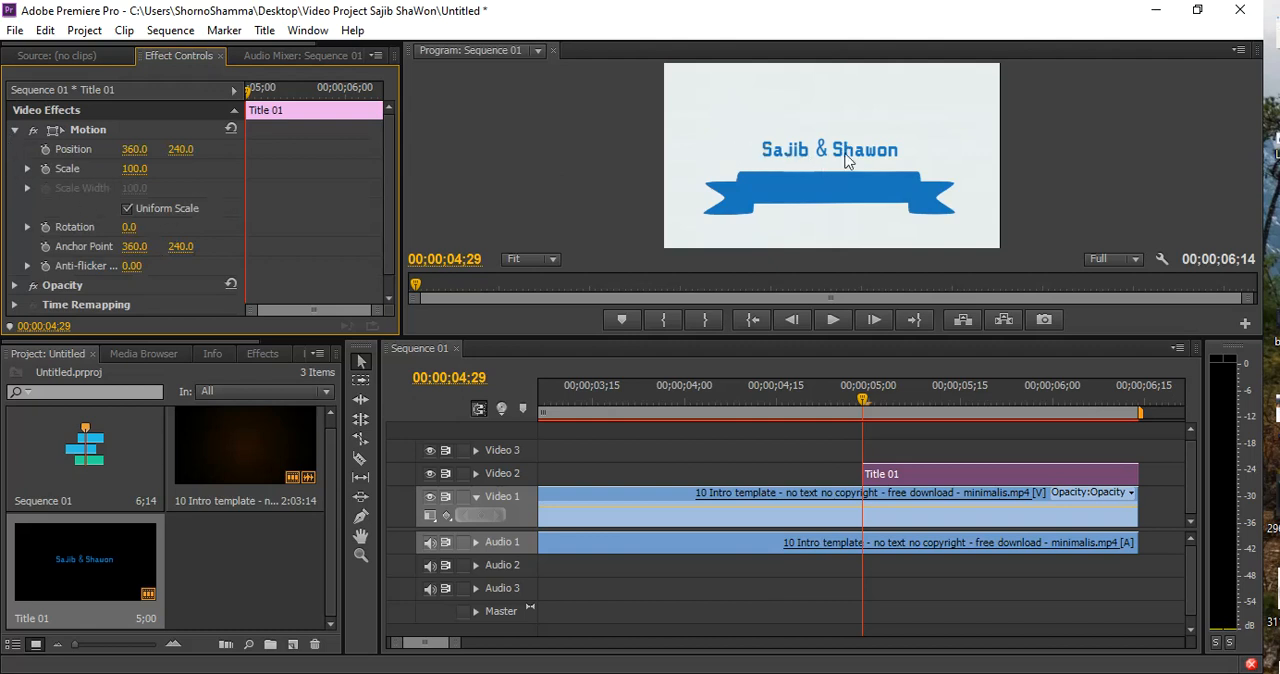
pyautogui.moveTo(134, 168); pyautogui.dragTo(60, 168)
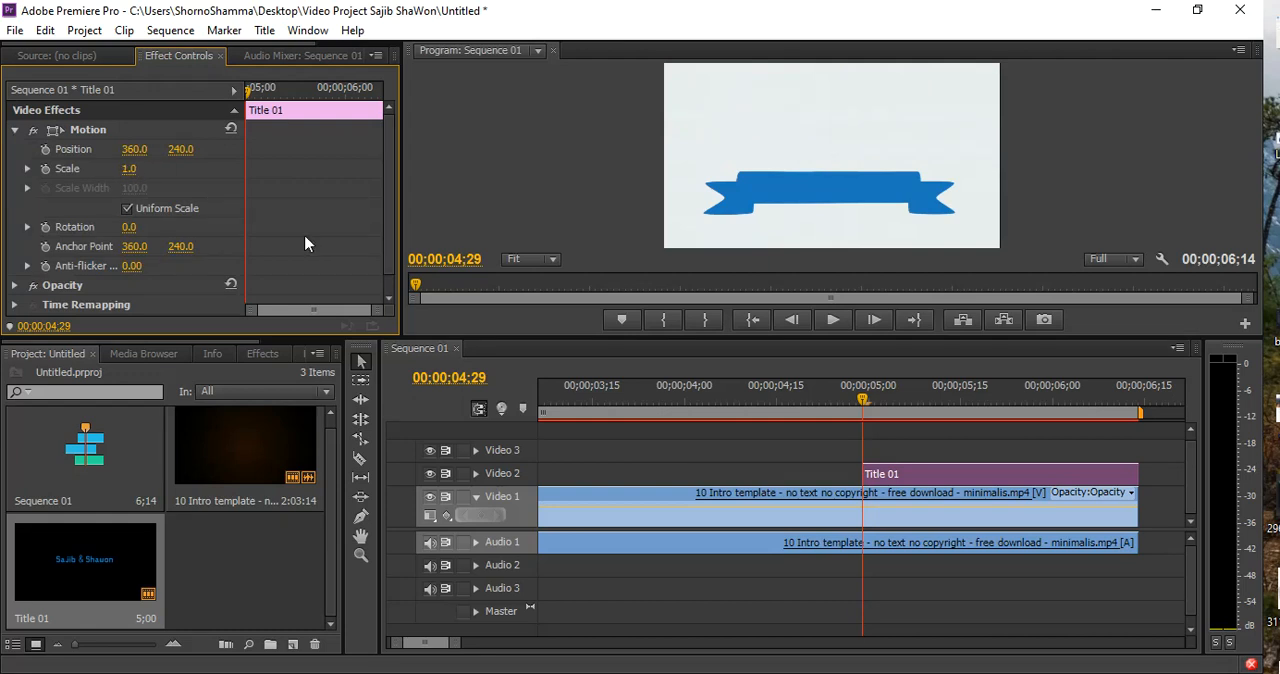
pyautogui.moveTo(868, 473); pyautogui.dragTo(785, 473)
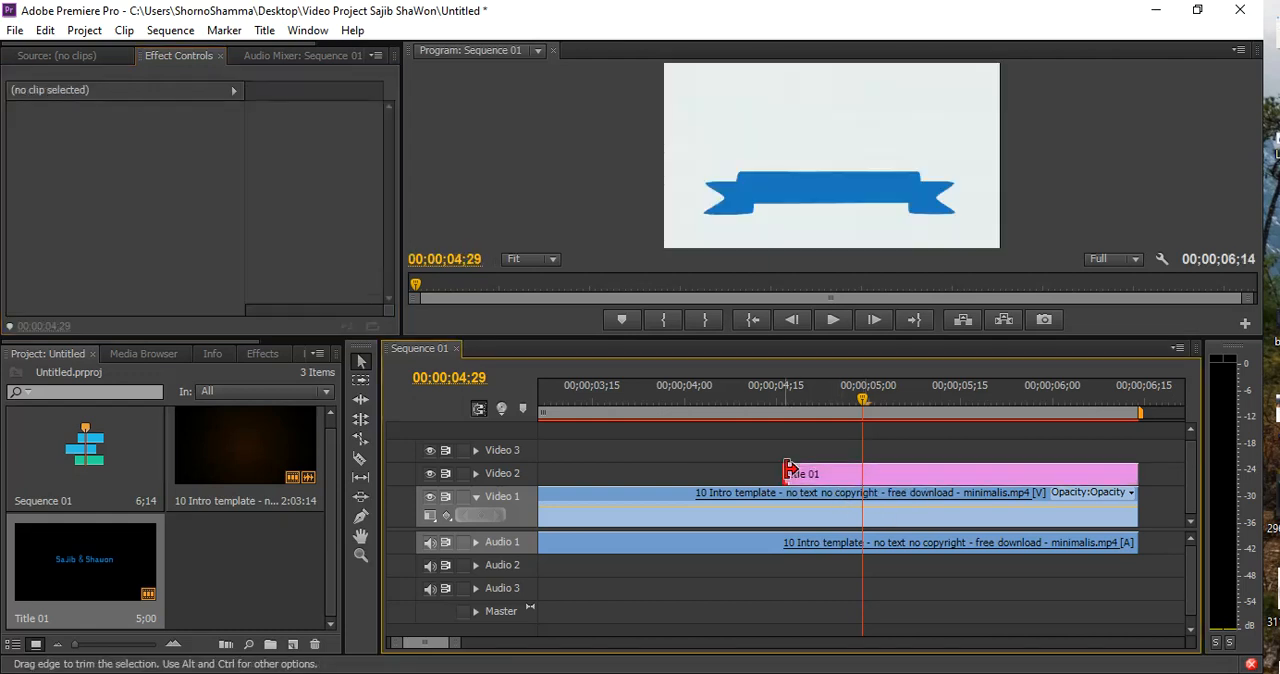
pyautogui.click(783, 400)
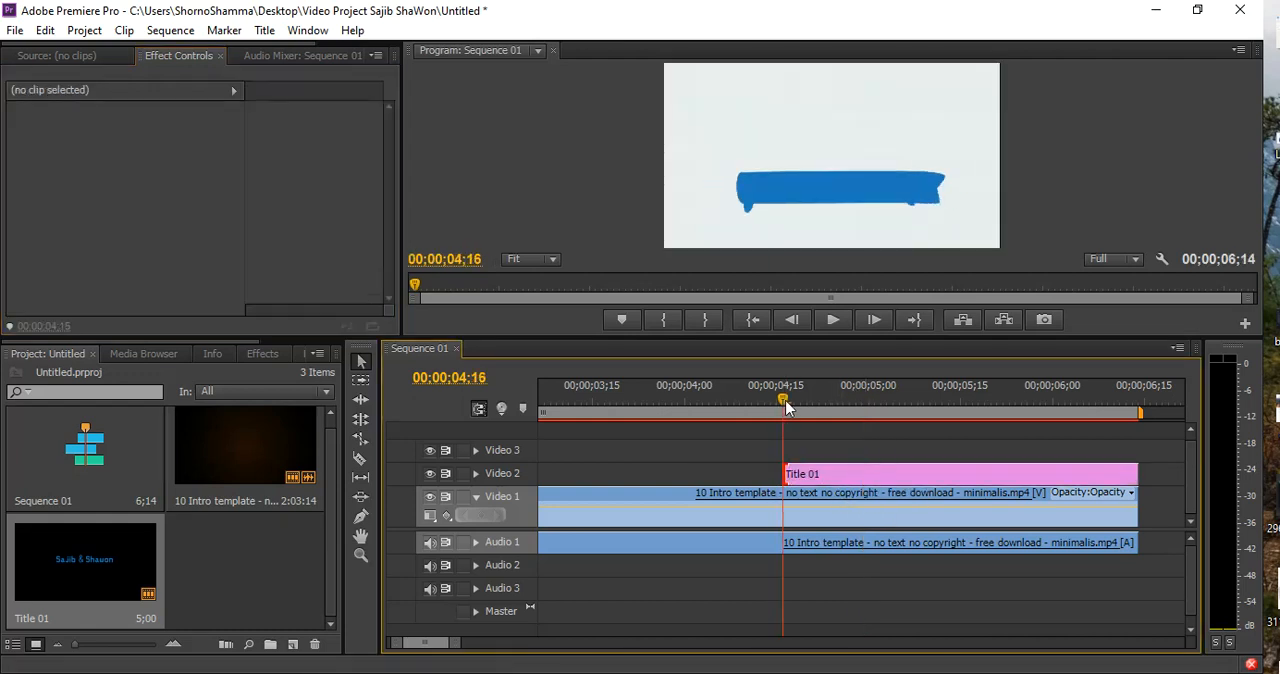
# Animate Title 01's Scale with keyframes from 1.0 at 00;00;04;16 to 117.0 at 00;00;05;05
pyautogui.click(820, 470)
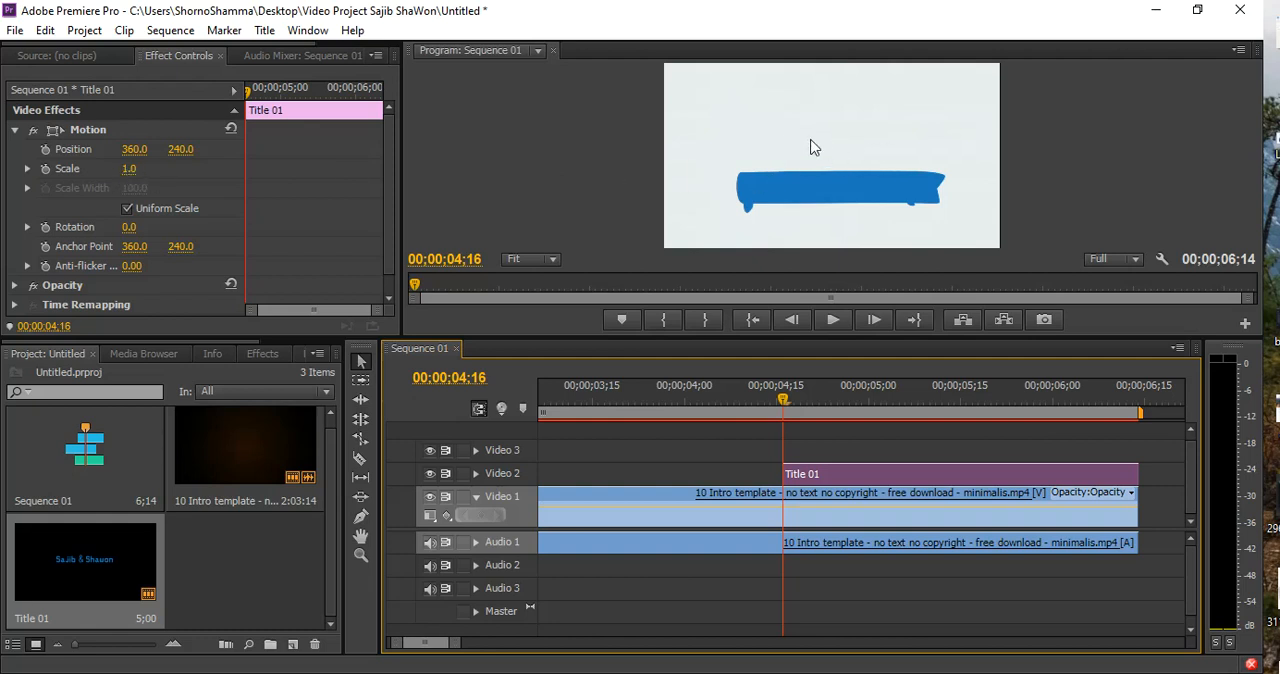
pyautogui.click(47, 173)
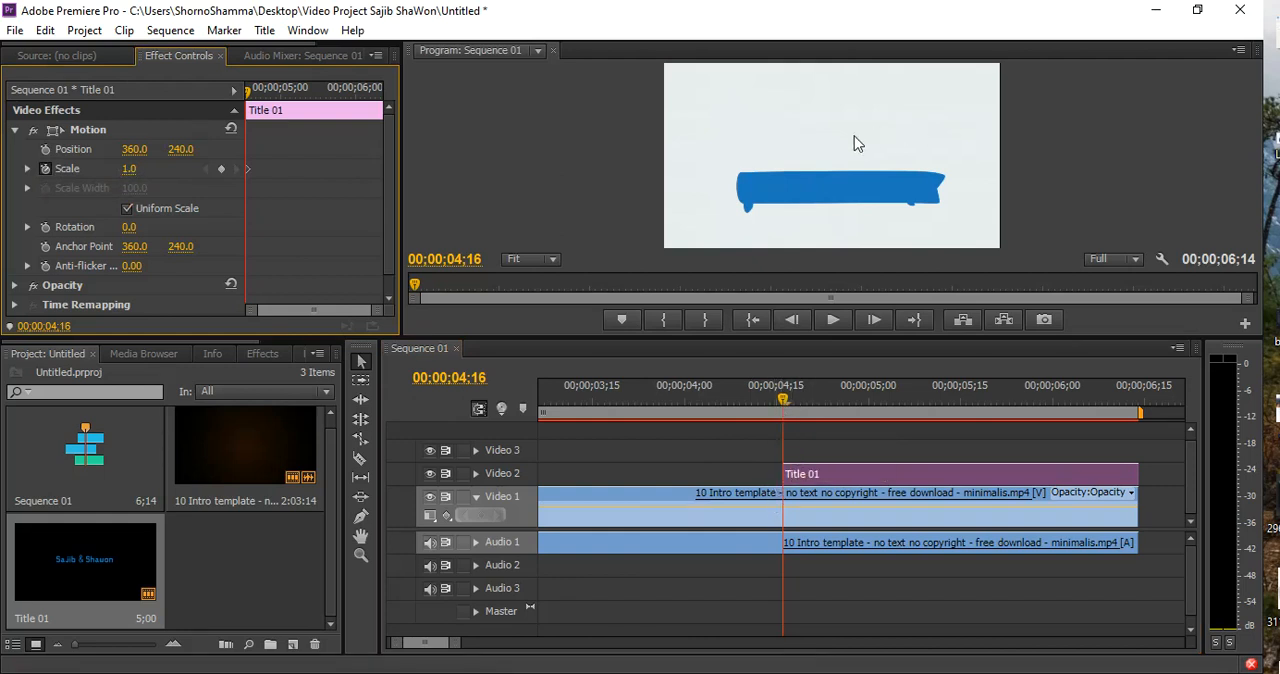
pyautogui.moveTo(889, 405); pyautogui.dragTo(897, 408)
pyautogui.click(129, 169)
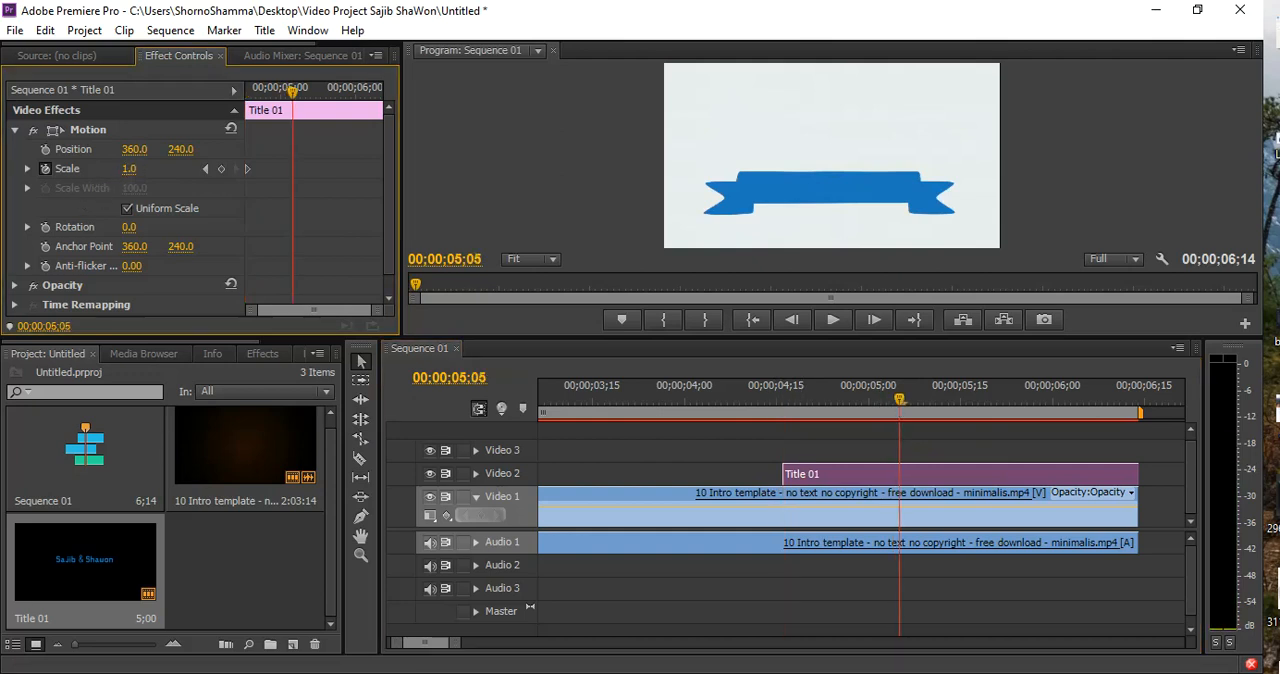
pyautogui.moveTo(133, 169); pyautogui.dragTo(222, 169)
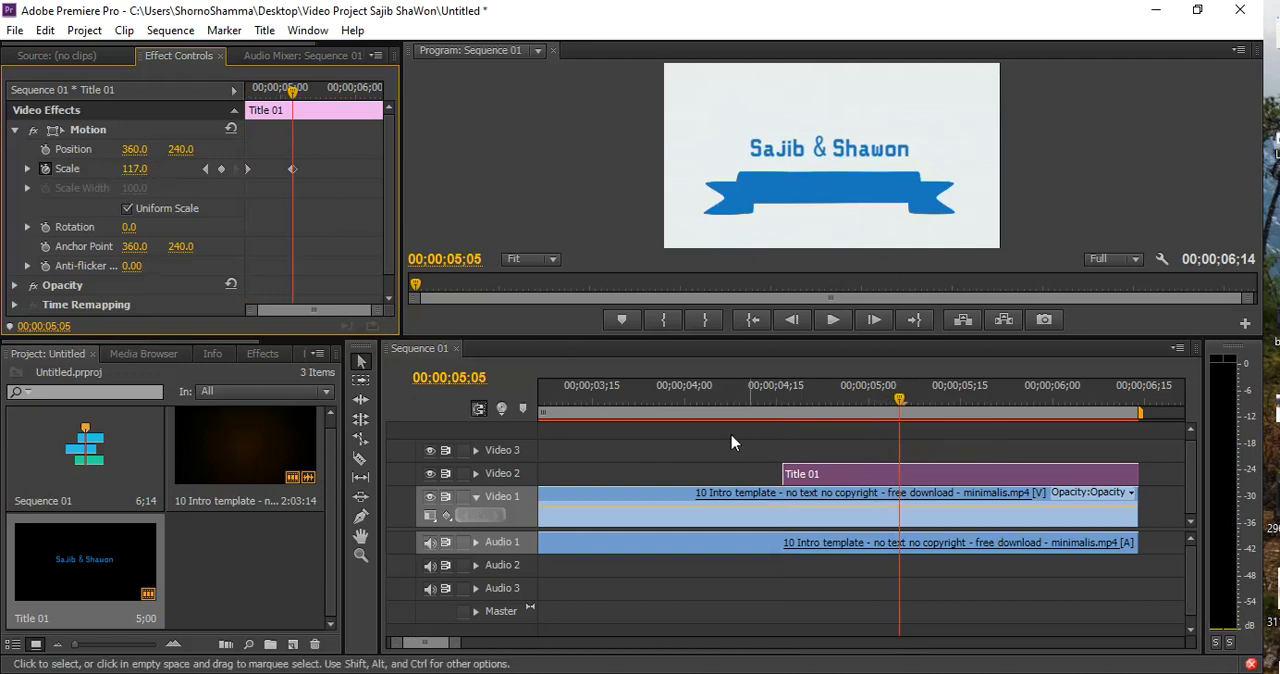
# Play back the title's scale-up animation from just before Title 01 begins
pyautogui.click(669, 407)
pyautogui.press('space')
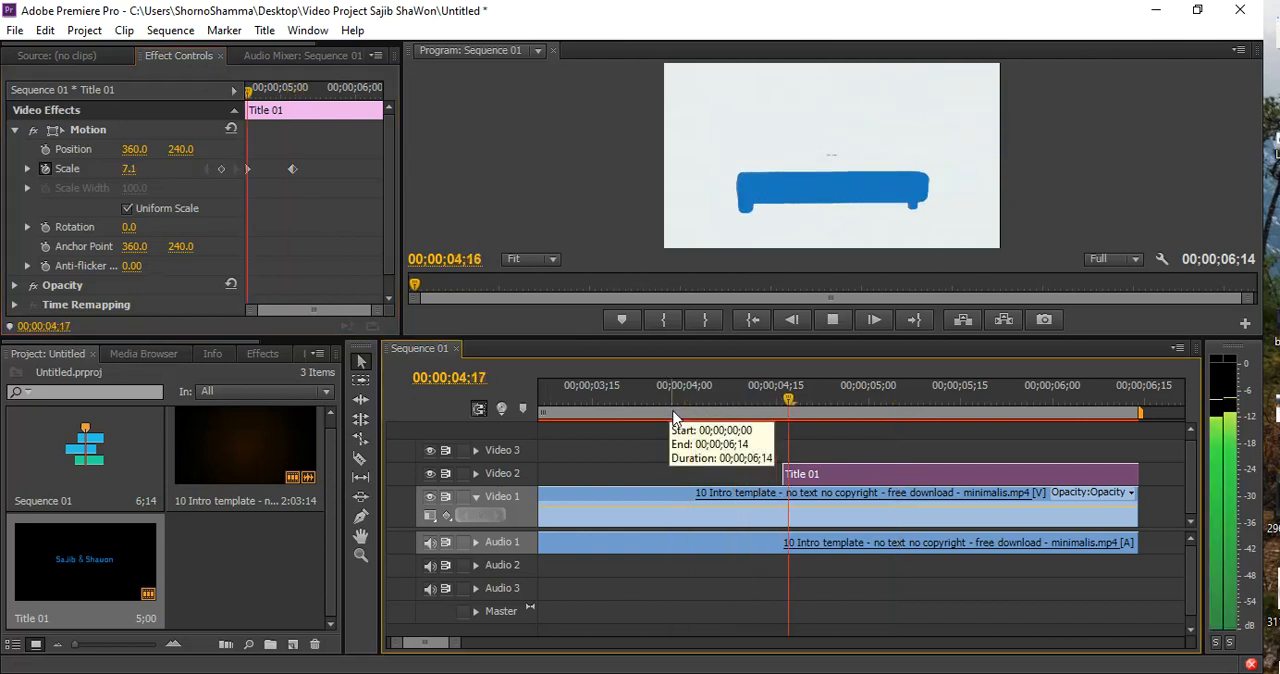
pyautogui.press('space')
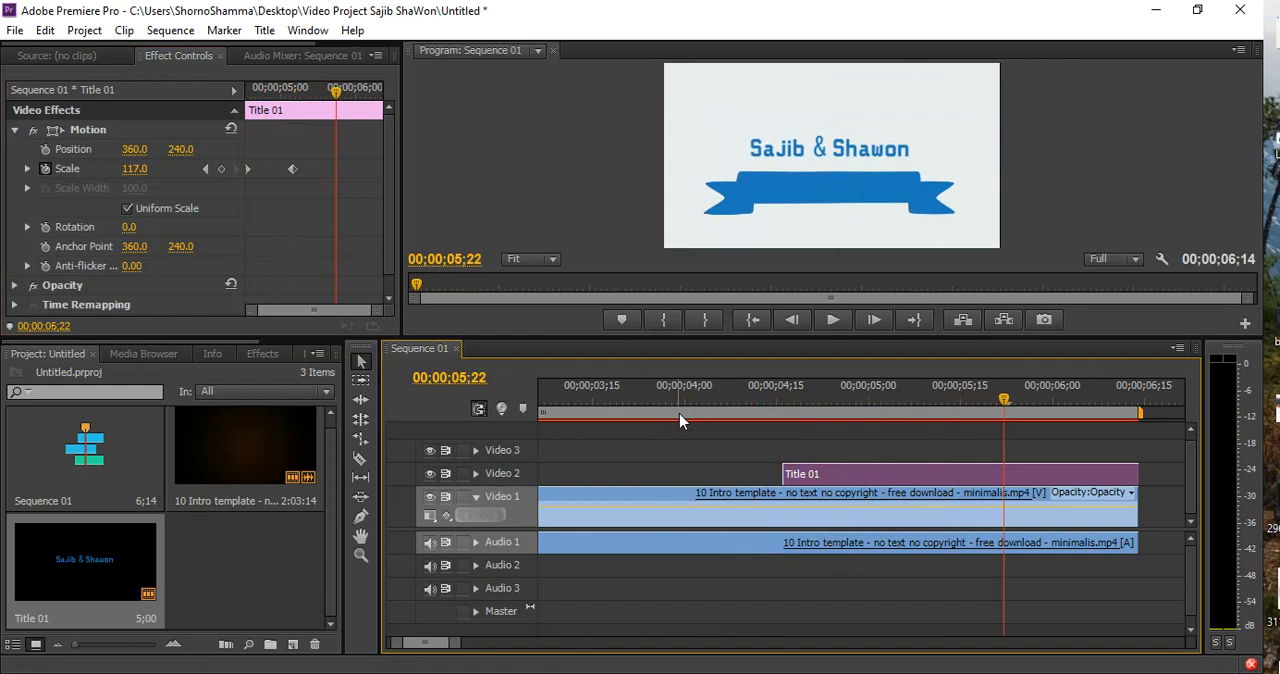
pyautogui.moveTo(771, 402)
pyautogui.mouseDown()
pyautogui.moveTo(935, 403)
pyautogui.moveTo(757, 400)
pyautogui.moveTo(765, 410)
pyautogui.mouseUp()
pyautogui.press('space')
pyautogui.press('space')
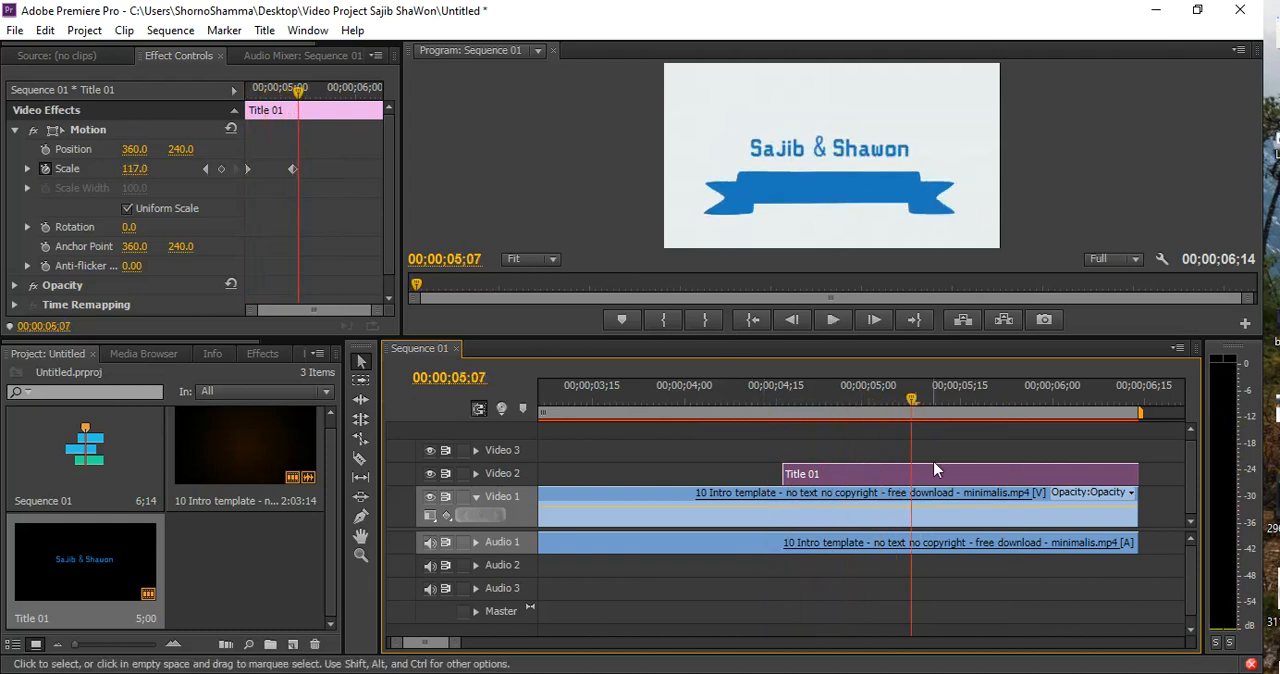
# Add a Position keyframe to Title 01 at 00;00;05;07 and set the vertical position to -397.0 at 00;00;05;28
pyautogui.click(44, 149)
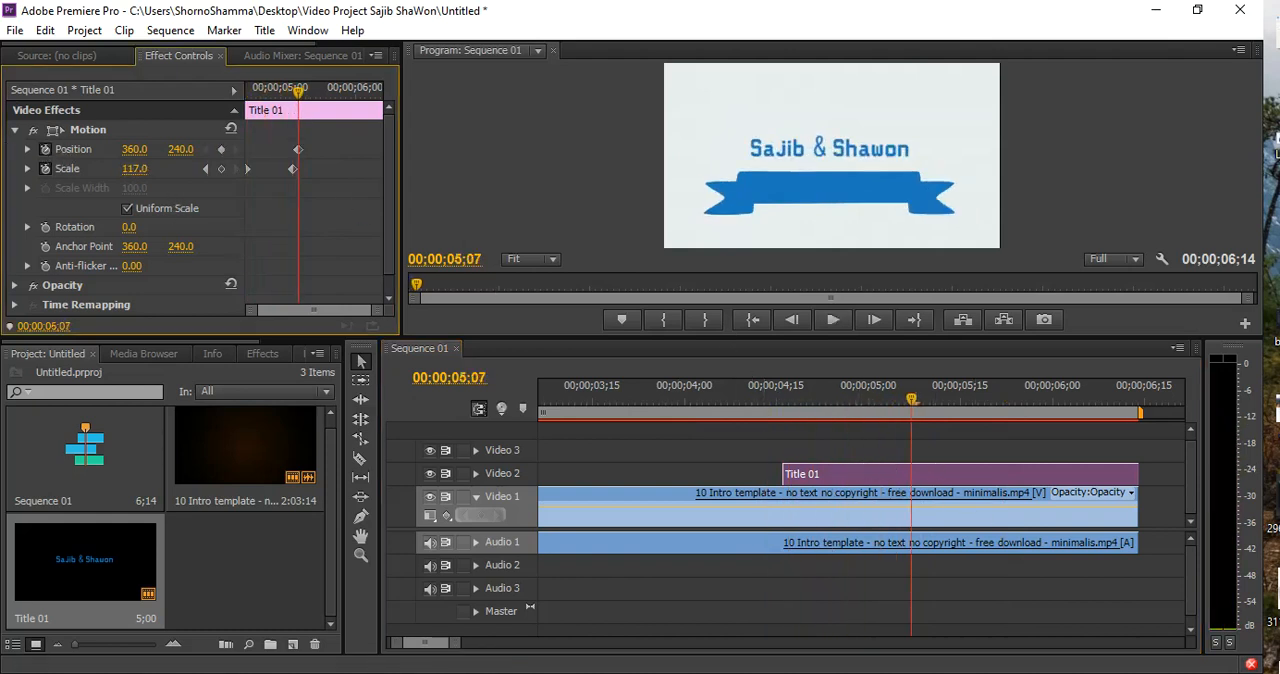
pyautogui.click(1033, 400)
pyautogui.moveTo(1035, 400); pyautogui.dragTo(1041, 400)
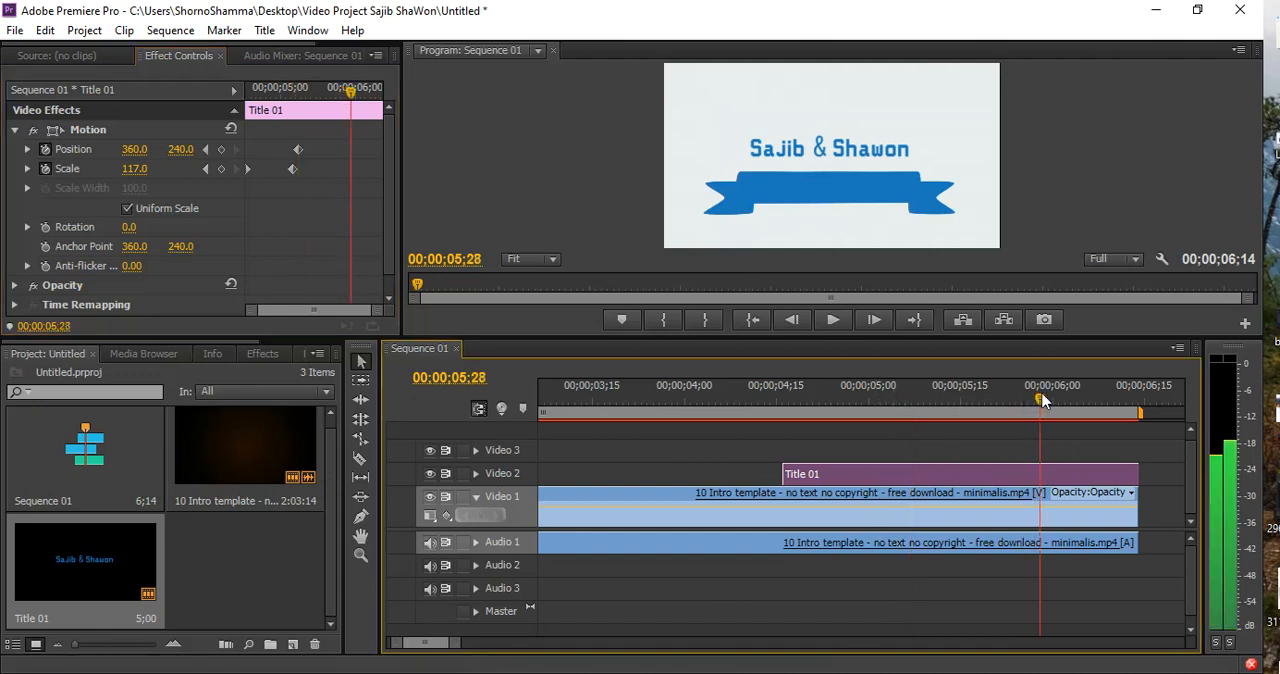
pyautogui.moveTo(180, 150); pyautogui.dragTo(60, 150)
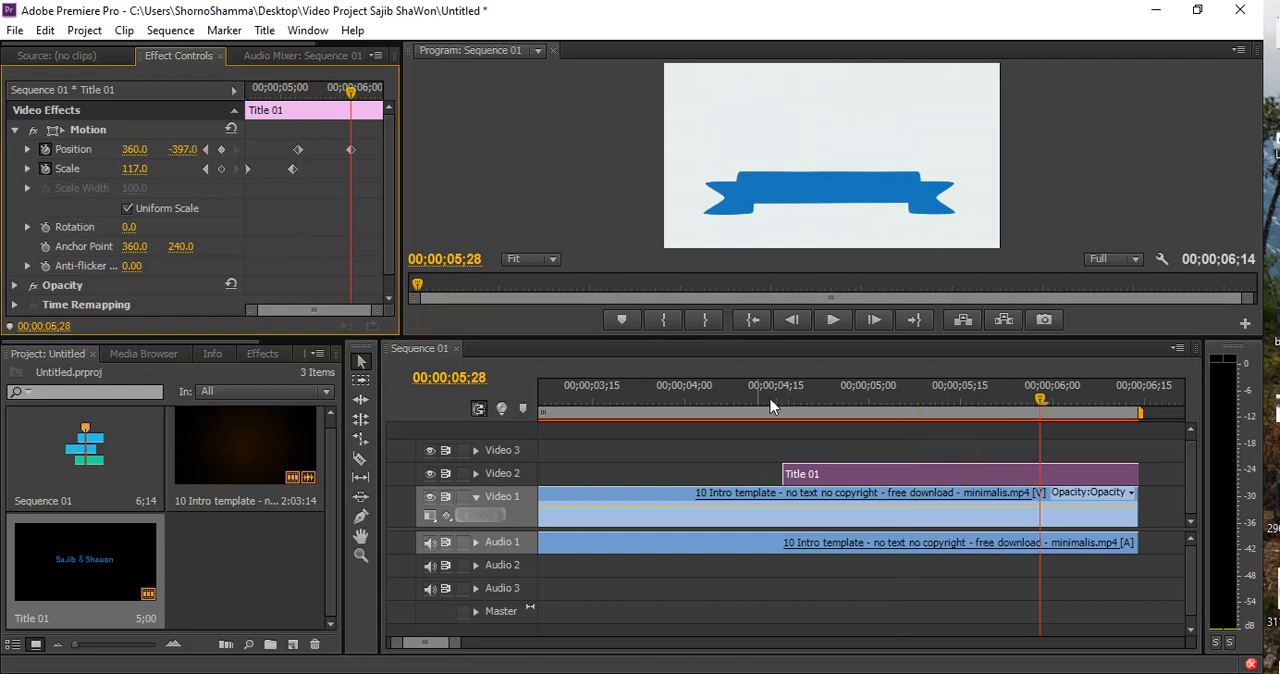
# Play through the sequence and scrub over Title 01 to examine how the title moves upward out of frame
pyautogui.click(679, 397)
pyautogui.press('space')
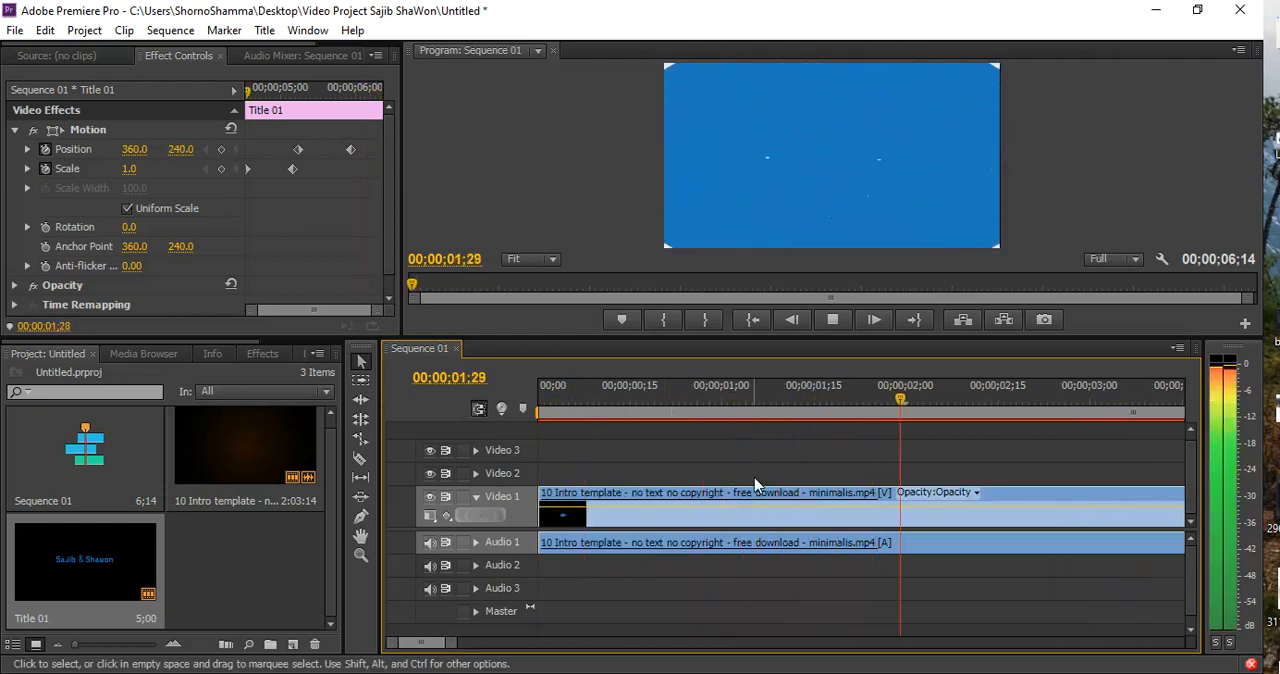
pyautogui.press('space')
pyautogui.moveTo(450, 647); pyautogui.dragTo(509, 658)
pyautogui.press('space')
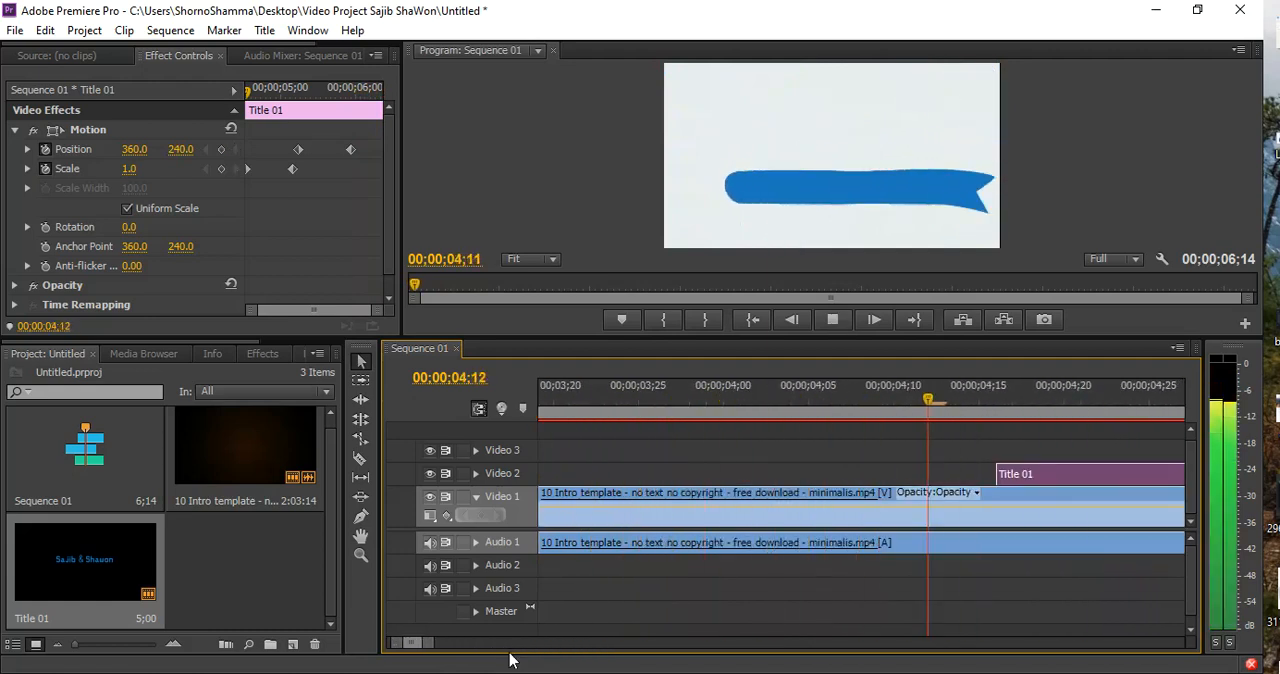
pyautogui.press('space')
pyautogui.moveTo(436, 652); pyautogui.dragTo(686, 639)
pyautogui.press('space')
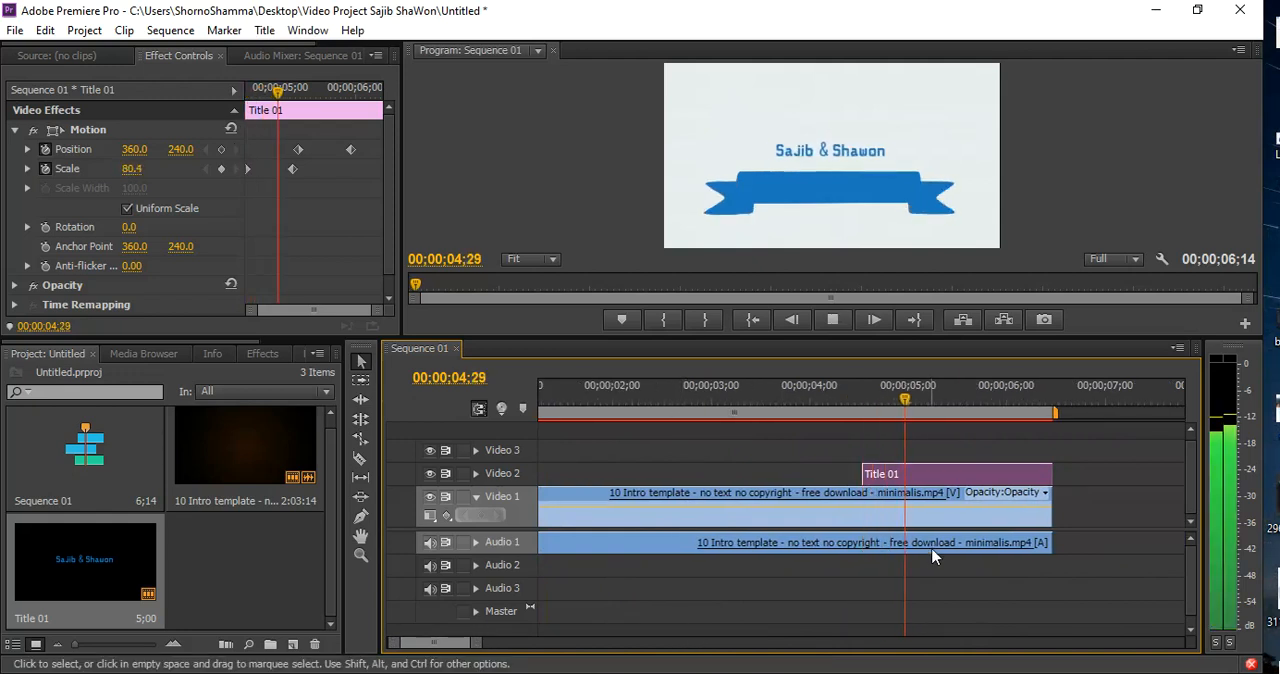
pyautogui.press('space')
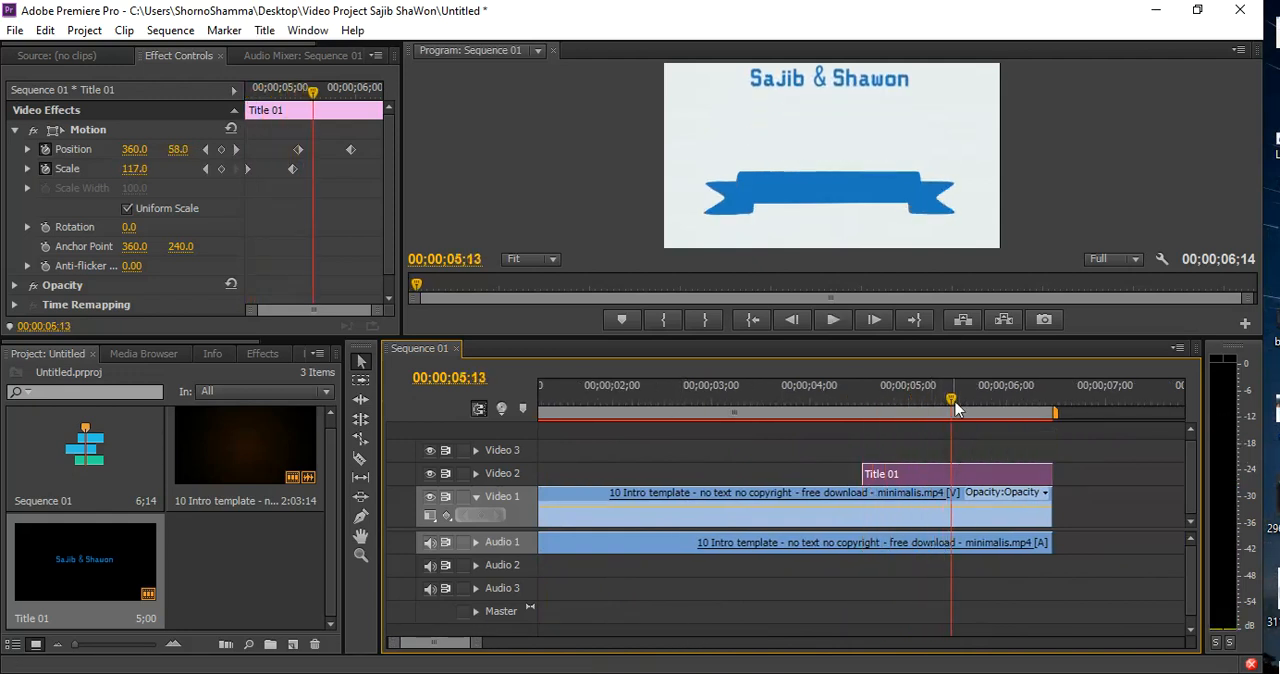
pyautogui.moveTo(953, 395); pyautogui.dragTo(972, 399)
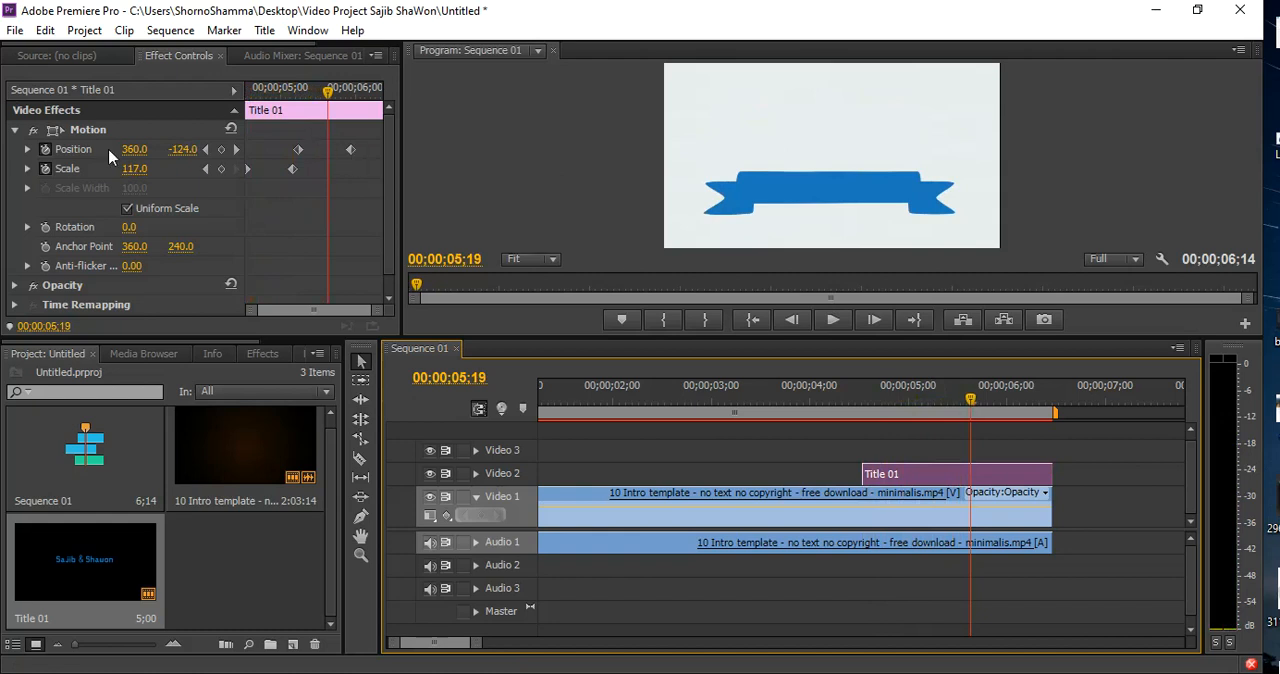
# Undo the title's upward move and remove all of Title 01's Position keyframes
pyautogui.click(45, 149)
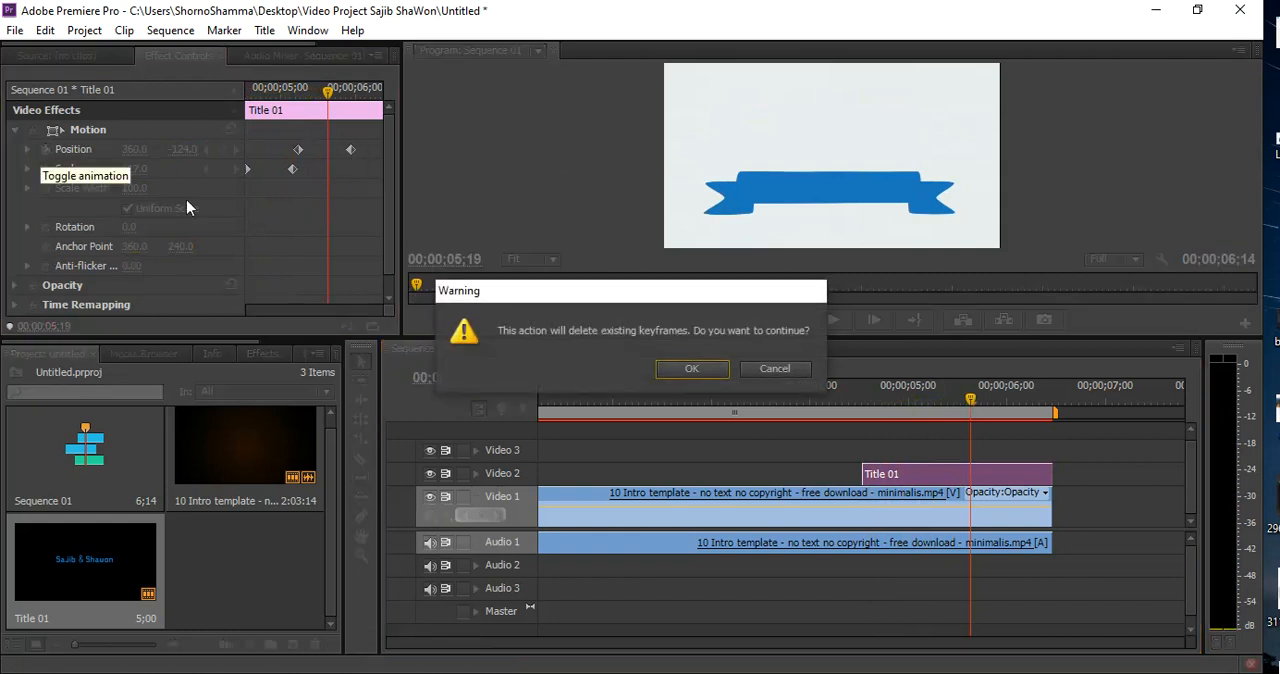
pyautogui.click(718, 368)
pyautogui.moveTo(850, 410); pyautogui.dragTo(963, 412)
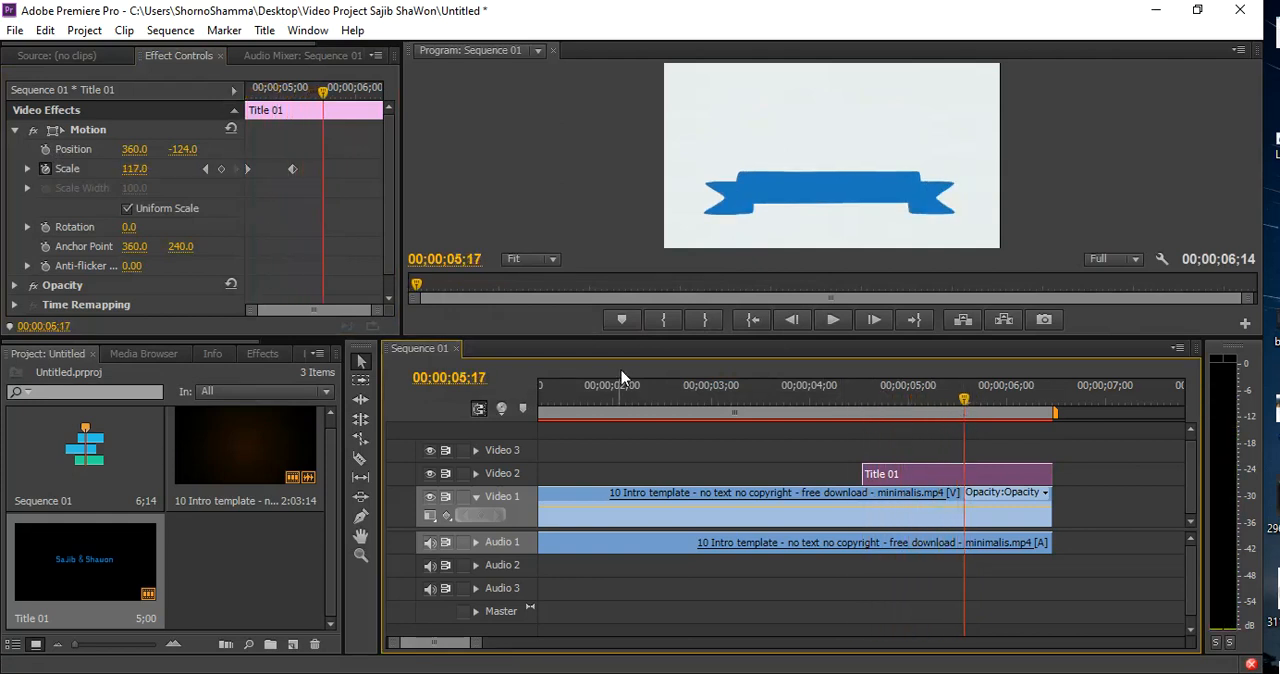
pyautogui.hotkey('ctrl', 'z')
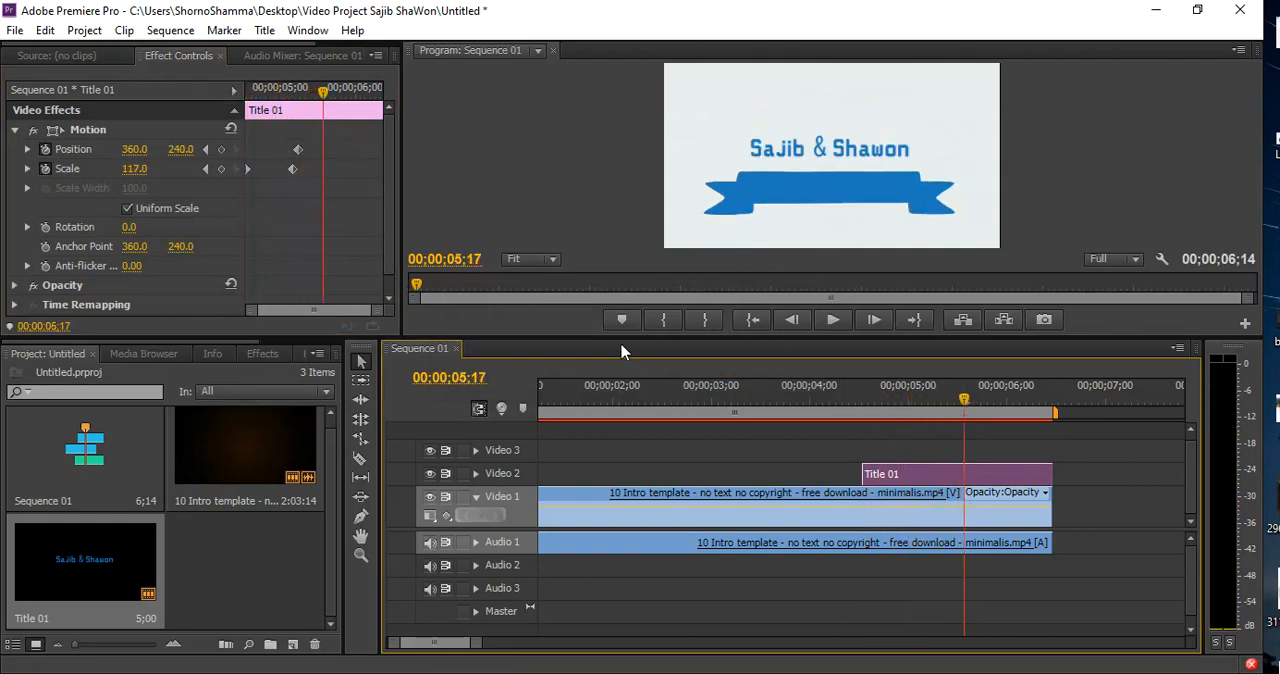
pyautogui.moveTo(850, 410); pyautogui.dragTo(936, 430)
pyautogui.click(46, 168)
pyautogui.click(689, 369)
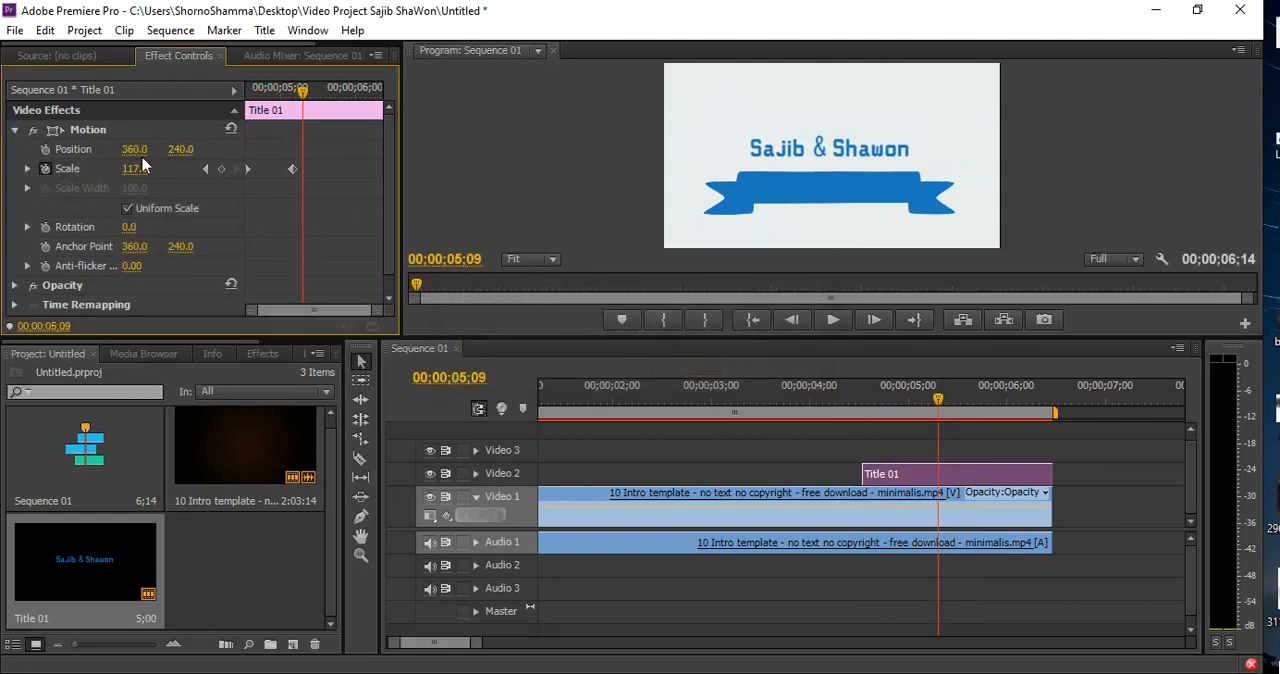
# Keyframe Title 01's vertical position from 240.0 at 00;00;05;09 up to 62.0 and back down to 234.0 at 00;00;06;13, and play it back
pyautogui.click(45, 150)
pyautogui.moveTo(928, 392); pyautogui.dragTo(988, 402)
pyautogui.moveTo(184, 150); pyautogui.dragTo(10, 150)
pyautogui.moveTo(986, 400); pyautogui.dragTo(1052, 400)
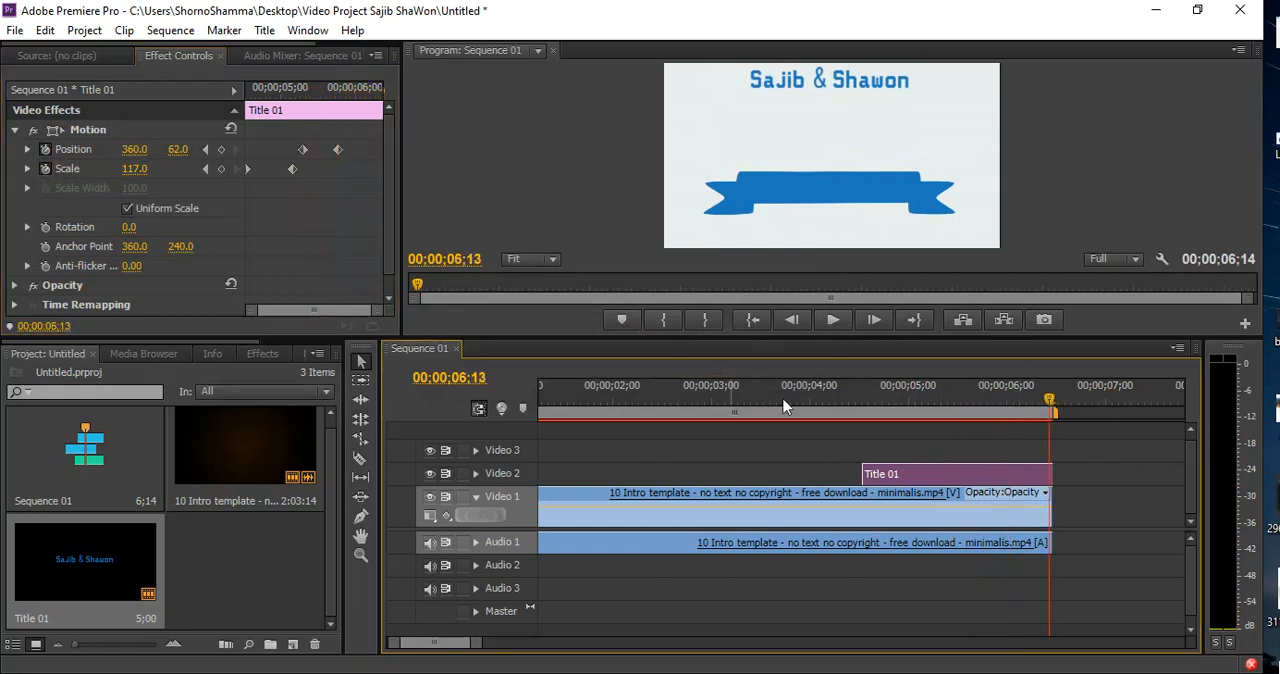
pyautogui.moveTo(183, 150); pyautogui.dragTo(355, 150)
pyautogui.click(810, 397)
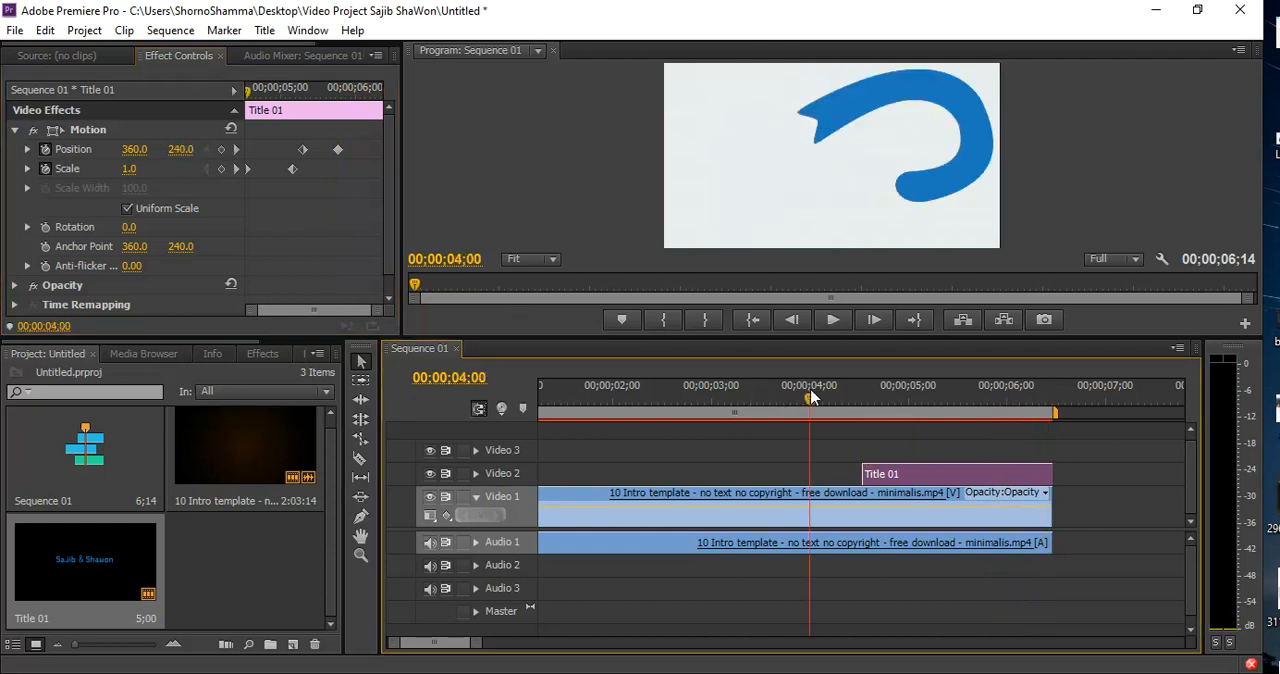
pyautogui.press('space')
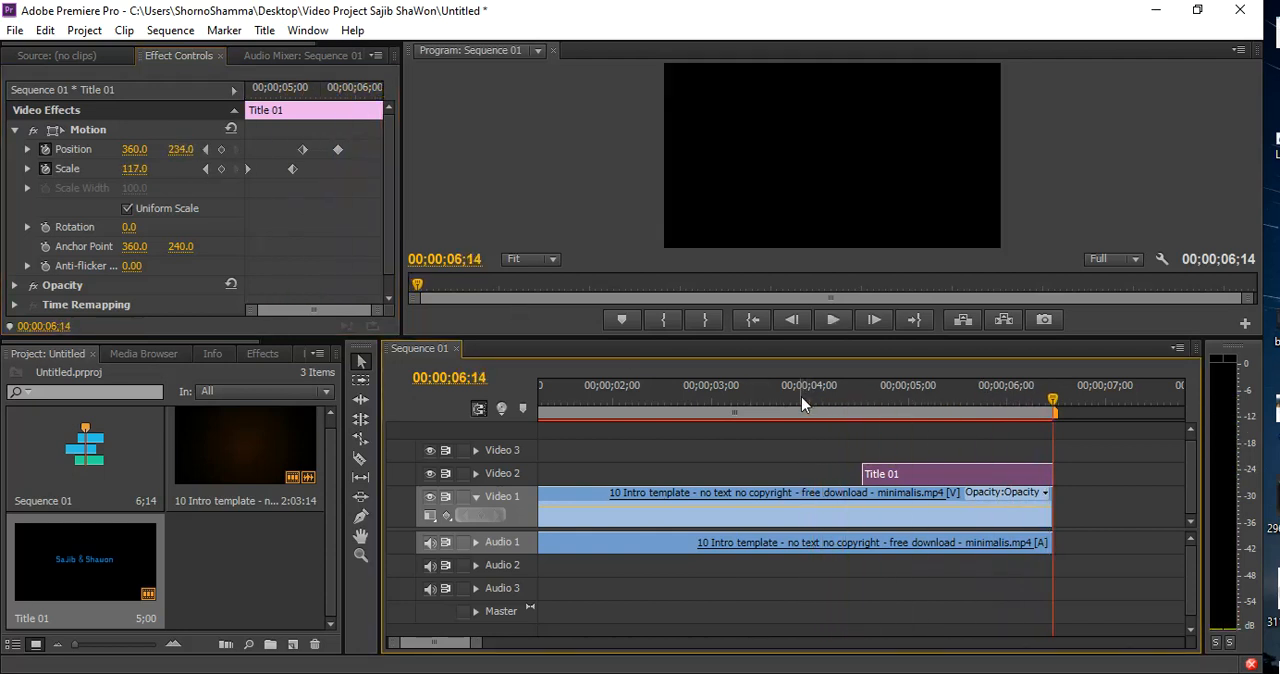
# Play through the sequence to review the title animation and return the playhead to the start
pyautogui.press('space')
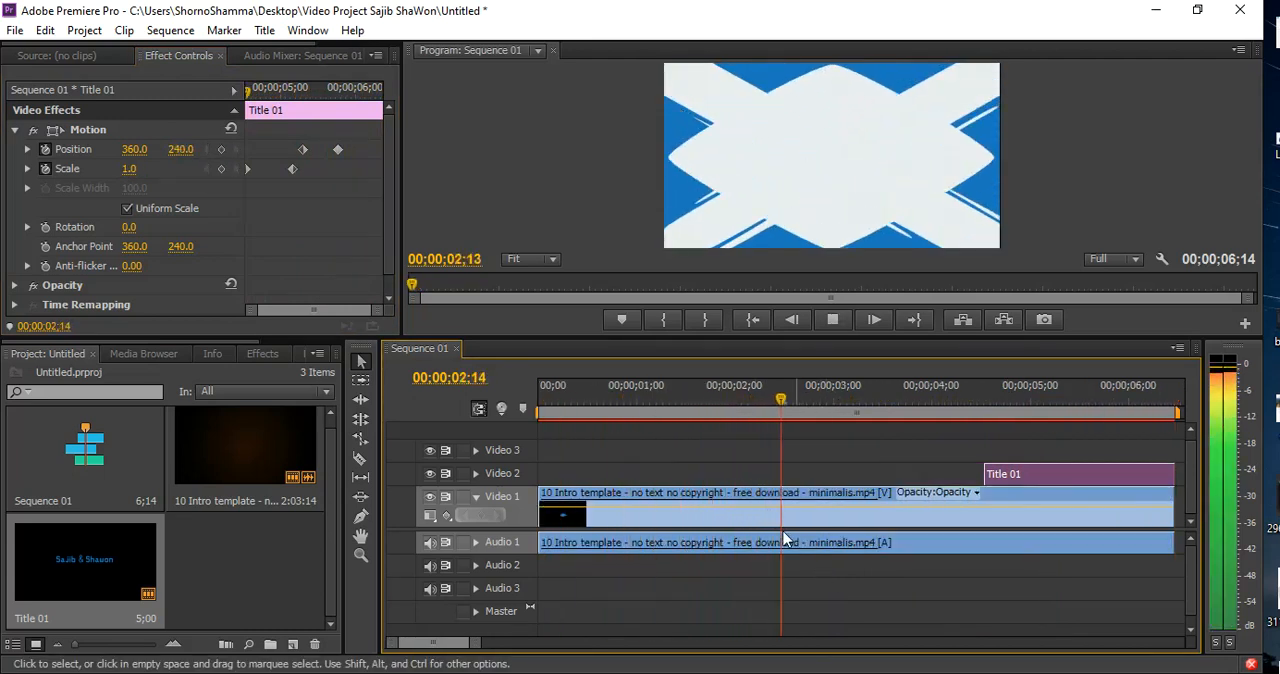
pyautogui.press('space')
pyautogui.moveTo(480, 641); pyautogui.dragTo(568, 640)
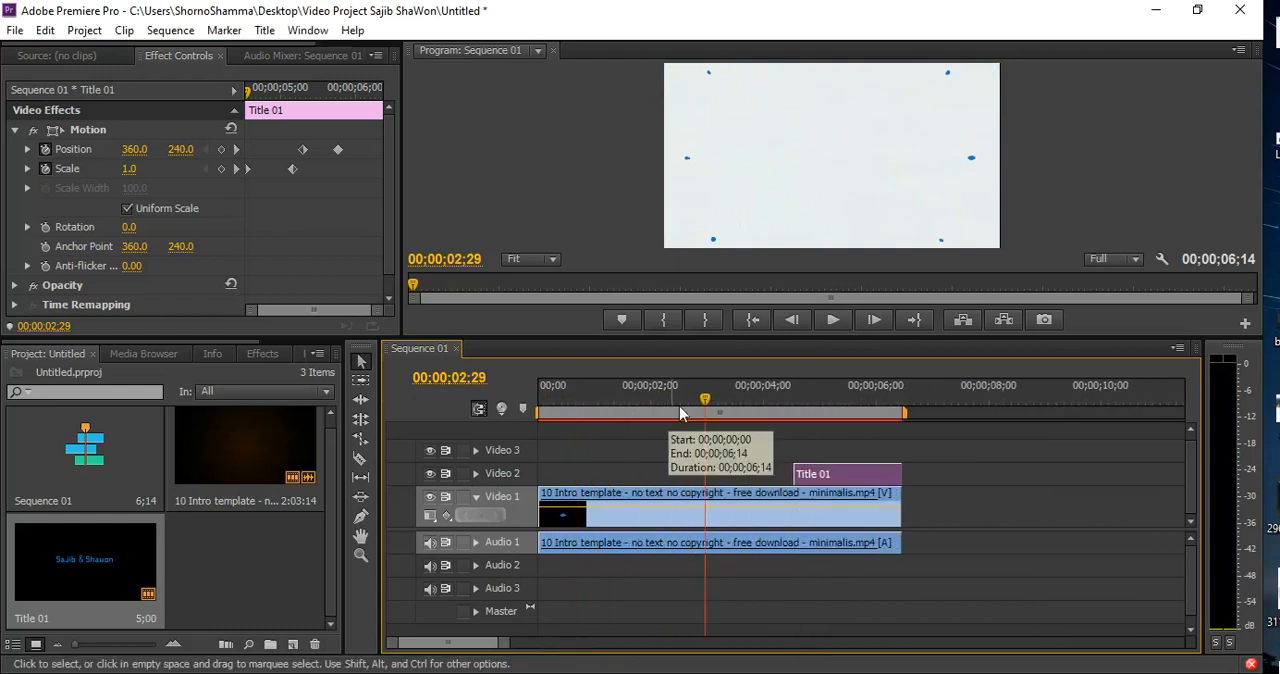
pyautogui.moveTo(708, 399); pyautogui.dragTo(543, 399)
pyautogui.press('space')
pyautogui.click(543, 396)
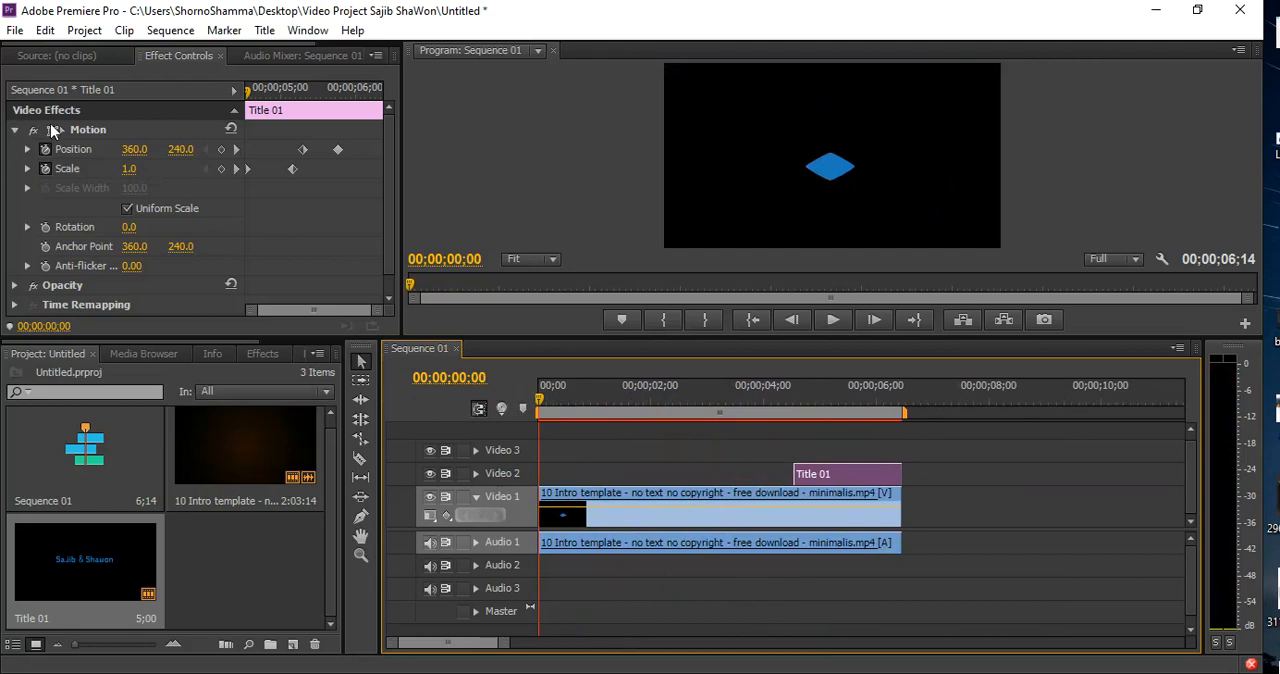
# Import Logo.png into the project and place it on Video 3 at the start of the sequence
pyautogui.moveTo(1027, 12); pyautogui.dragTo(672, 72)
pyautogui.moveTo(1160, 230); pyautogui.dragTo(357, 482)
pyautogui.click(848, 70)
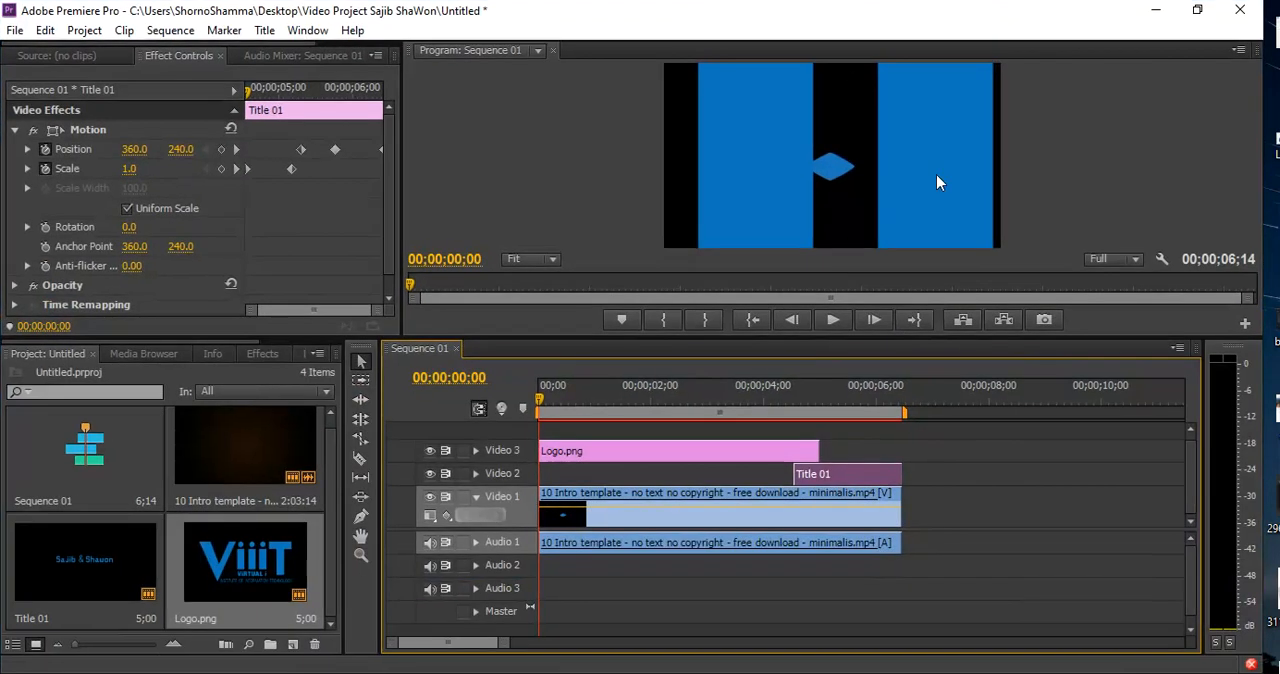
# Set Logo.png's scale to 6.0 and its position to 119.0, 80.0
pyautogui.click(620, 446)
pyautogui.click(15, 130)
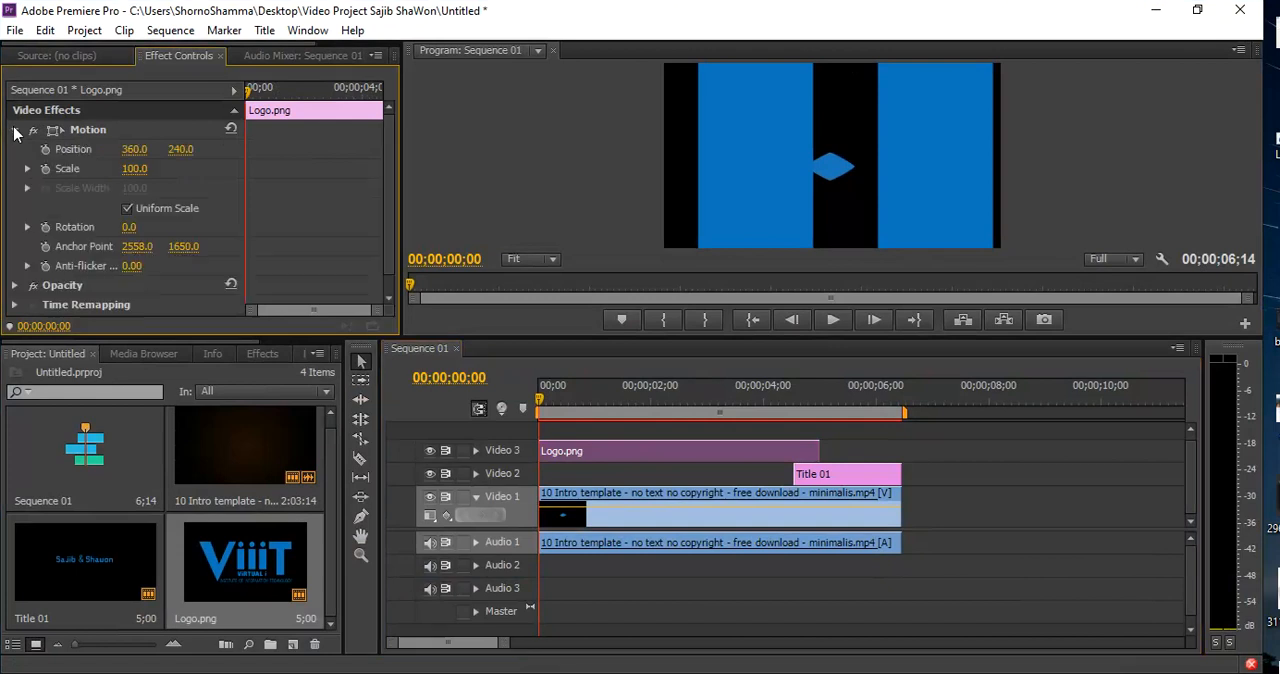
pyautogui.moveTo(131, 169); pyautogui.dragTo(44, 169)
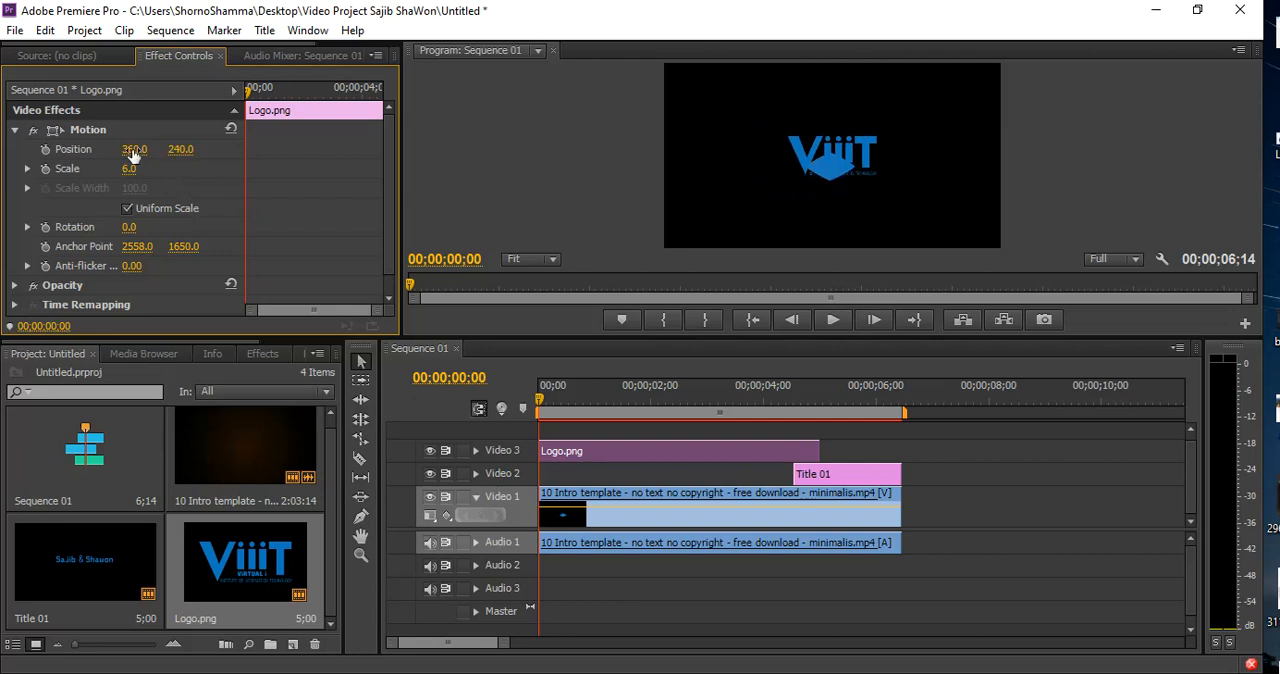
pyautogui.moveTo(134, 149); pyautogui.dragTo(54, 149)
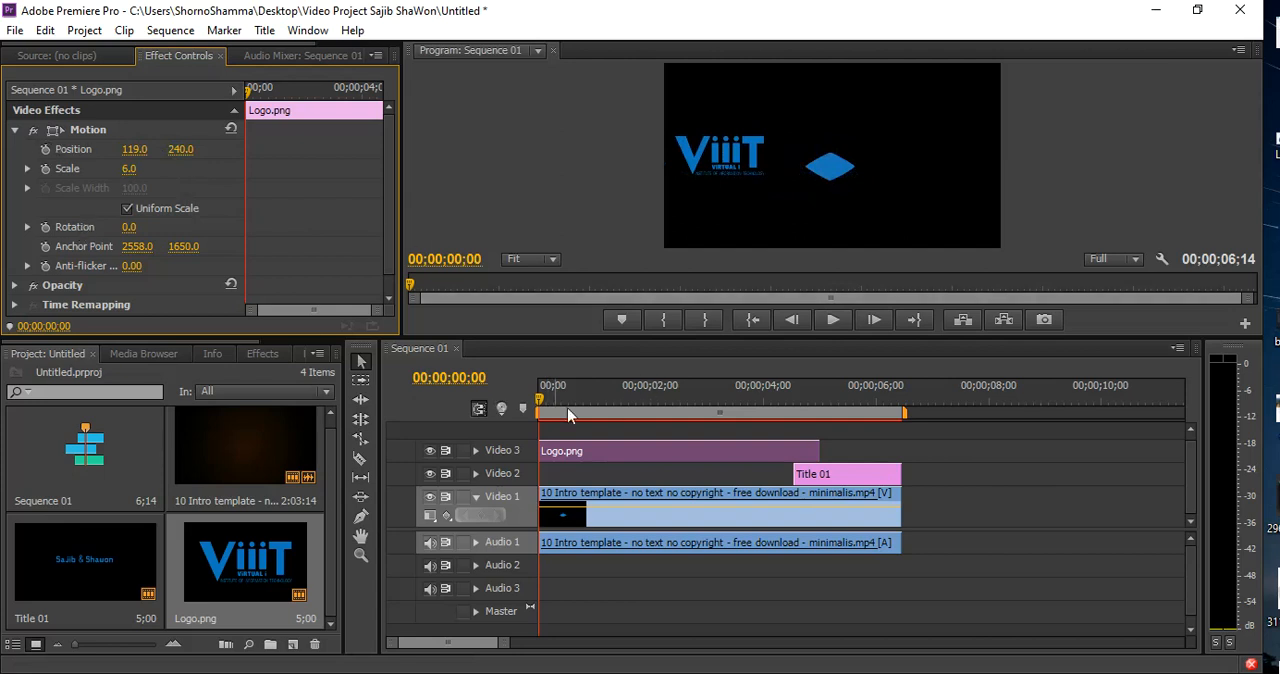
pyautogui.moveTo(180, 149); pyautogui.dragTo(140, 149)
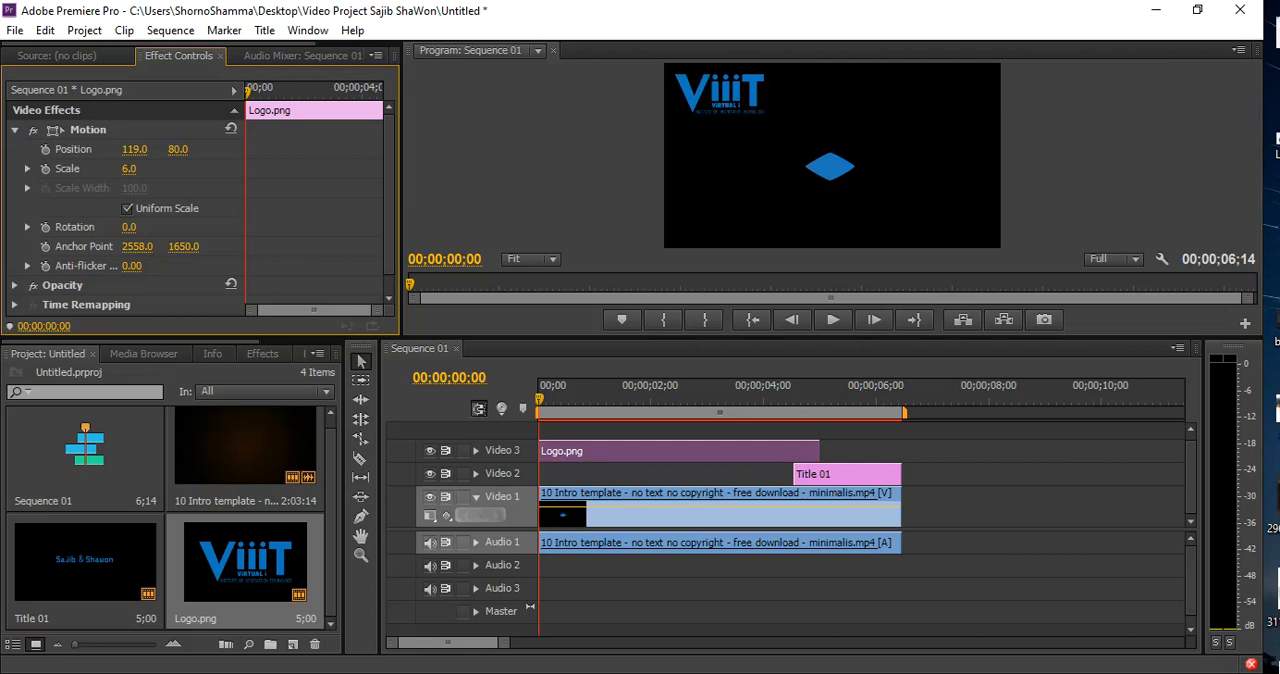
# Keyframe Logo.png's position and scale at 00;00;00;00, with positions 579.0, 80.0 at 00;00;02;29 and 579.0, 403.0 at 00;00;04;00
pyautogui.click(45, 149)
pyautogui.moveTo(507, 642); pyautogui.dragTo(487, 643)
pyautogui.moveTo(540, 400); pyautogui.dragTo(803, 398)
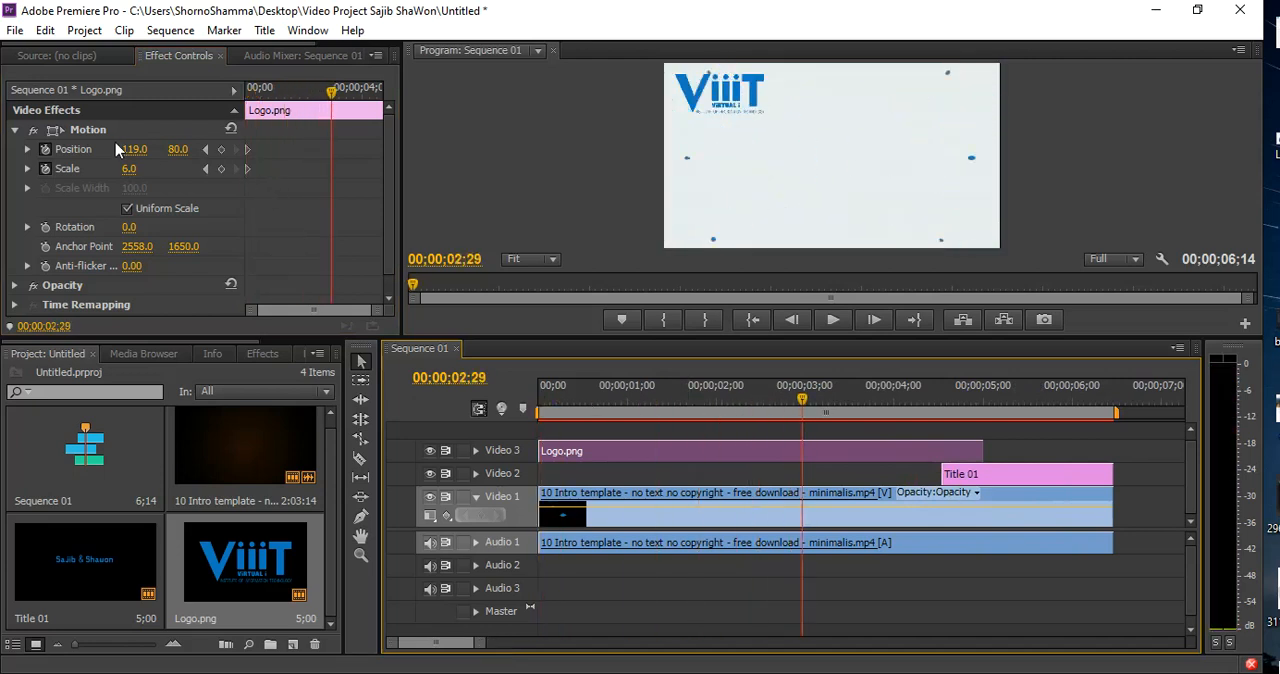
pyautogui.moveTo(128, 152); pyautogui.dragTo(598, 152)
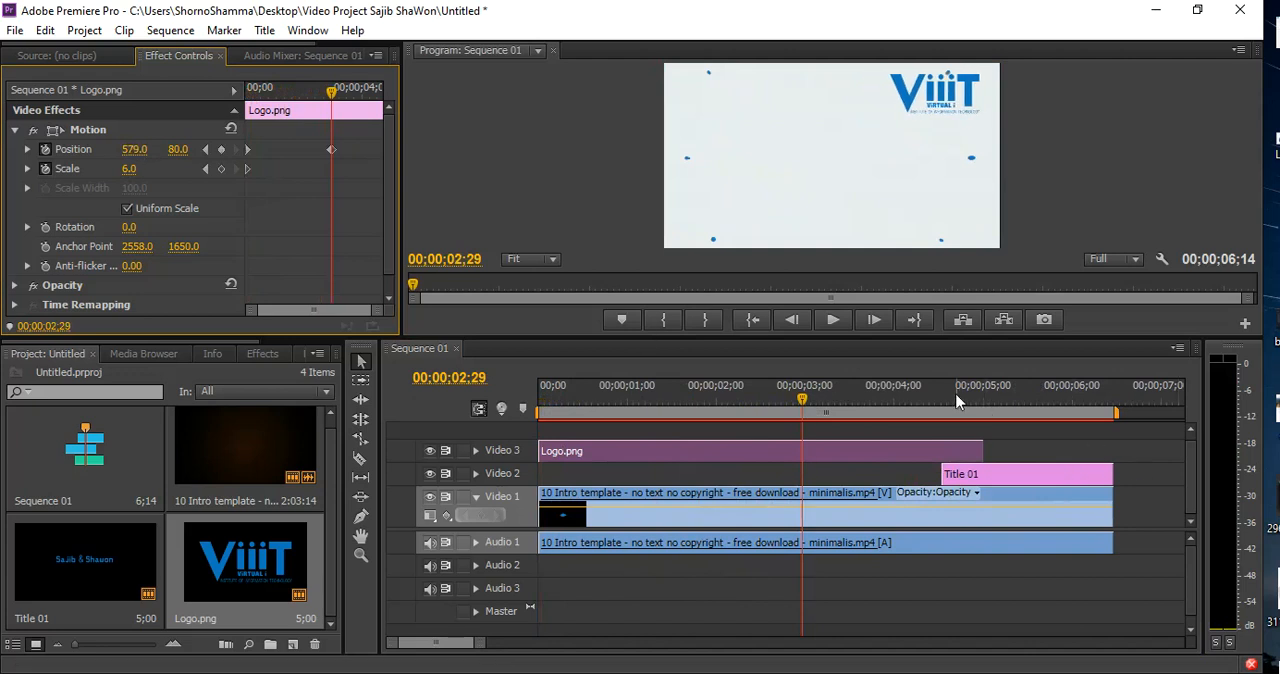
pyautogui.click(895, 405)
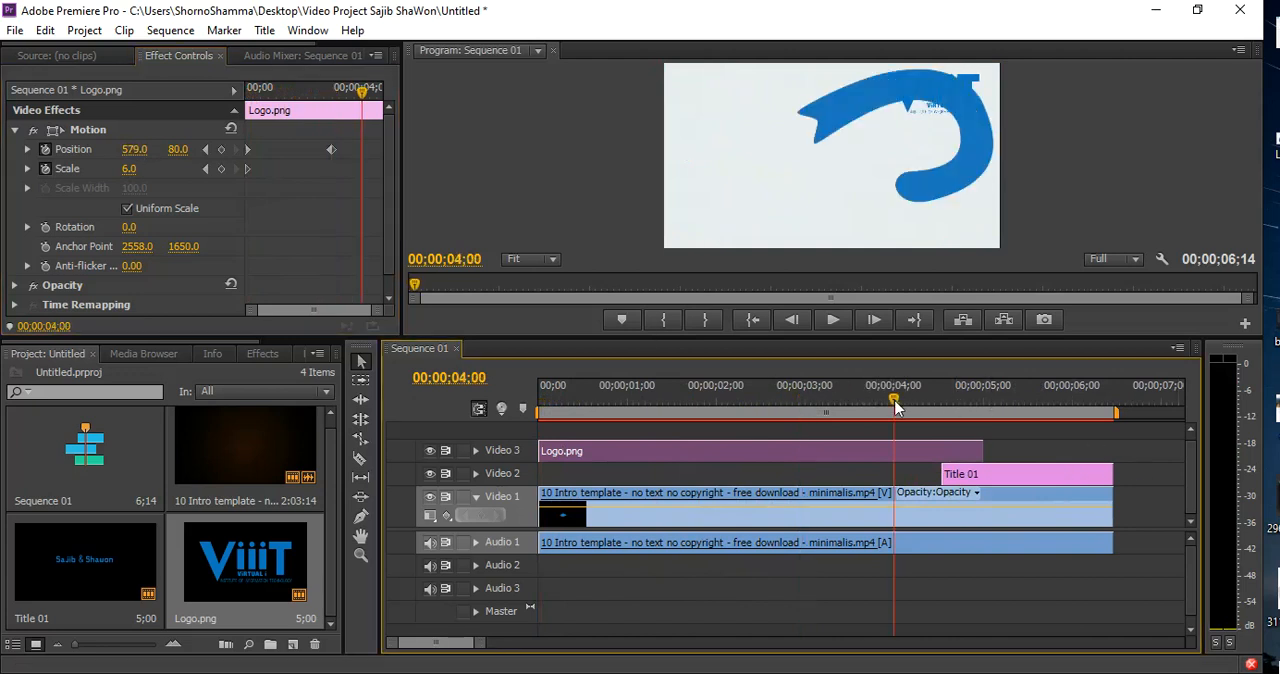
pyautogui.moveTo(178, 150); pyautogui.dragTo(502, 150)
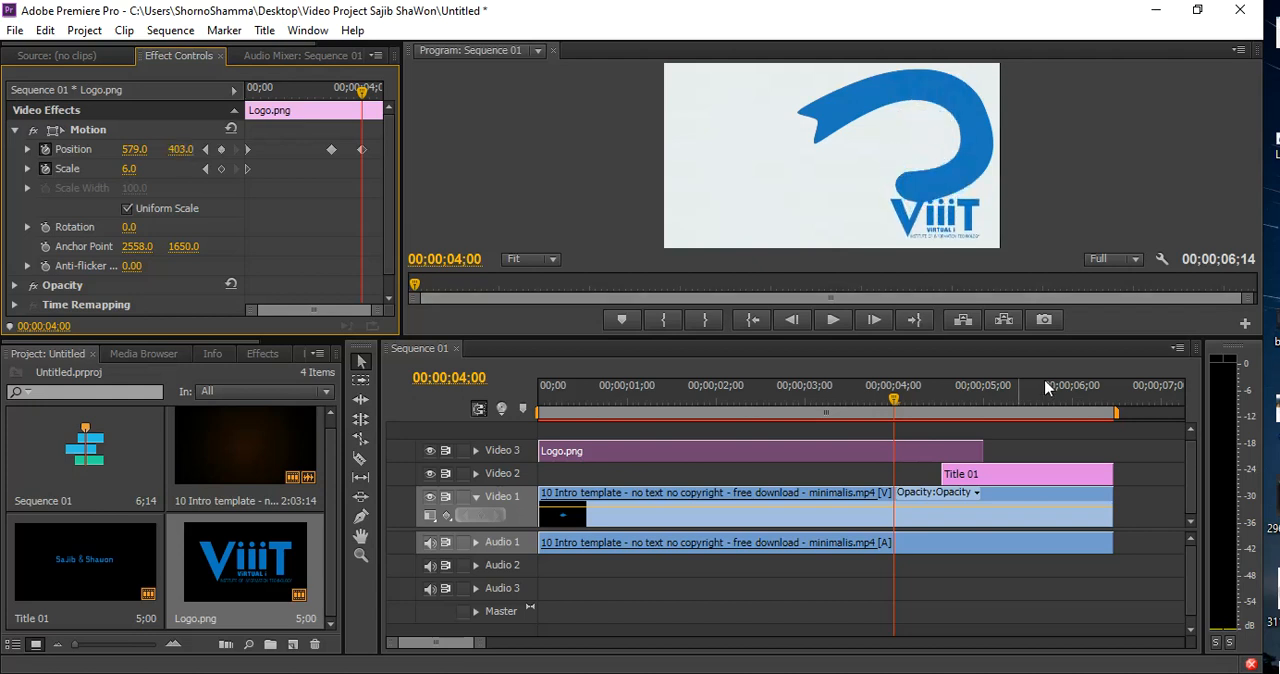
# Extend Logo.png to the end of the sequence and keyframe its horizontal position at 144.0 at 00;00;05;00
pyautogui.click(984, 399)
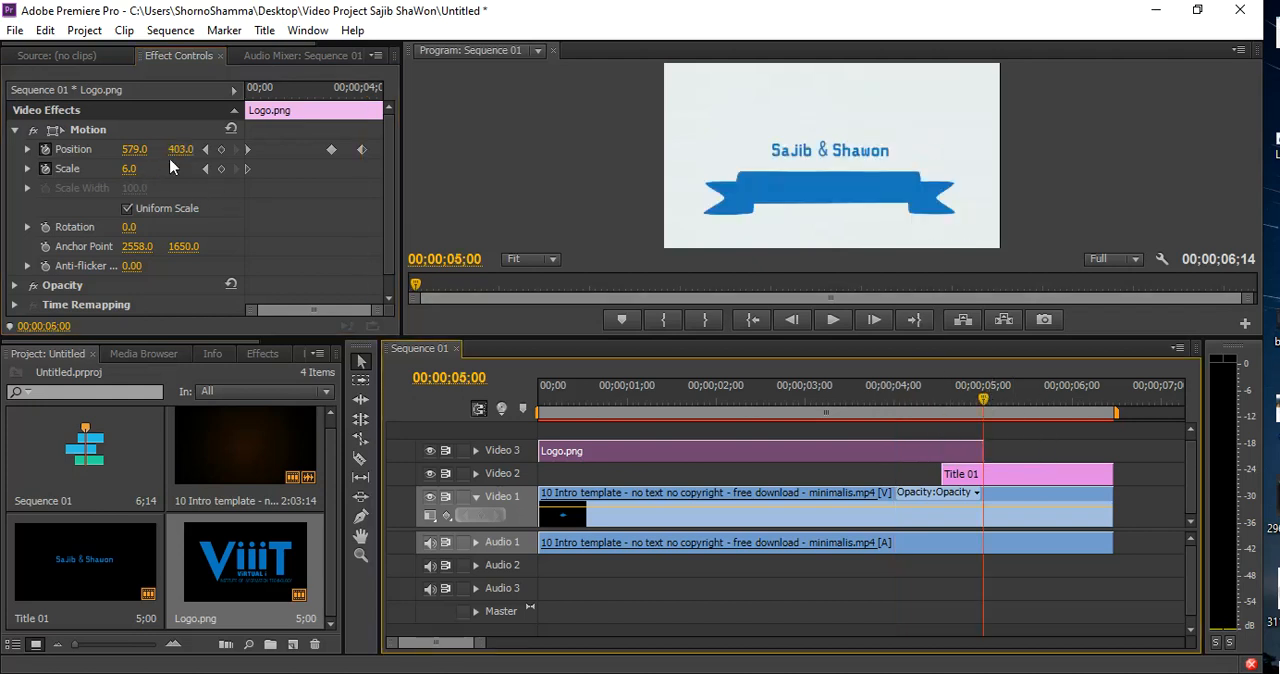
pyautogui.click(185, 148)
pyautogui.moveTo(138, 150); pyautogui.dragTo(42, 150)
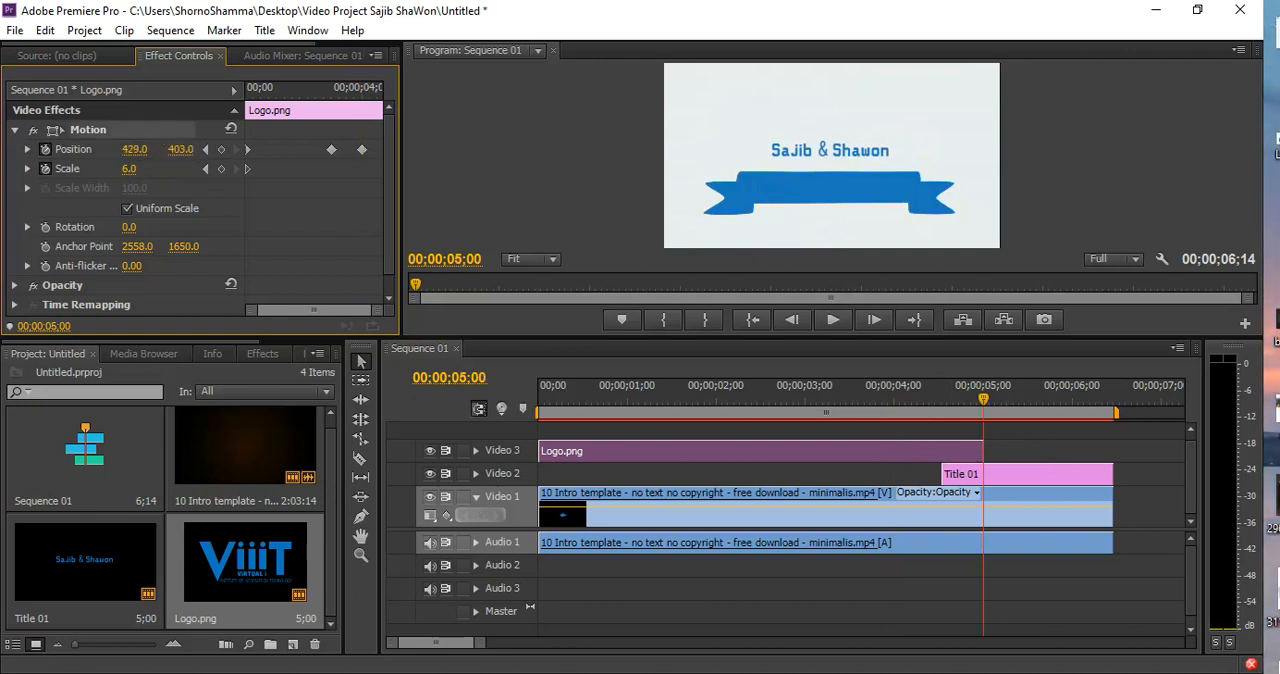
pyautogui.click(981, 451)
pyautogui.moveTo(981, 451); pyautogui.dragTo(1110, 451)
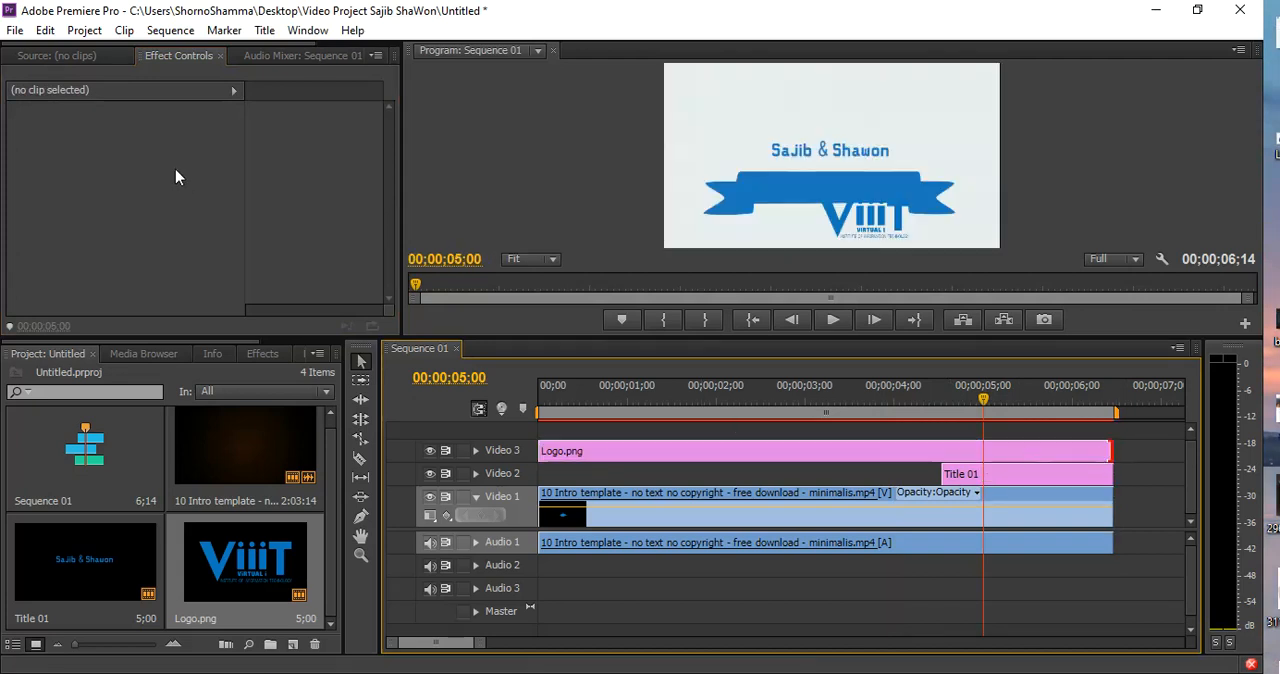
pyautogui.click(1002, 455)
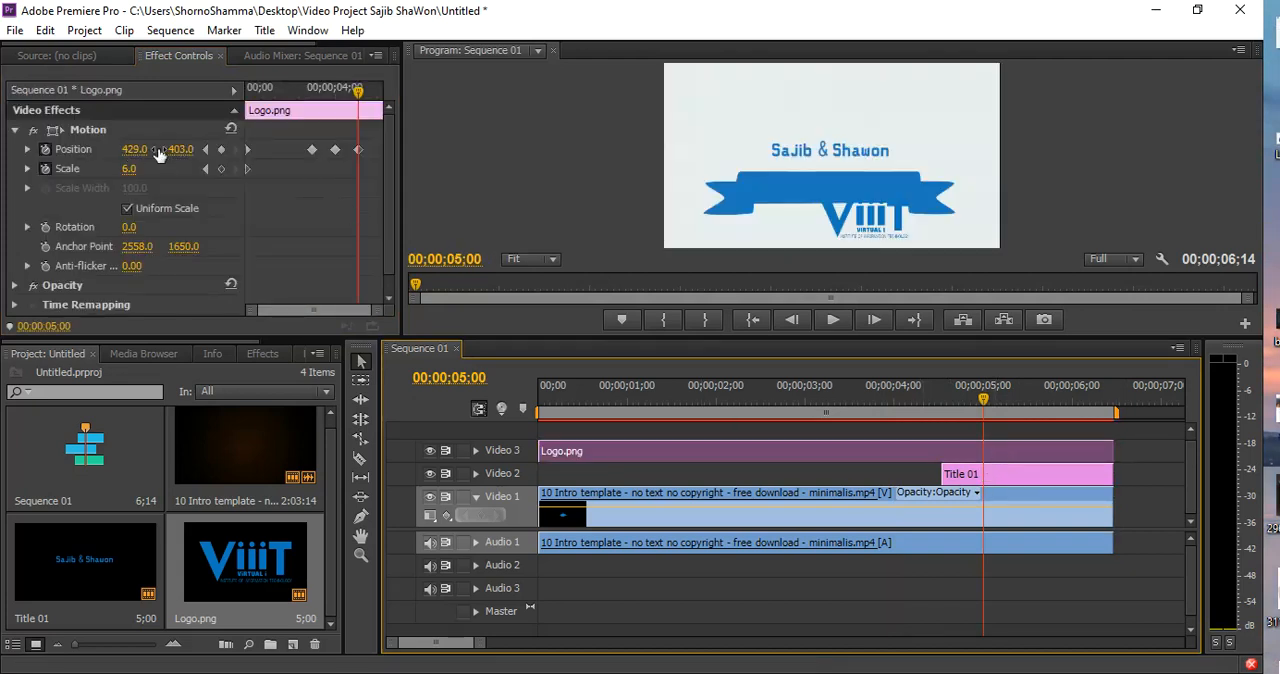
pyautogui.moveTo(141, 152); pyautogui.dragTo(40, 152)
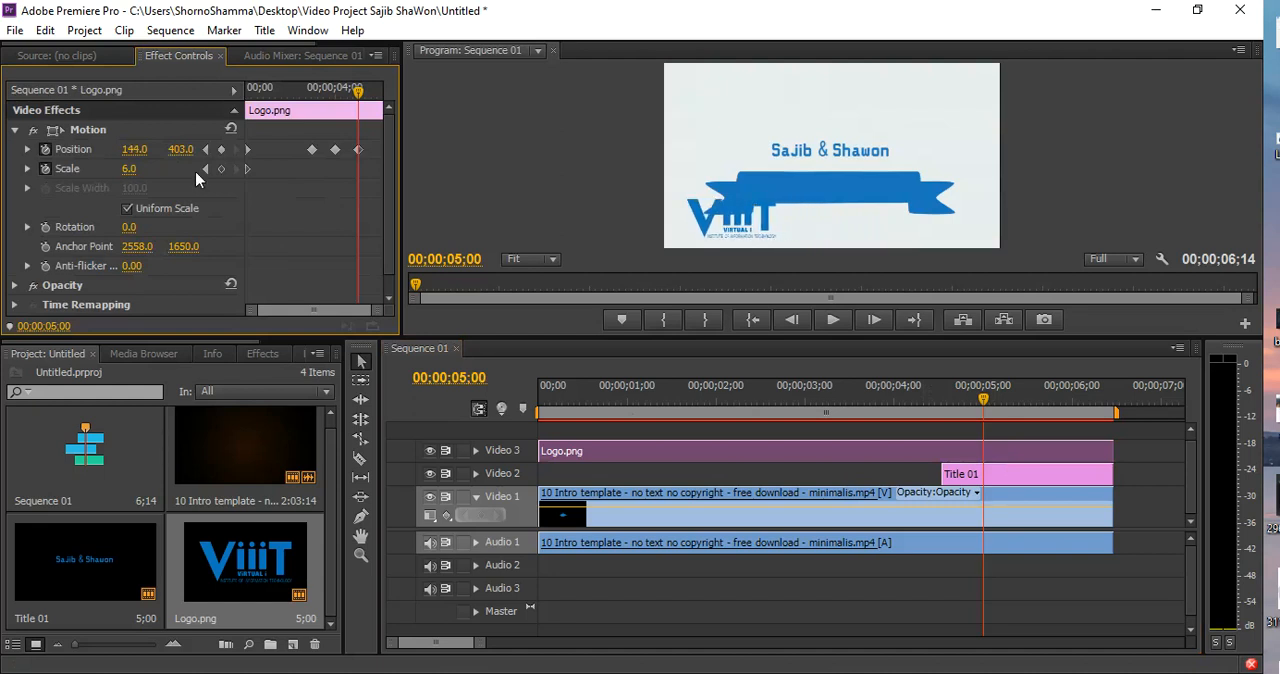
# Play the sequence from the start and scrub through it to examine the logo's path around the frame
pyautogui.click(540, 400)
pyautogui.press('space')
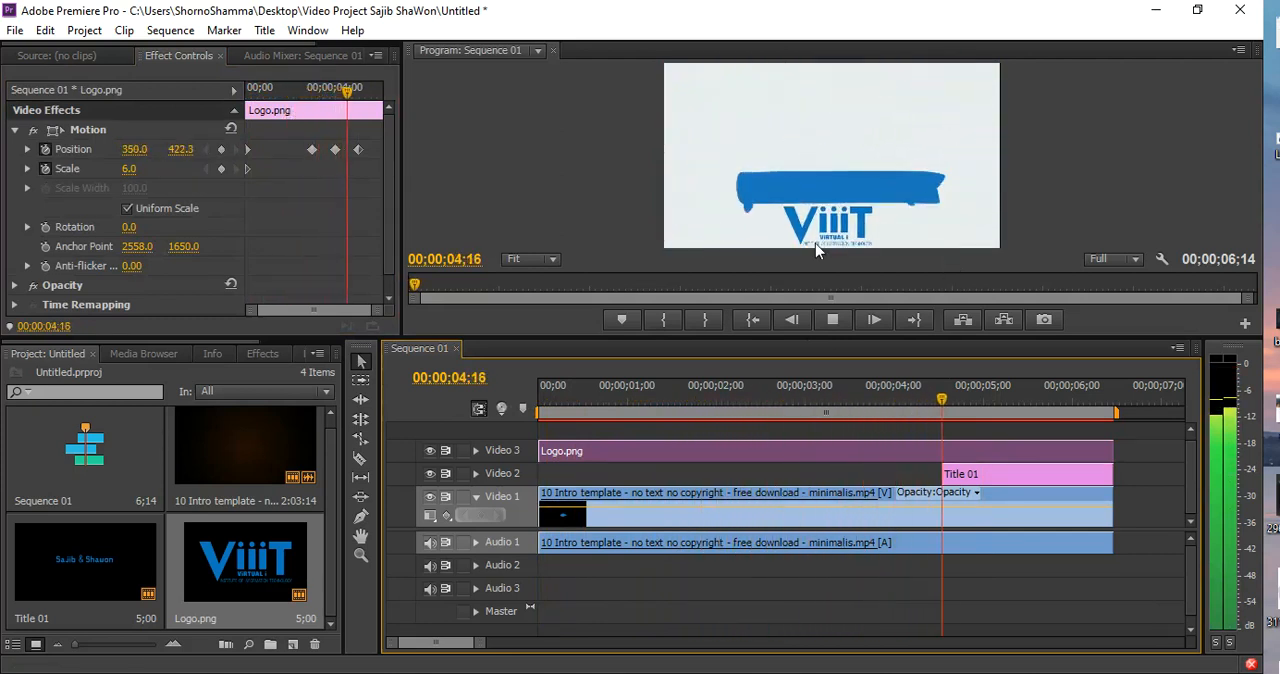
pyautogui.press('space')
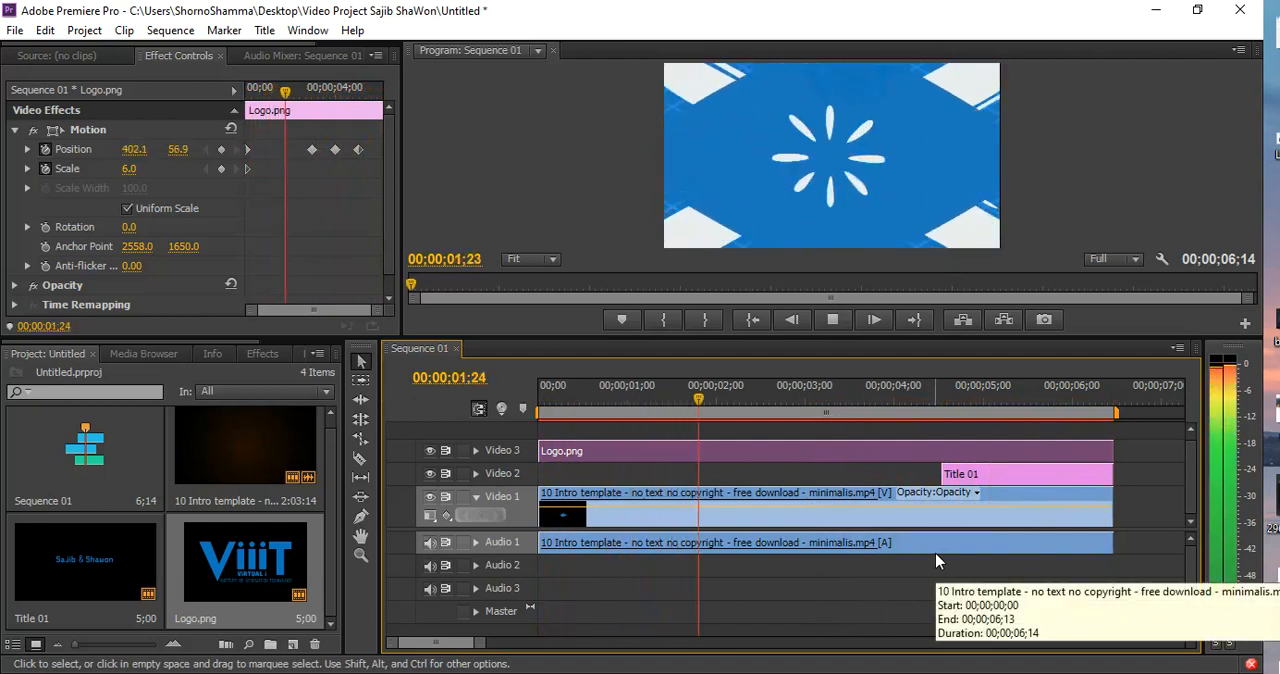
pyautogui.press('space')
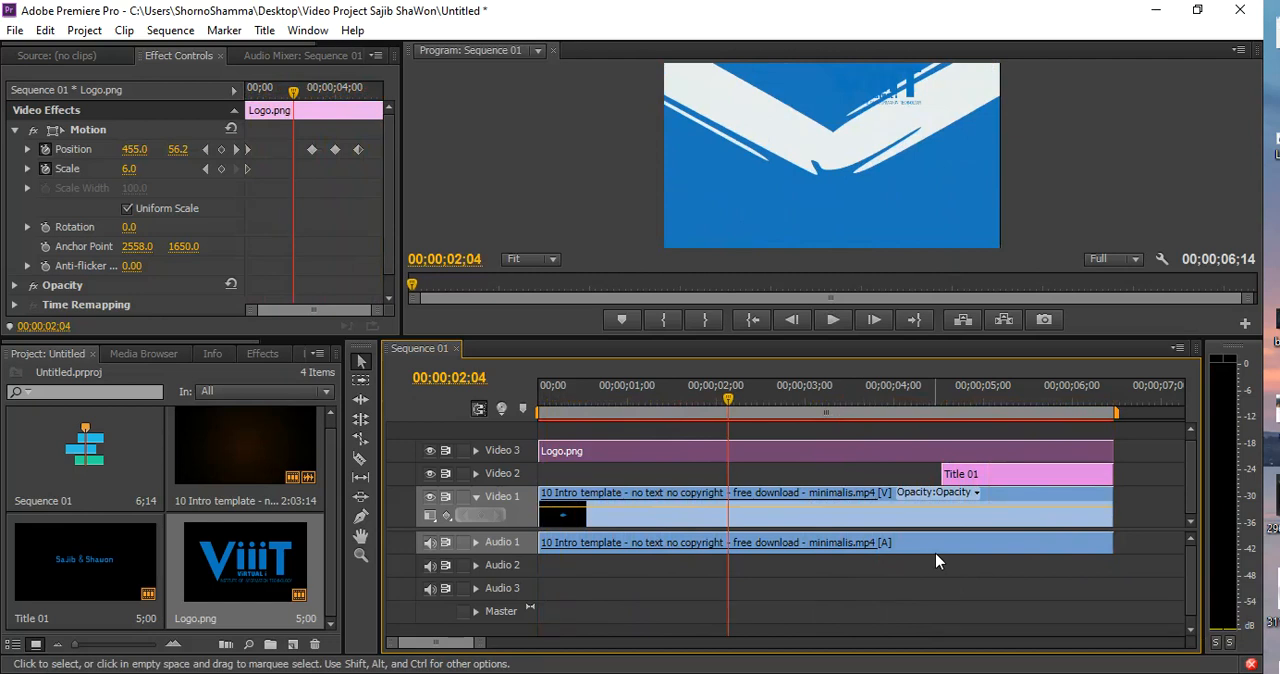
pyautogui.click(552, 393)
pyautogui.moveTo(556, 395); pyautogui.dragTo(814, 370)
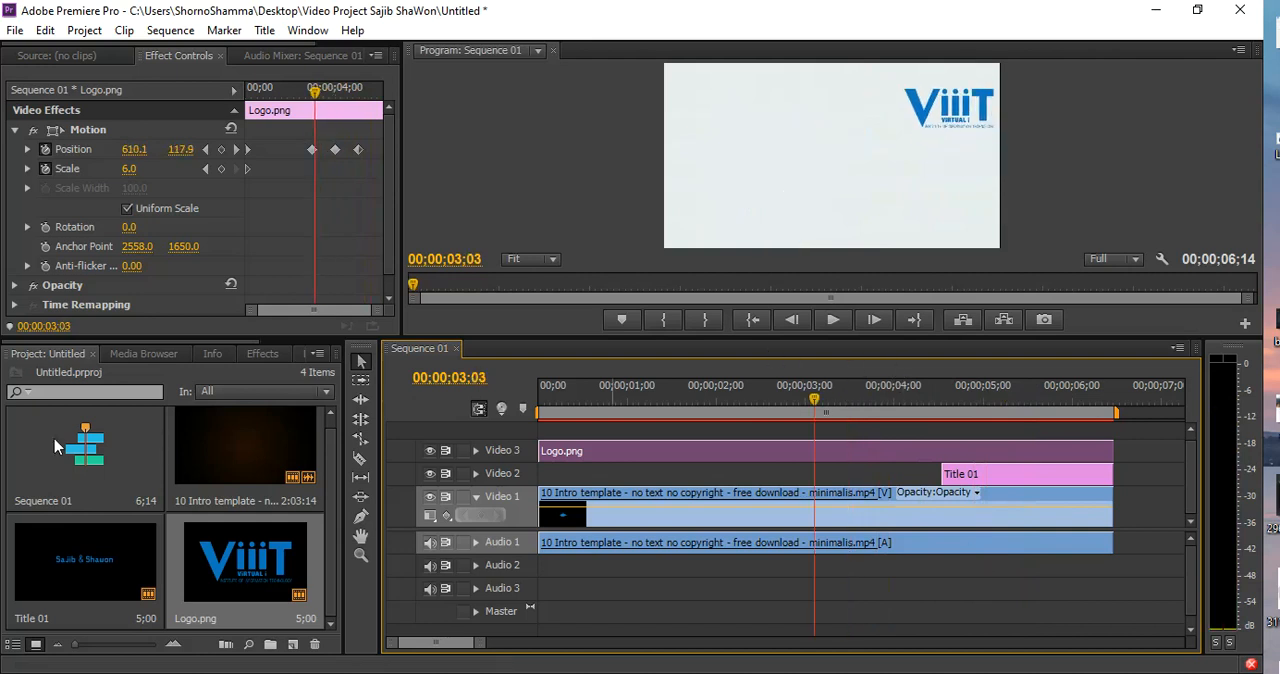
# Open the export settings for the sequence, with Entire Sequence as the source range and H.264 as the format
pyautogui.click(726, 508)
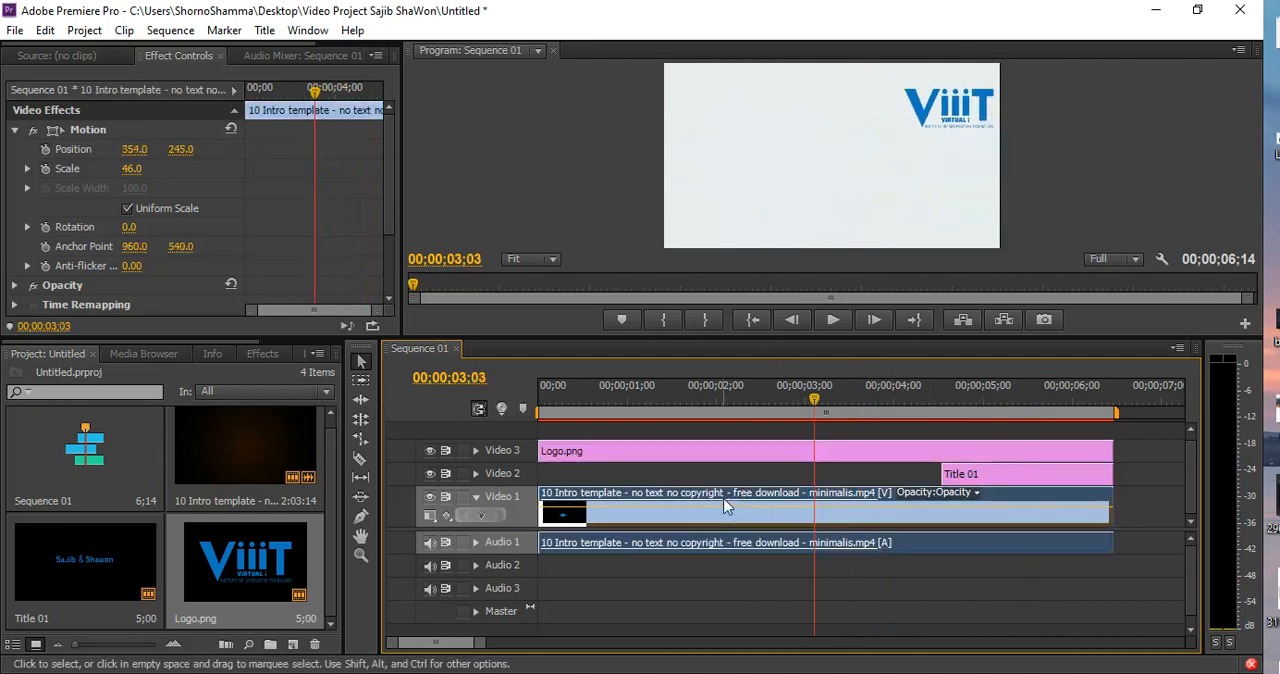
pyautogui.hotkey('ctrl', 'm')
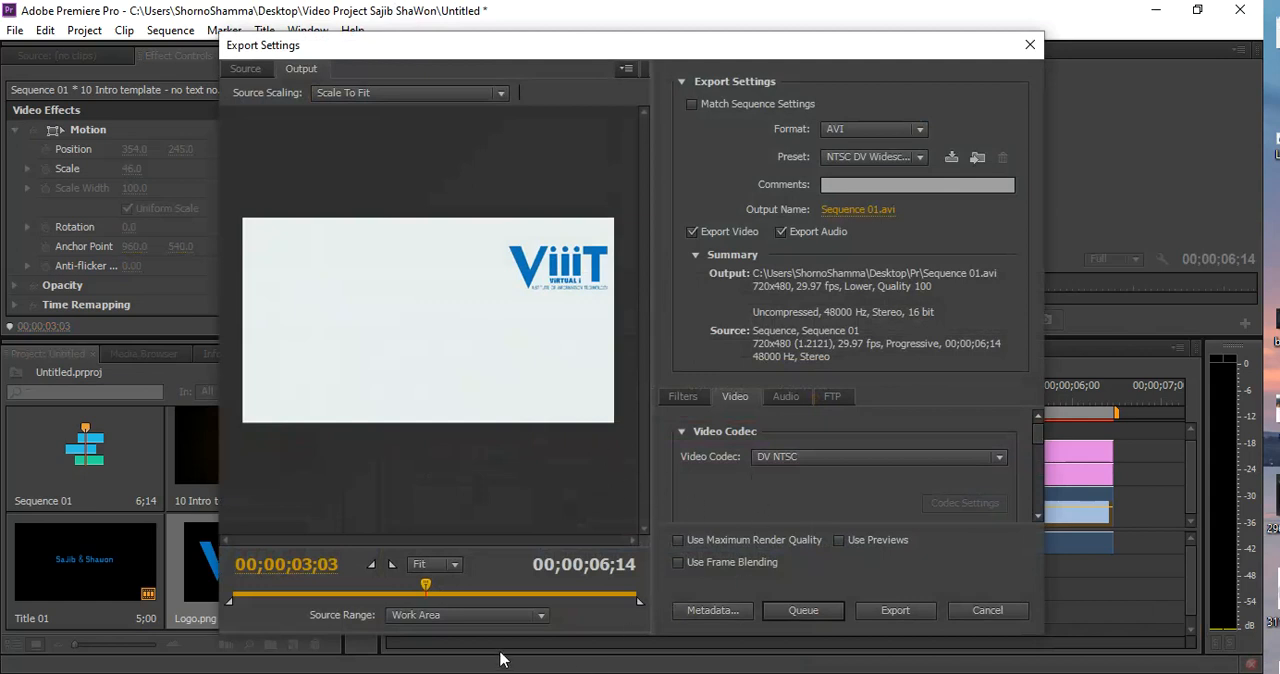
pyautogui.click(401, 617)
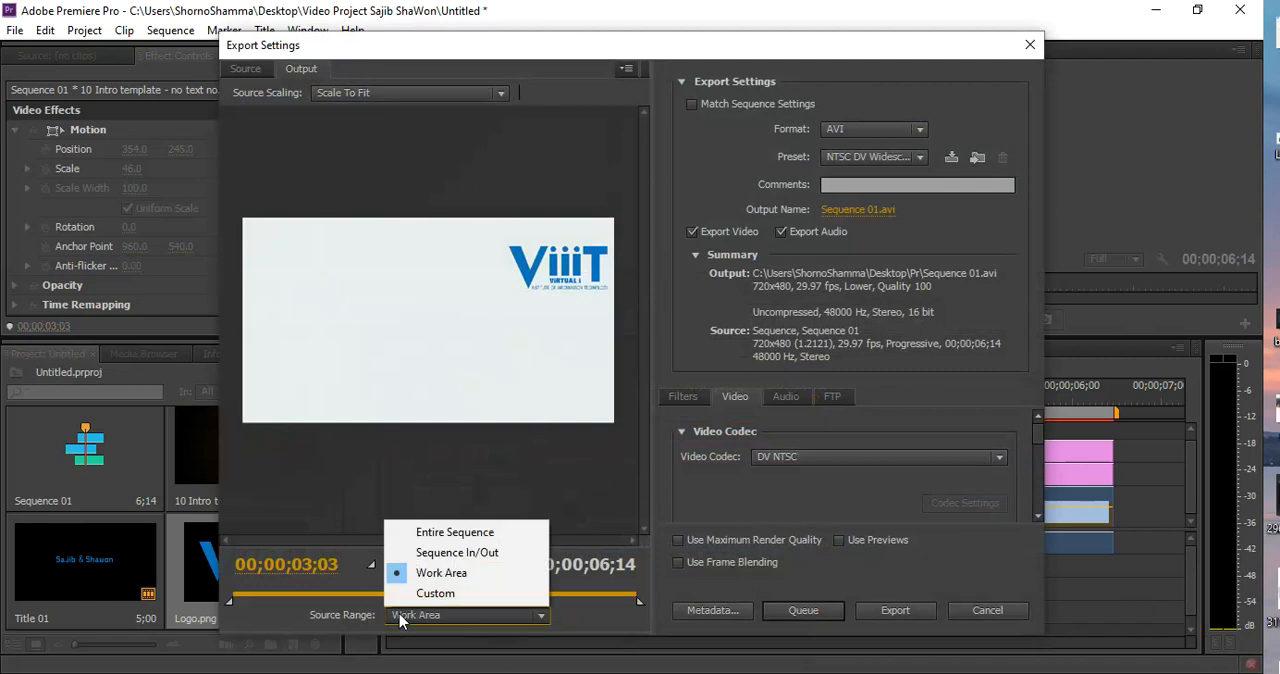
pyautogui.click(470, 533)
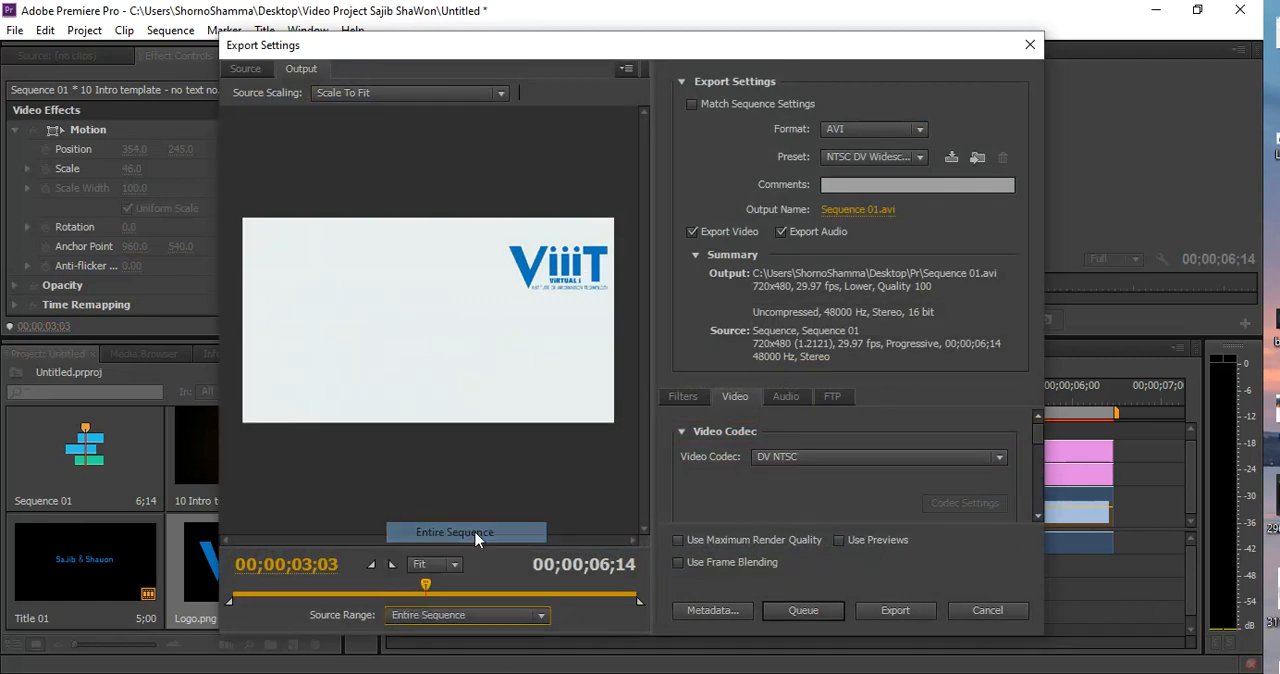
pyautogui.click(919, 130)
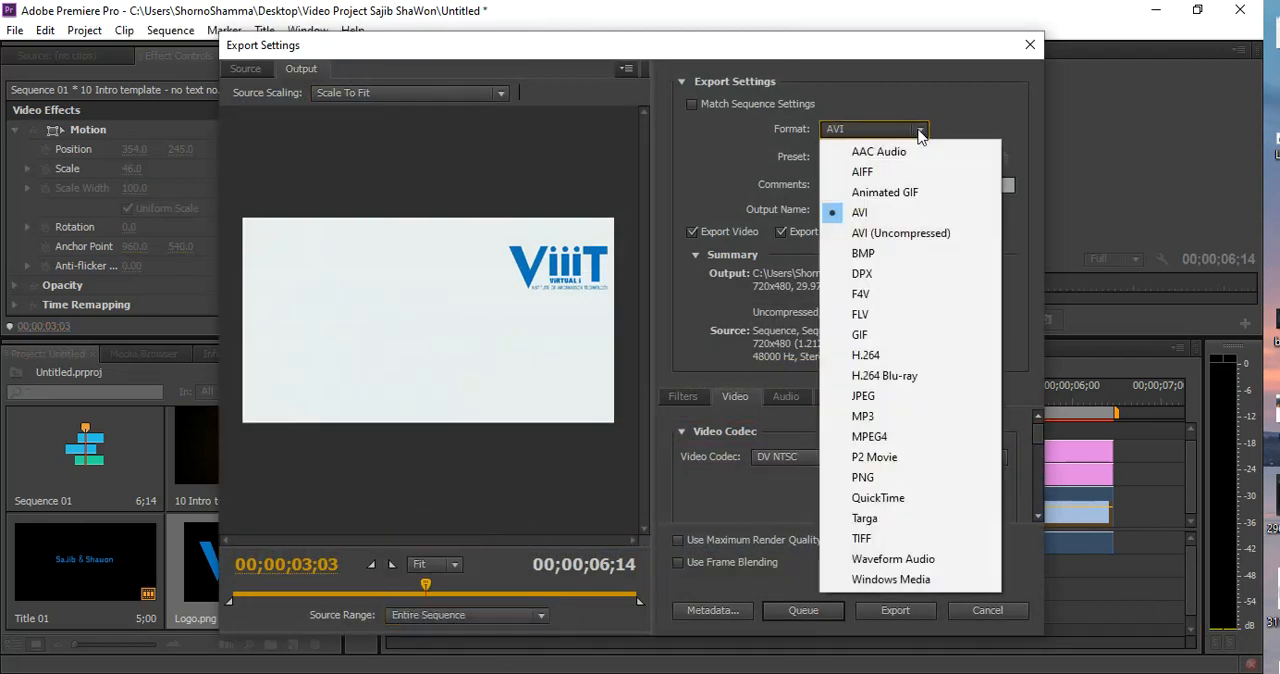
pyautogui.click(866, 355)
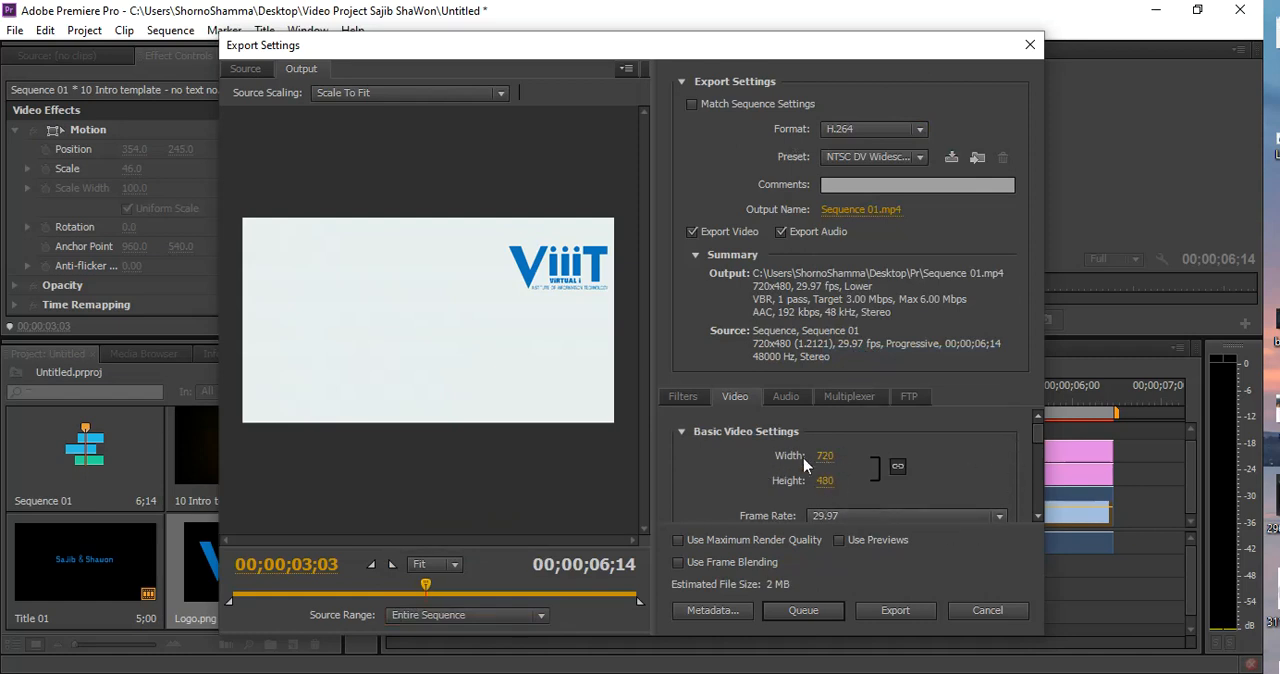
# Unlink the export width and height and try to set the frame size to 1280 by 720
pyautogui.click(898, 469)
pyautogui.click(824, 457)
pyautogui.write('128')
pyautogui.click(824, 481)
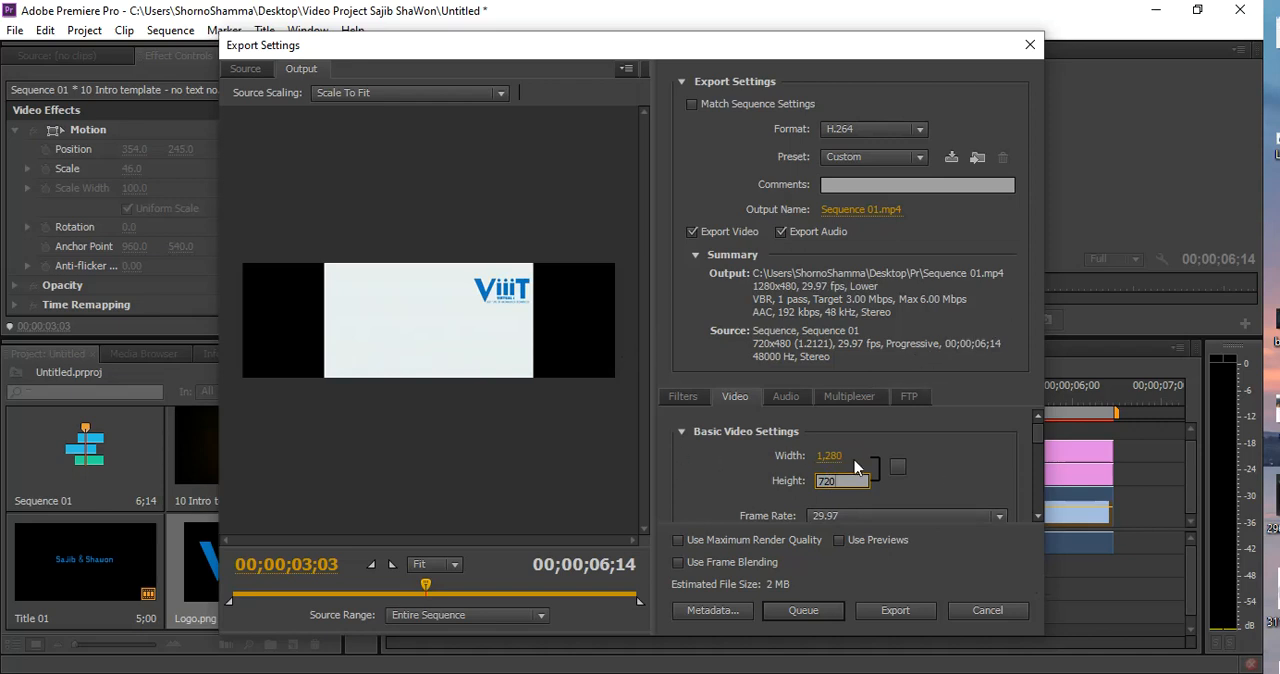
pyautogui.click(1040, 438)
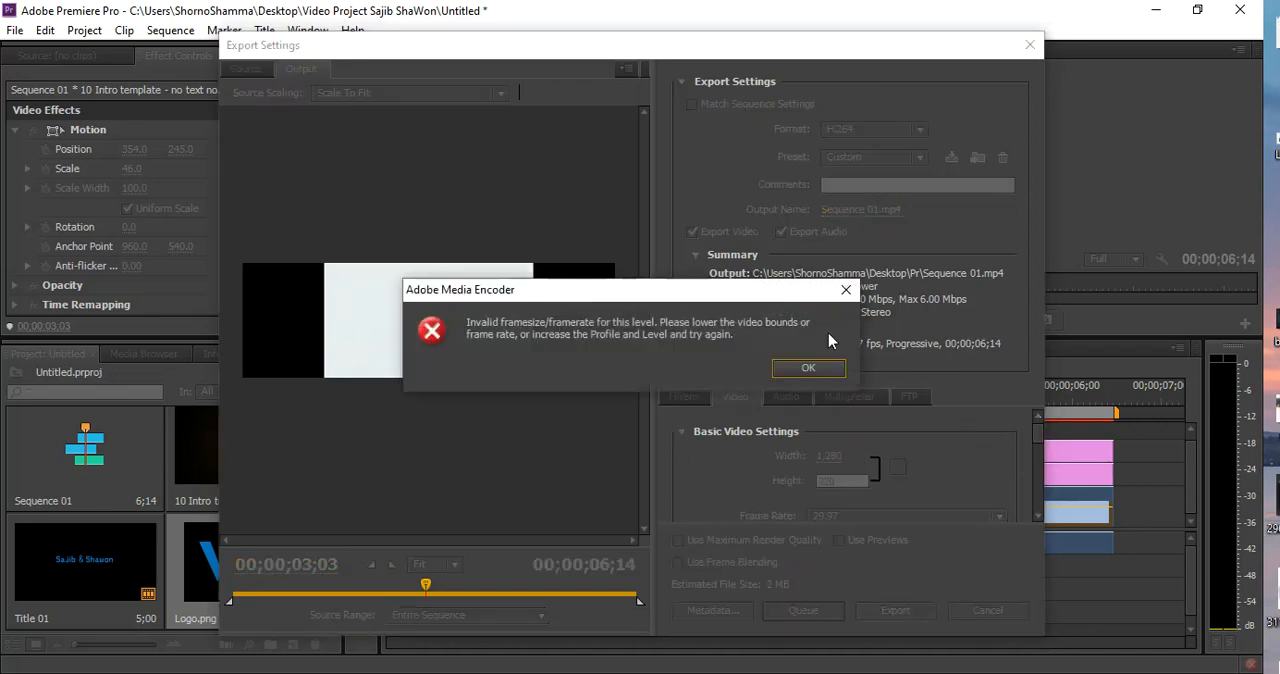
pyautogui.click(810, 367)
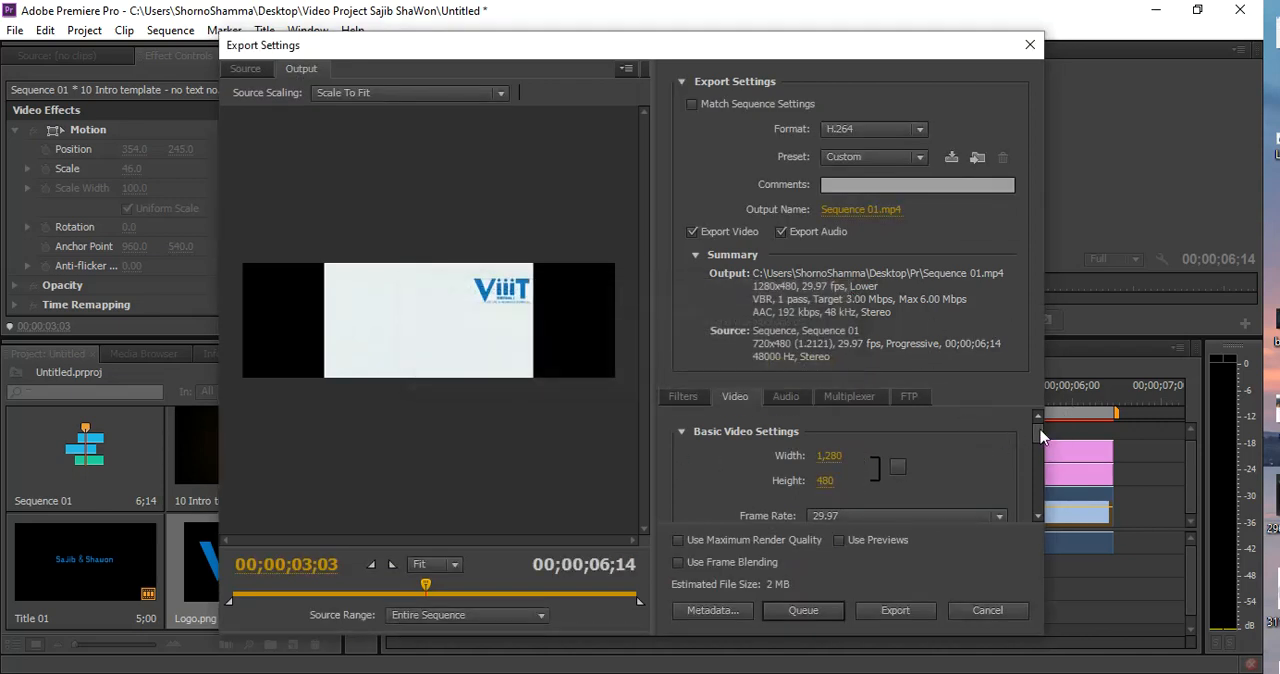
# Restore the export width to 720 and set the field order to Progressive
pyautogui.moveTo(1040, 435); pyautogui.dragTo(1041, 440)
pyautogui.click(829, 440)
pyautogui.write('720')
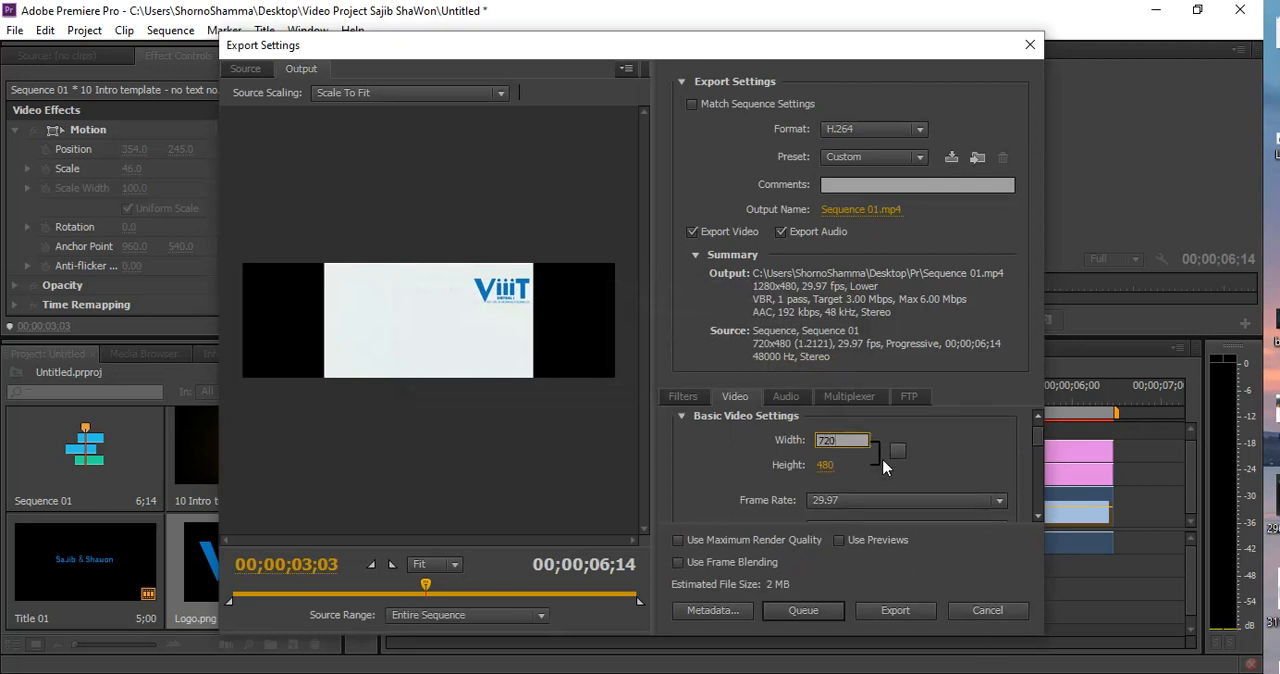
pyautogui.click(980, 443)
pyautogui.moveTo(1039, 431); pyautogui.dragTo(1040, 450)
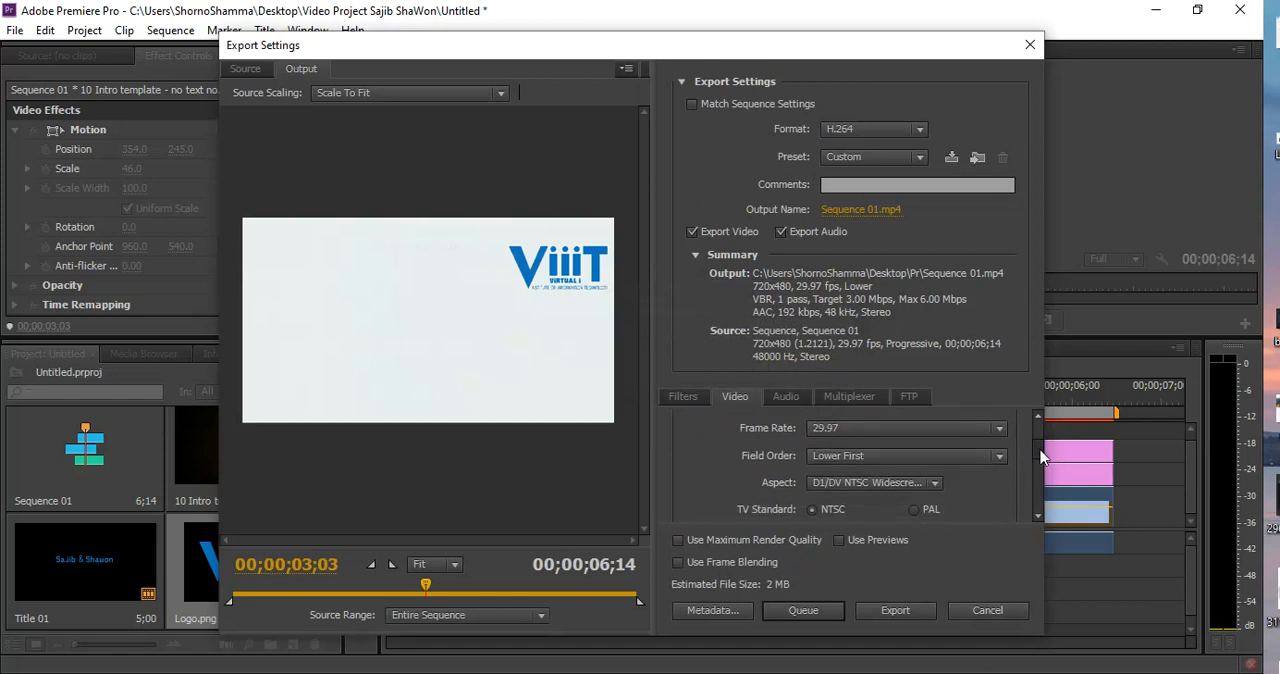
pyautogui.click(880, 456)
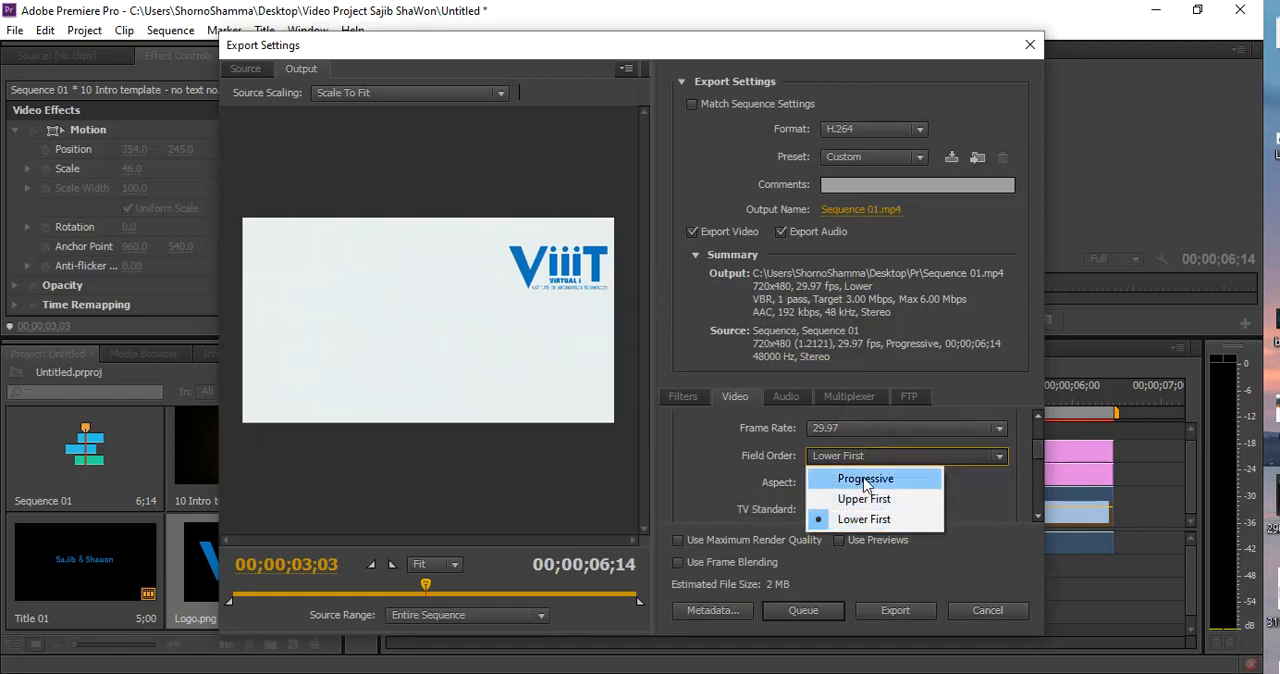
pyautogui.click(864, 479)
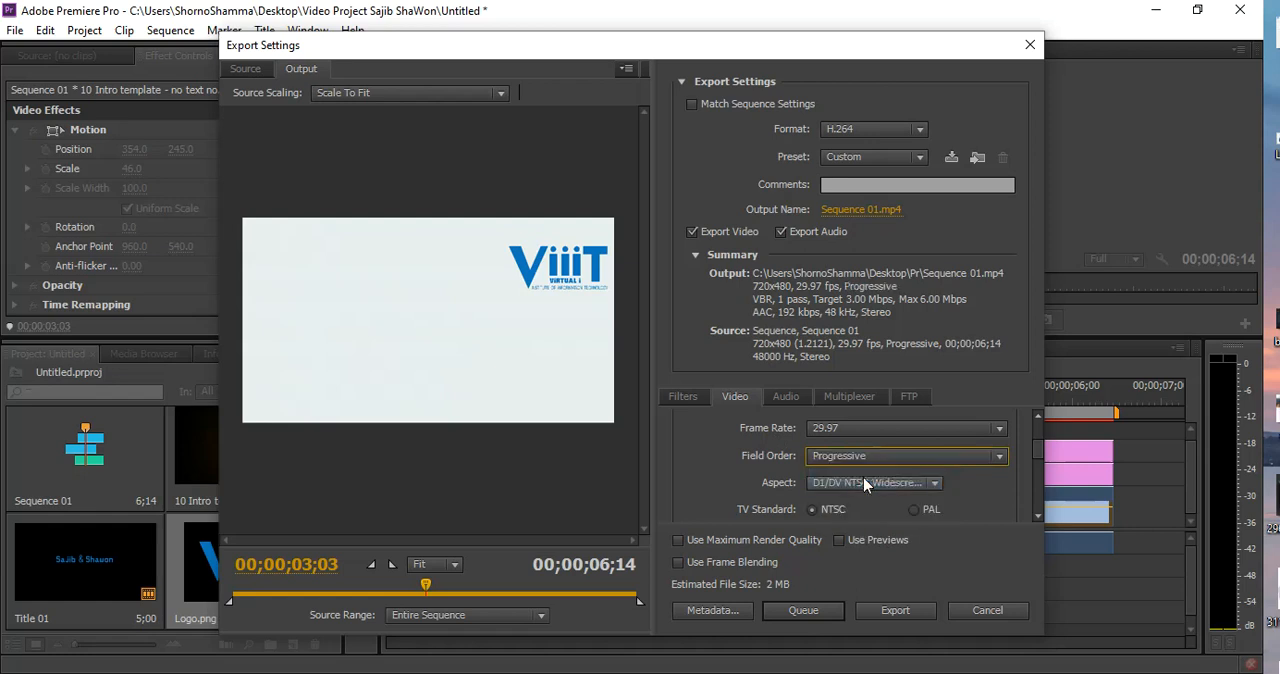
pyautogui.moveTo(1041, 455); pyautogui.dragTo(1041, 495)
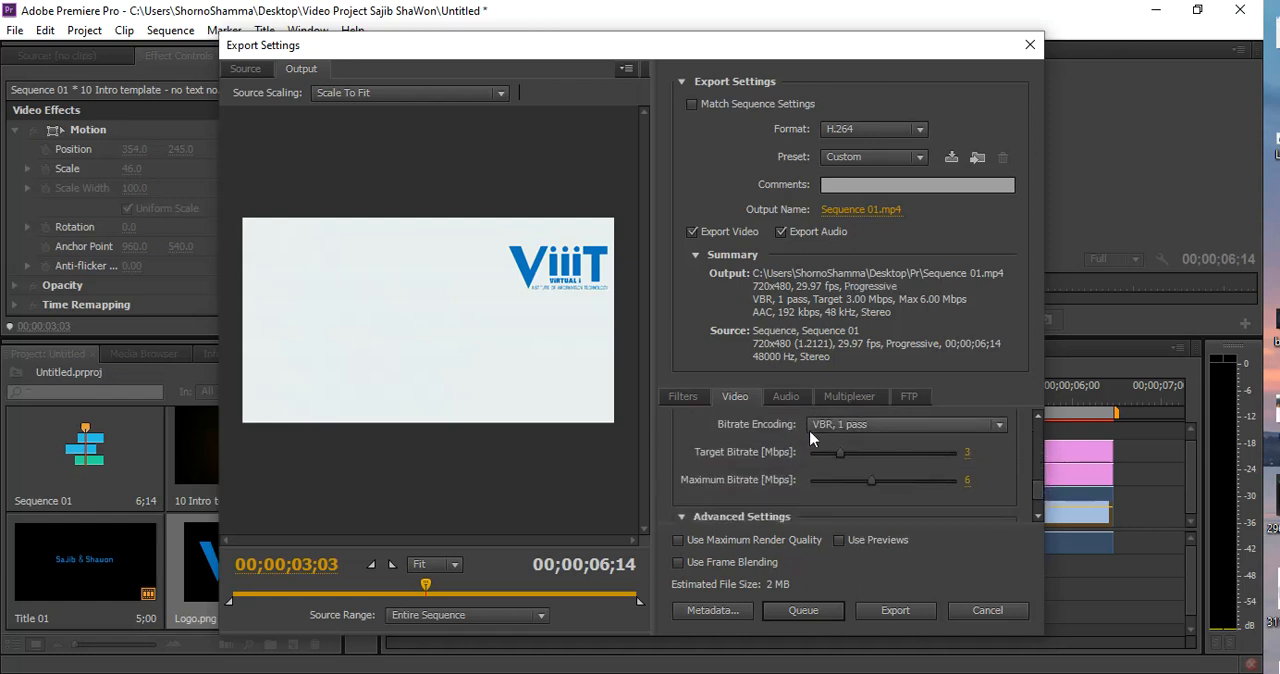
# Set the bitrate encoding to VBR, 2 pass, with a target bitrate of 10.9 Mbps and a maximum bitrate of 11.77 Mbps
pyautogui.click(855, 428)
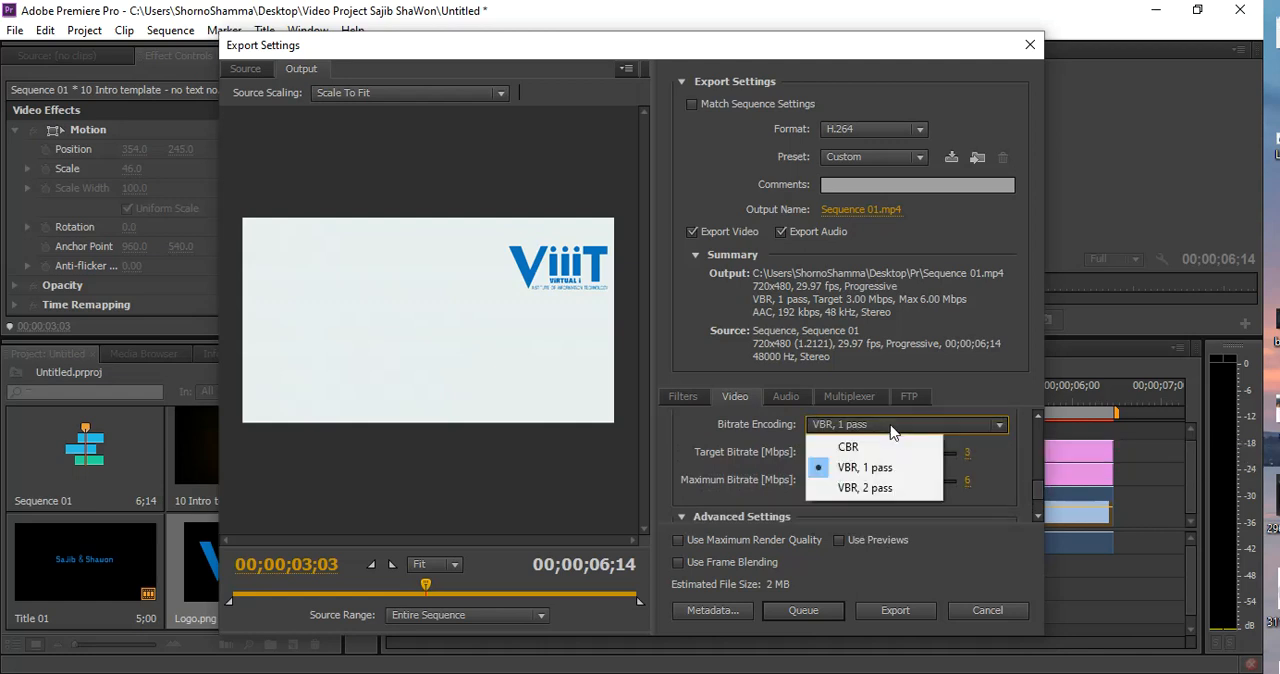
pyautogui.click(859, 489)
pyautogui.moveTo(840, 454); pyautogui.dragTo(904, 456)
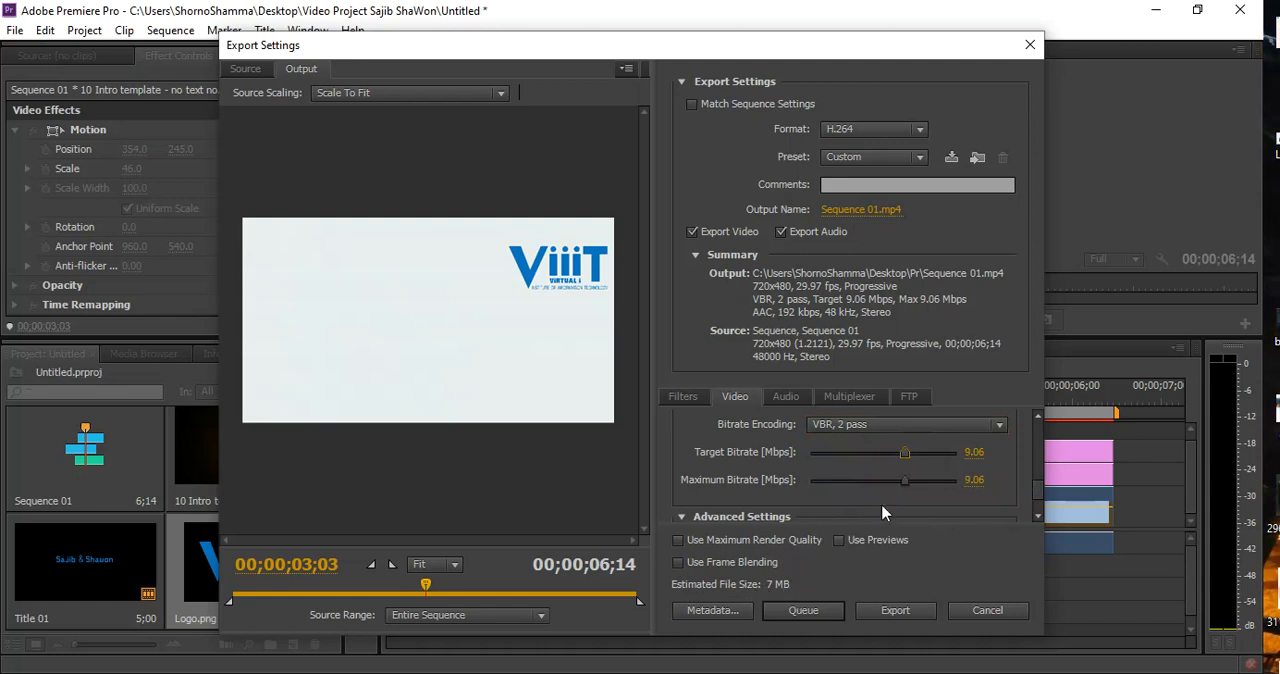
pyautogui.moveTo(904, 481); pyautogui.dragTo(925, 455)
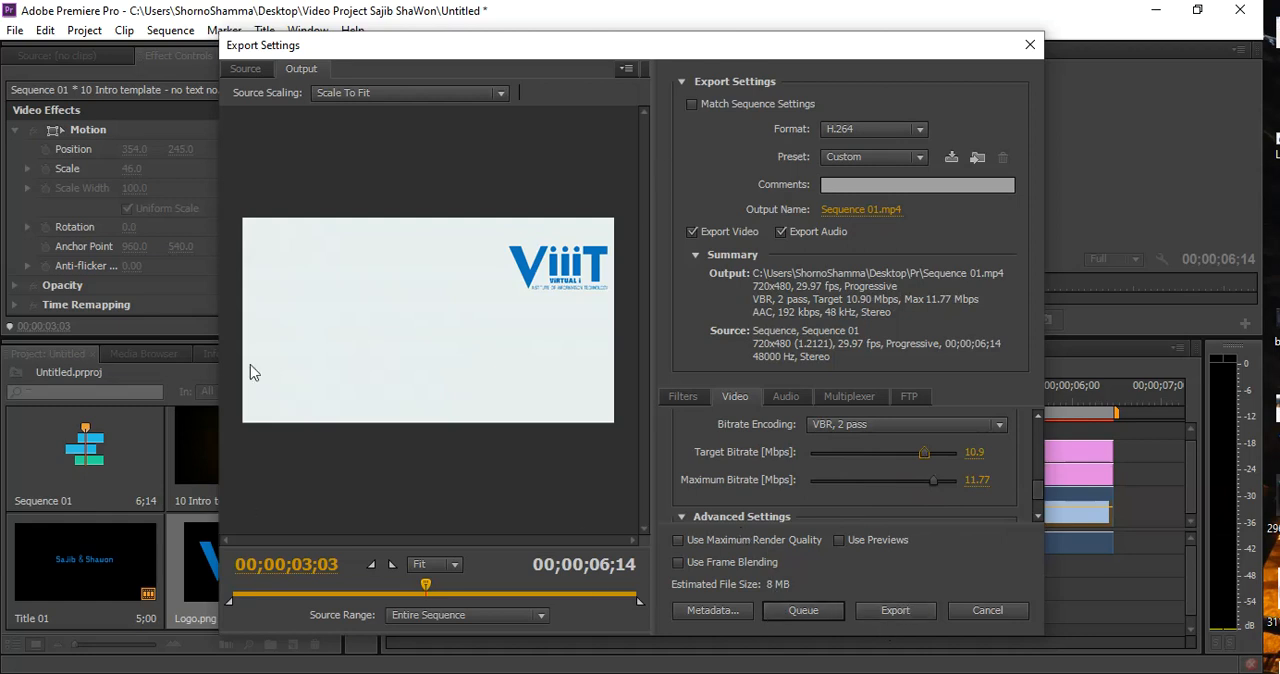
# Try to export the sequence without replacing the existing file, and open the output file's save location for editing
pyautogui.click(899, 610)
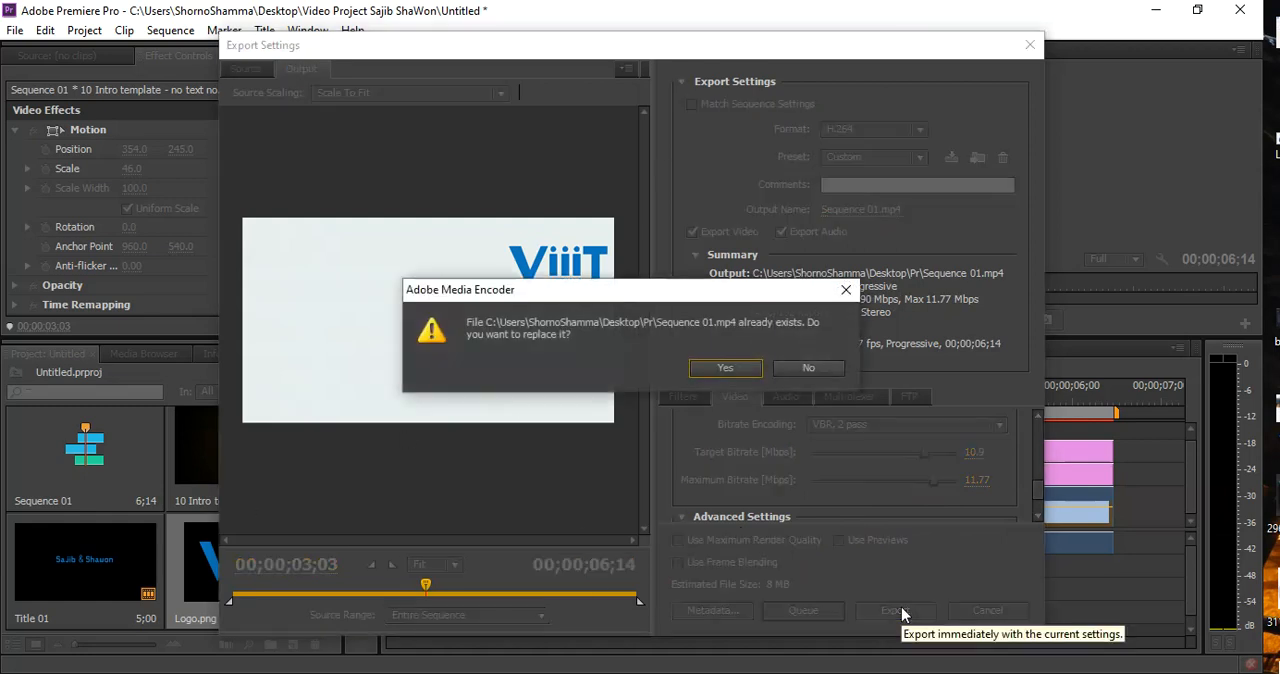
pyautogui.click(846, 289)
pyautogui.click(855, 210)
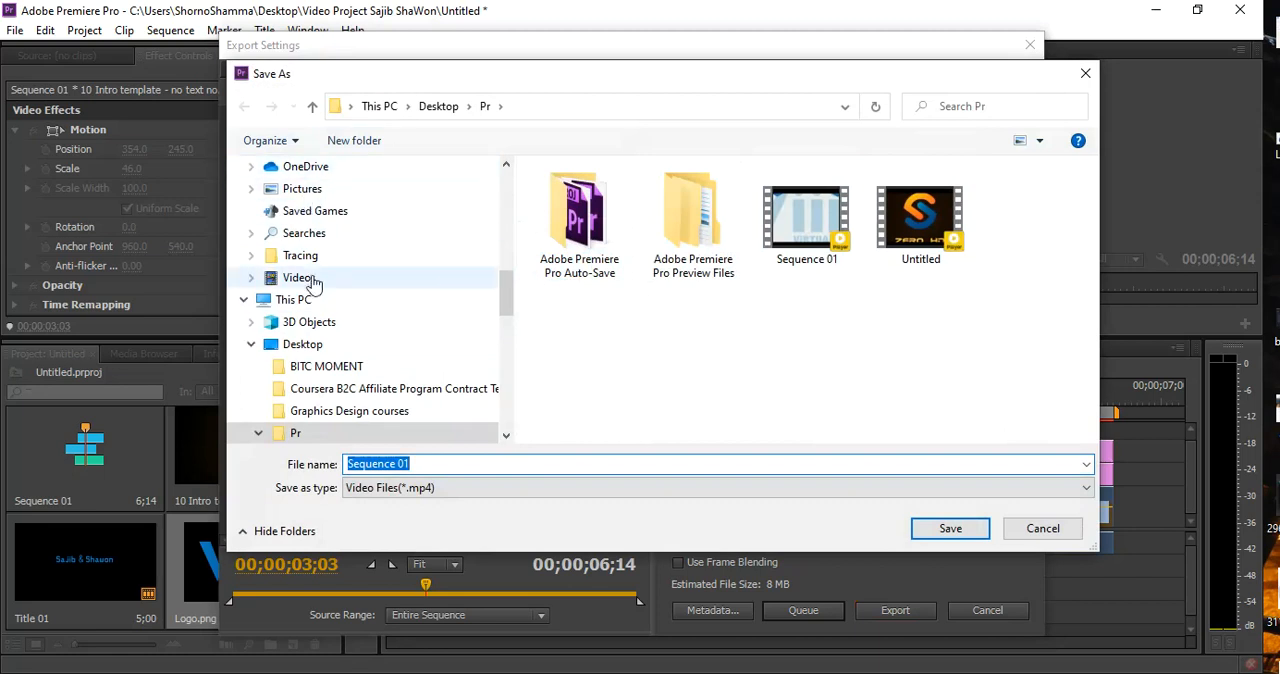
# Browse the Desktop, Downloads and Documents folders for a place to save the exported video
pyautogui.click(312, 344)
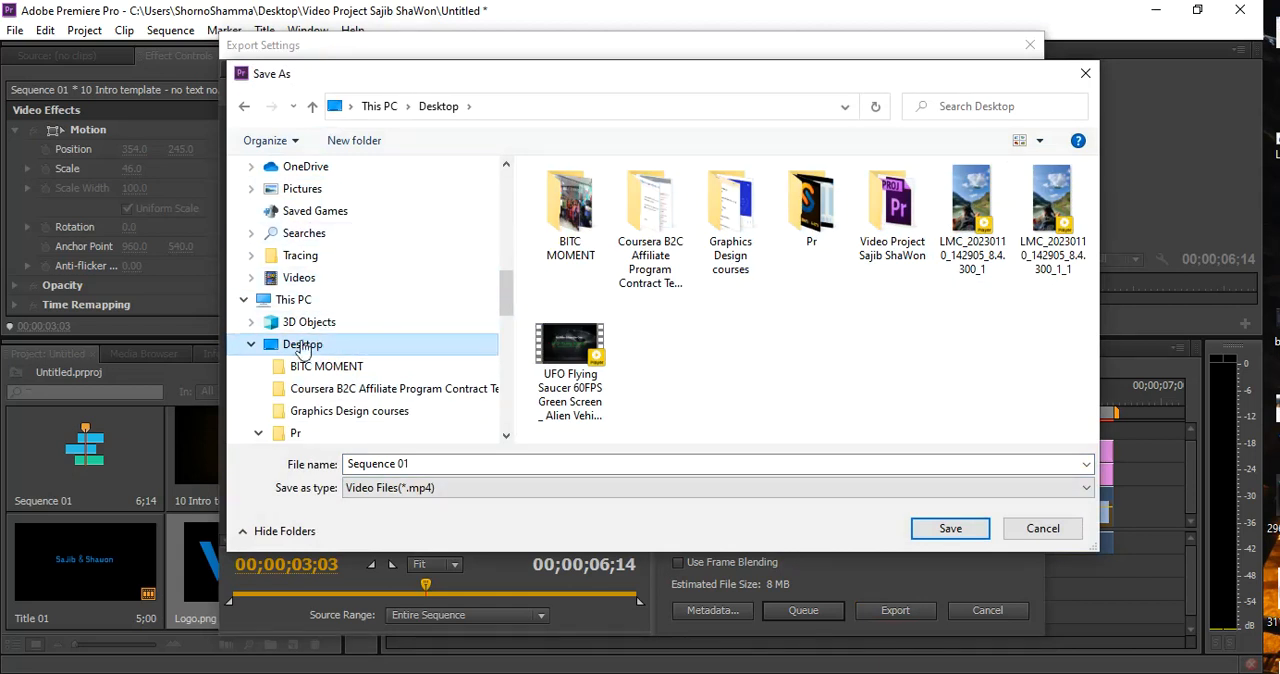
pyautogui.click(302, 350)
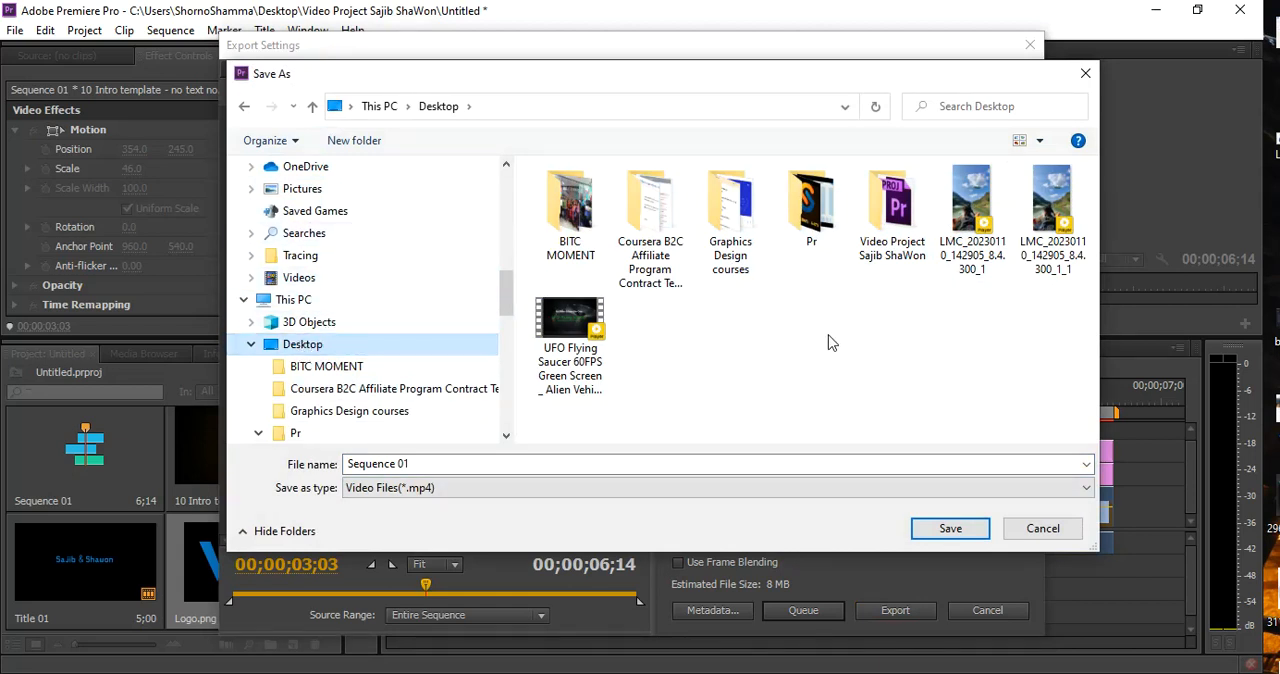
pyautogui.scroll(2, 305, 245)
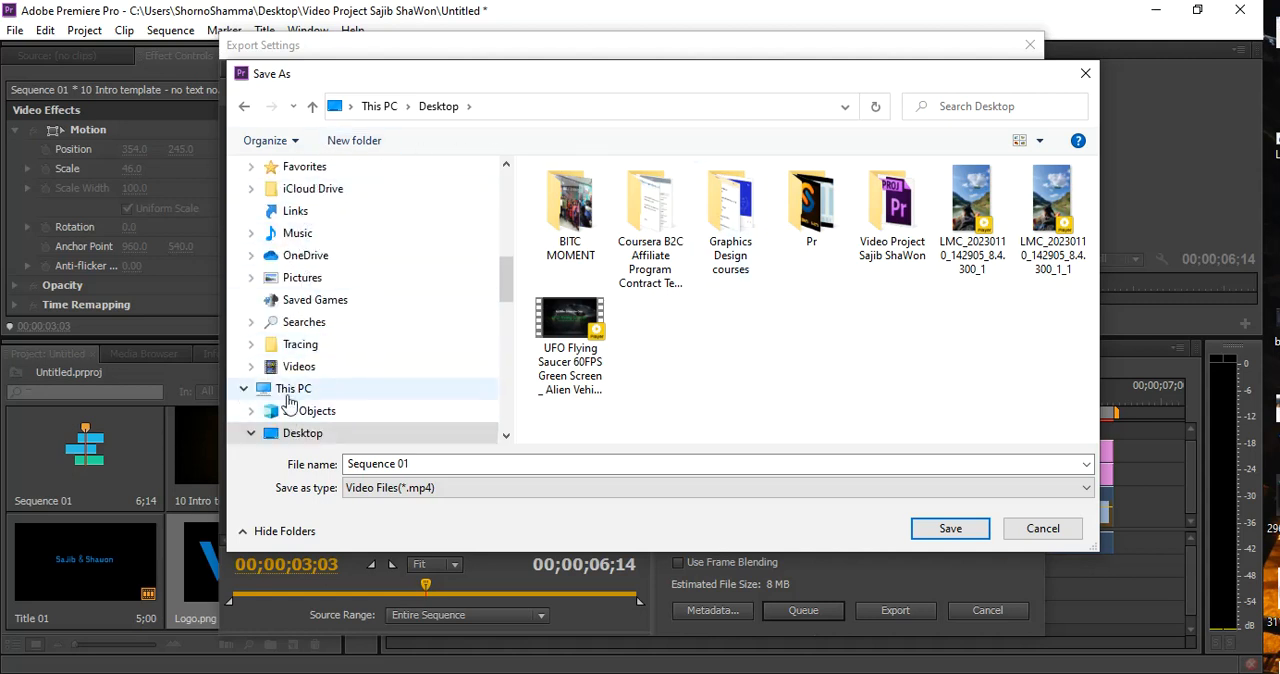
pyautogui.scroll(2, 290, 405)
pyautogui.click(292, 255)
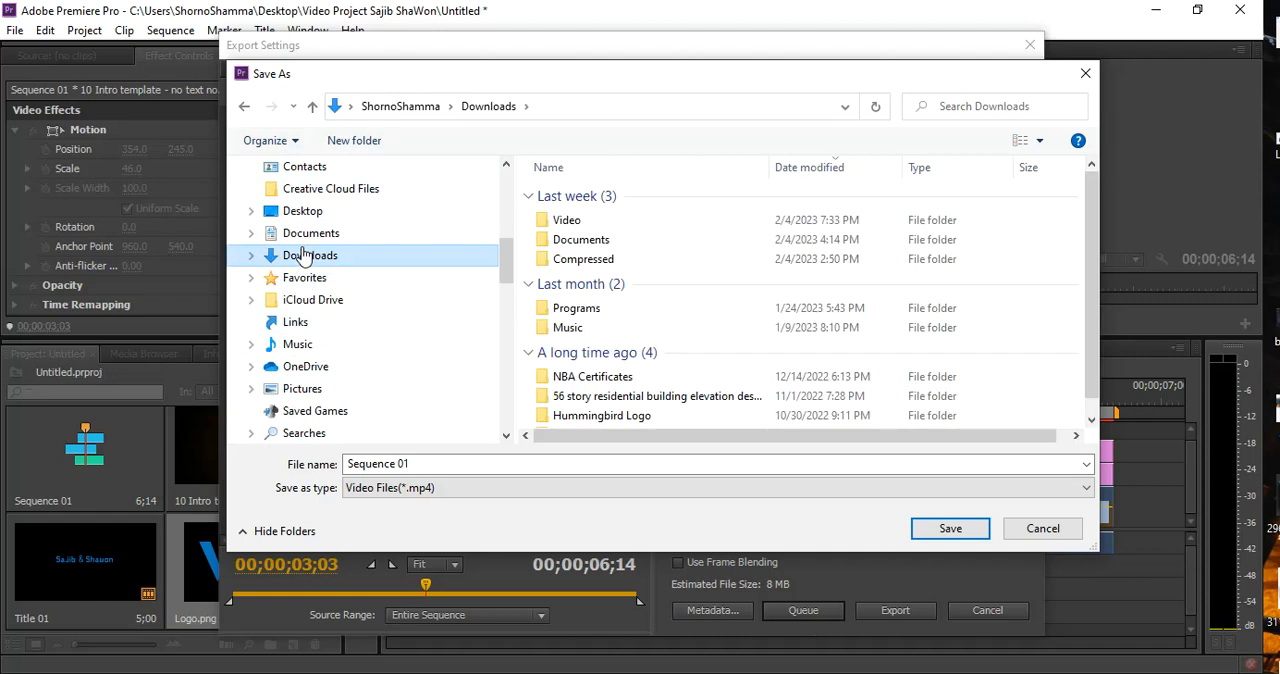
pyautogui.scroll(-1, 781, 279)
pyautogui.scroll(1, 781, 279)
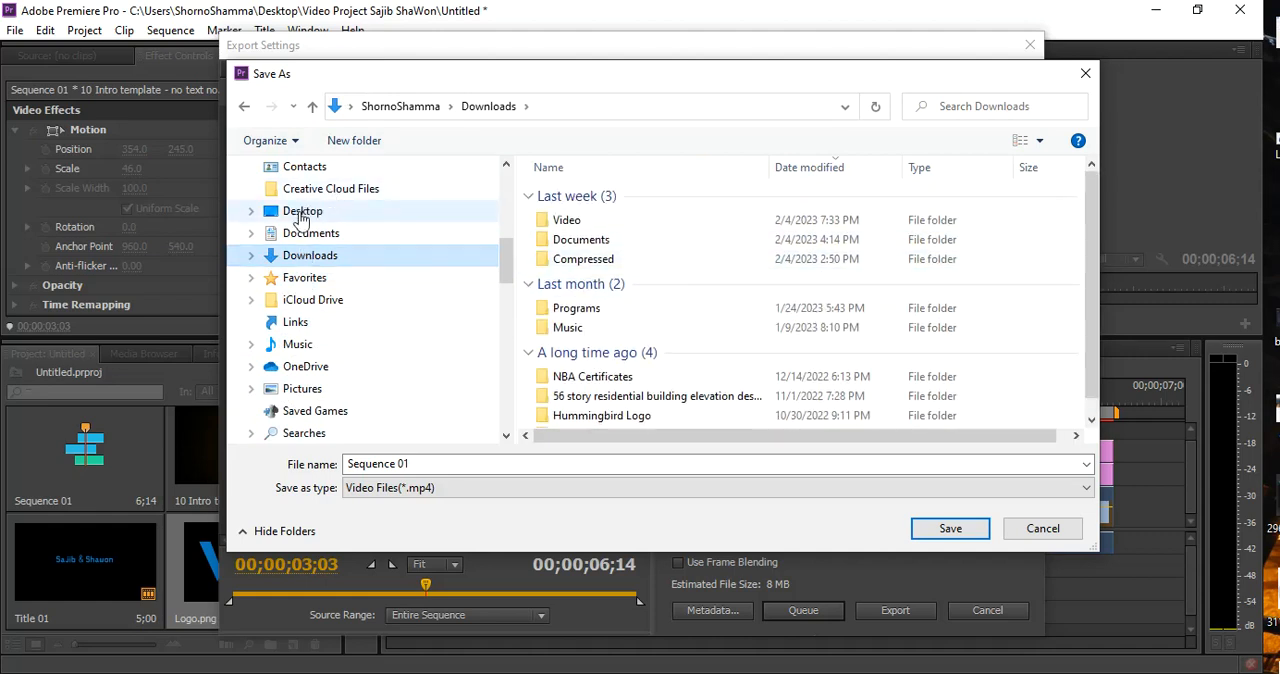
pyautogui.click(310, 240)
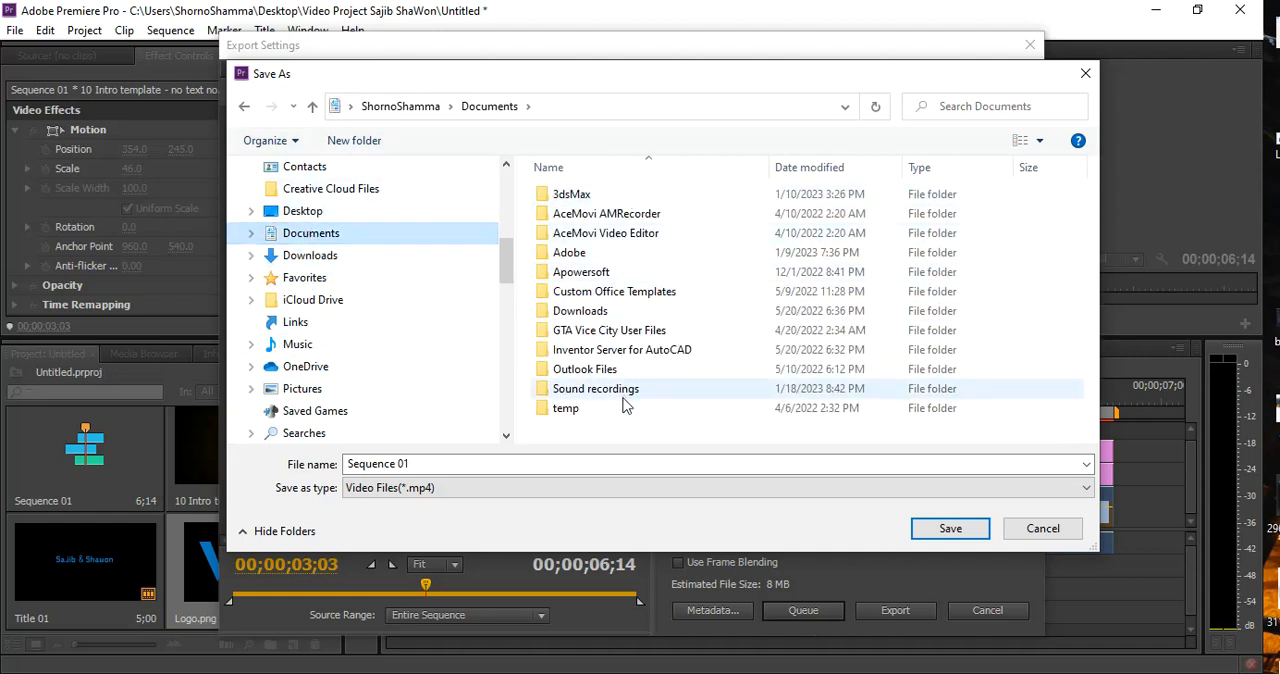
pyautogui.scroll(5, 360, 220)
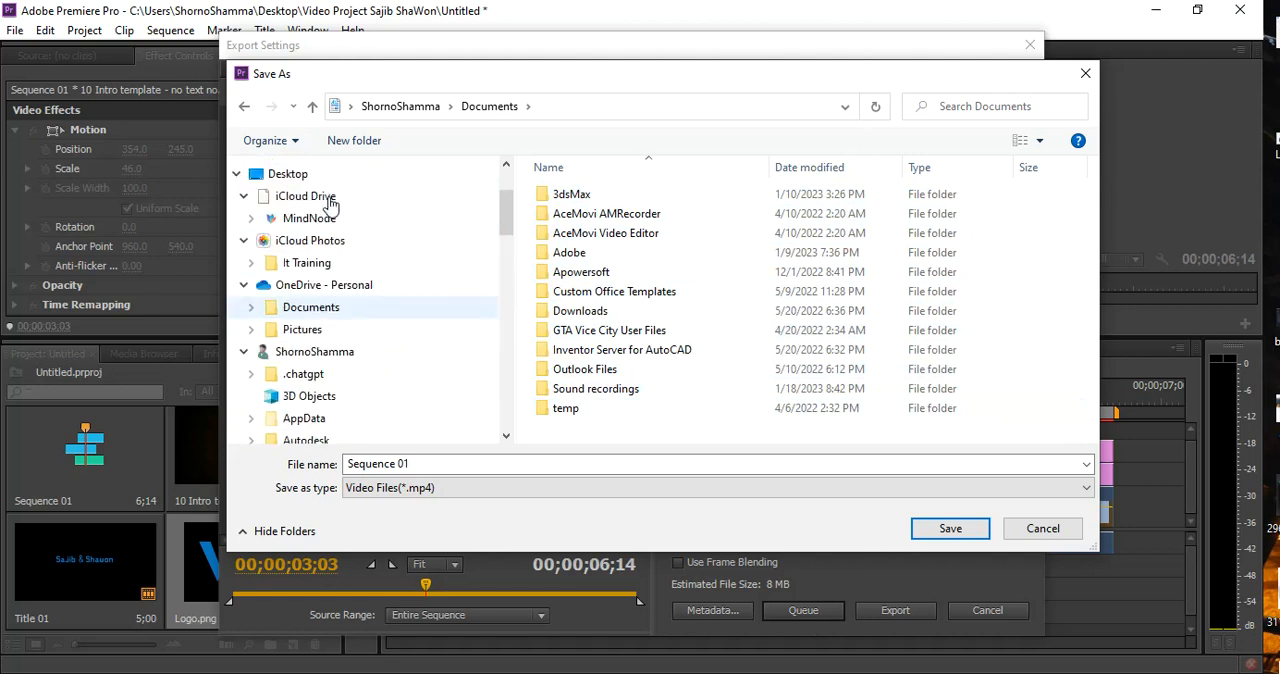
pyautogui.scroll(3, 328, 222)
# Show the Desktop folder in Details view, choose its video project folder for Sequence 01.mp4, and export the sequence
pyautogui.click(284, 294)
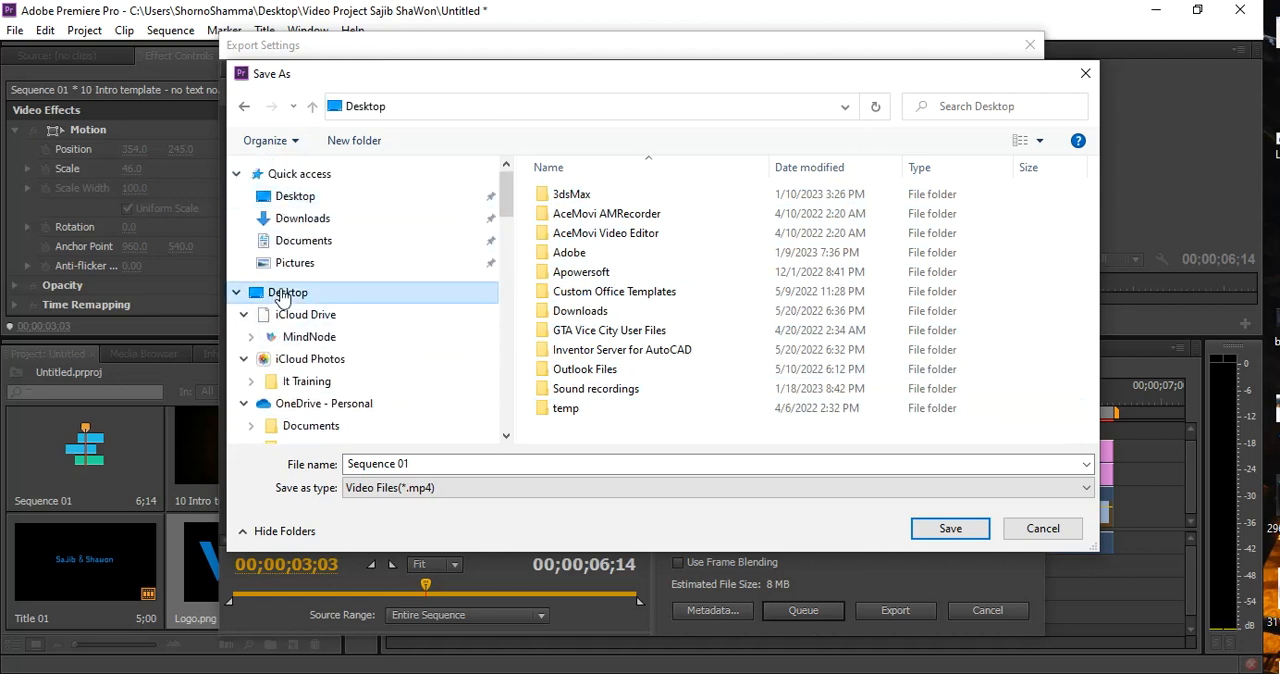
pyautogui.scroll(-5, 692, 294)
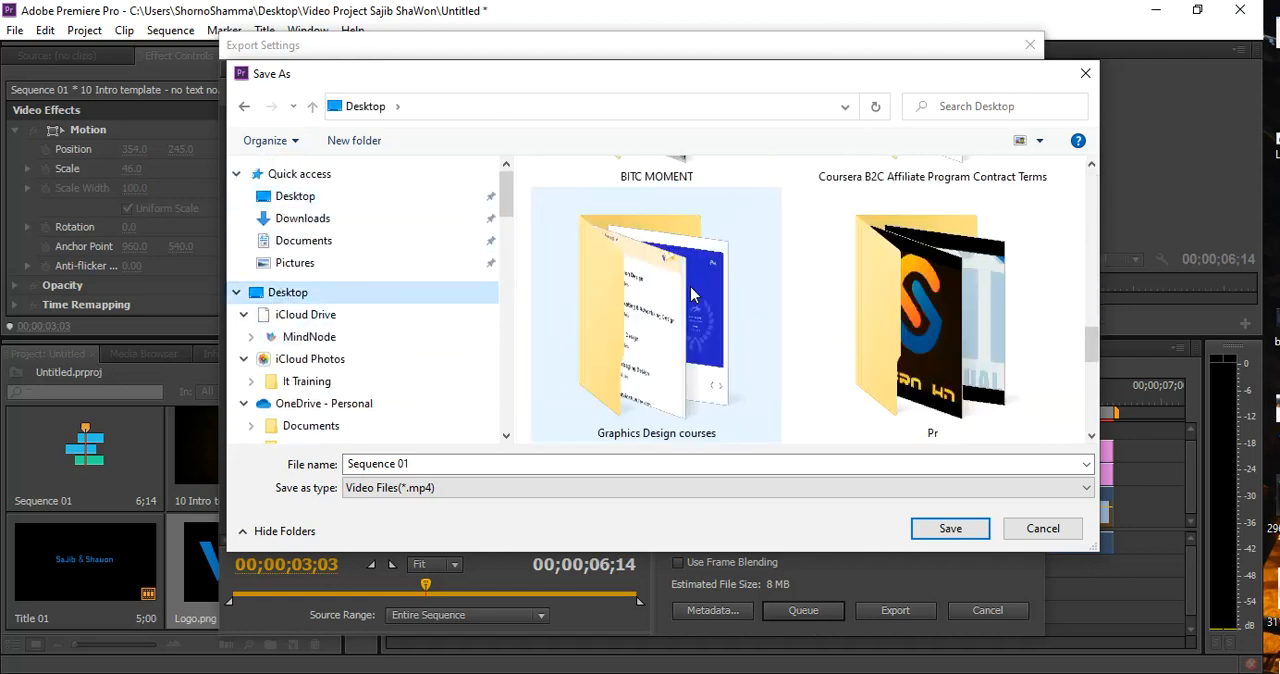
pyautogui.click(1040, 140)
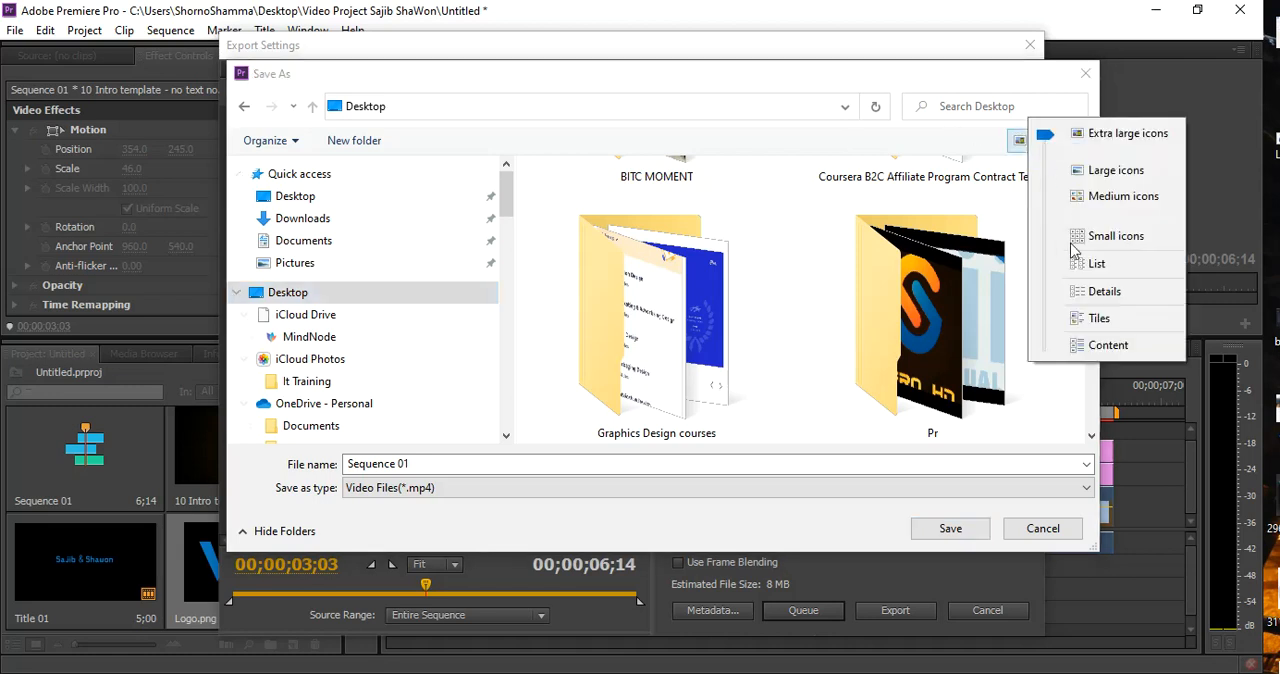
pyautogui.click(1095, 291)
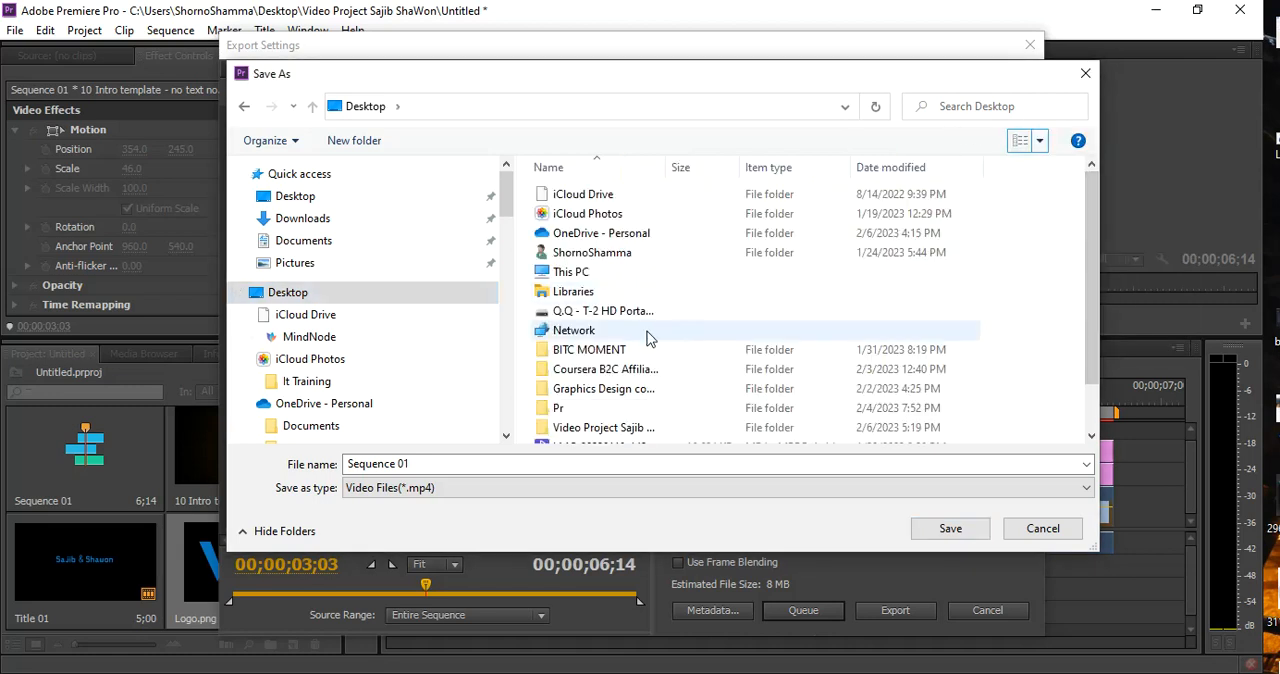
pyautogui.scroll(-1, 647, 338)
pyautogui.click(569, 373)
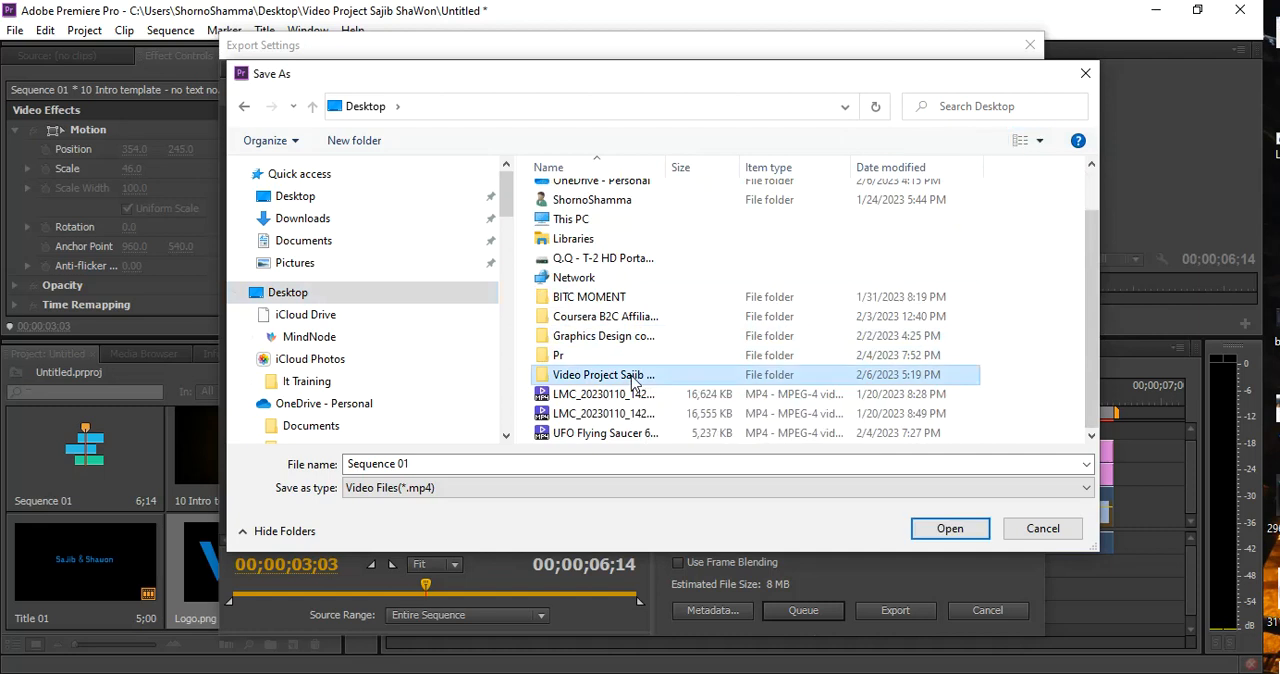
pyautogui.doubleClick(666, 166)
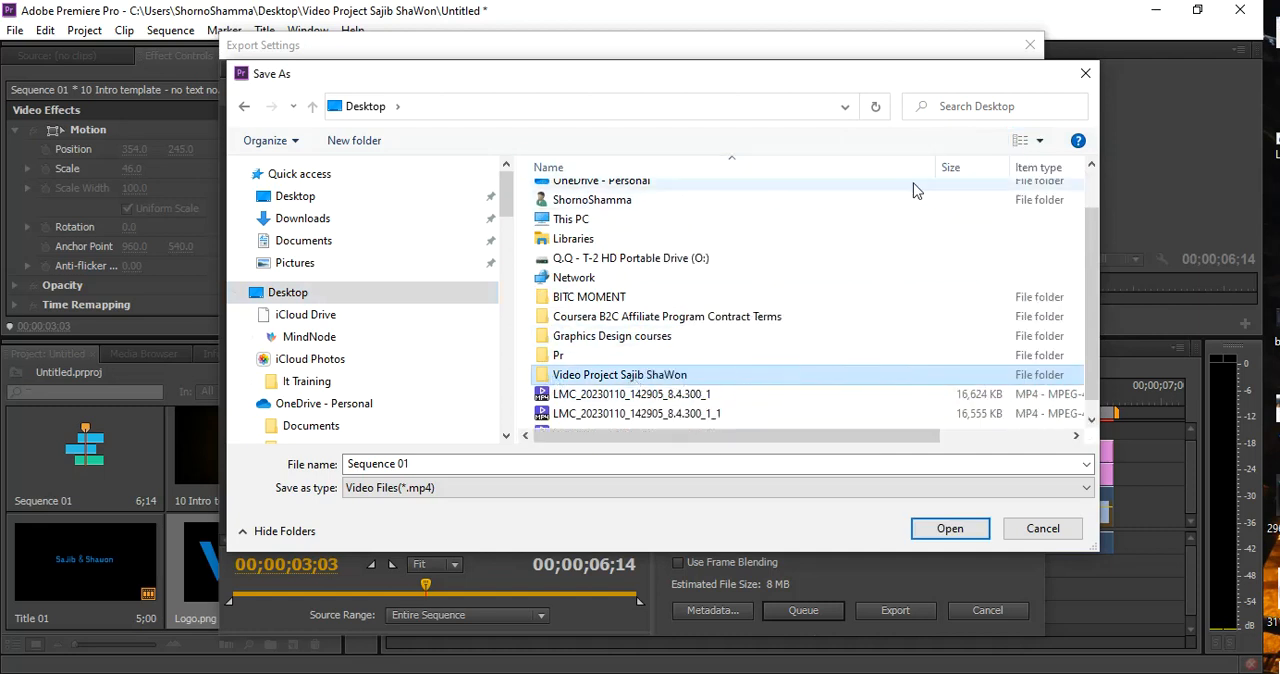
pyautogui.click(946, 532)
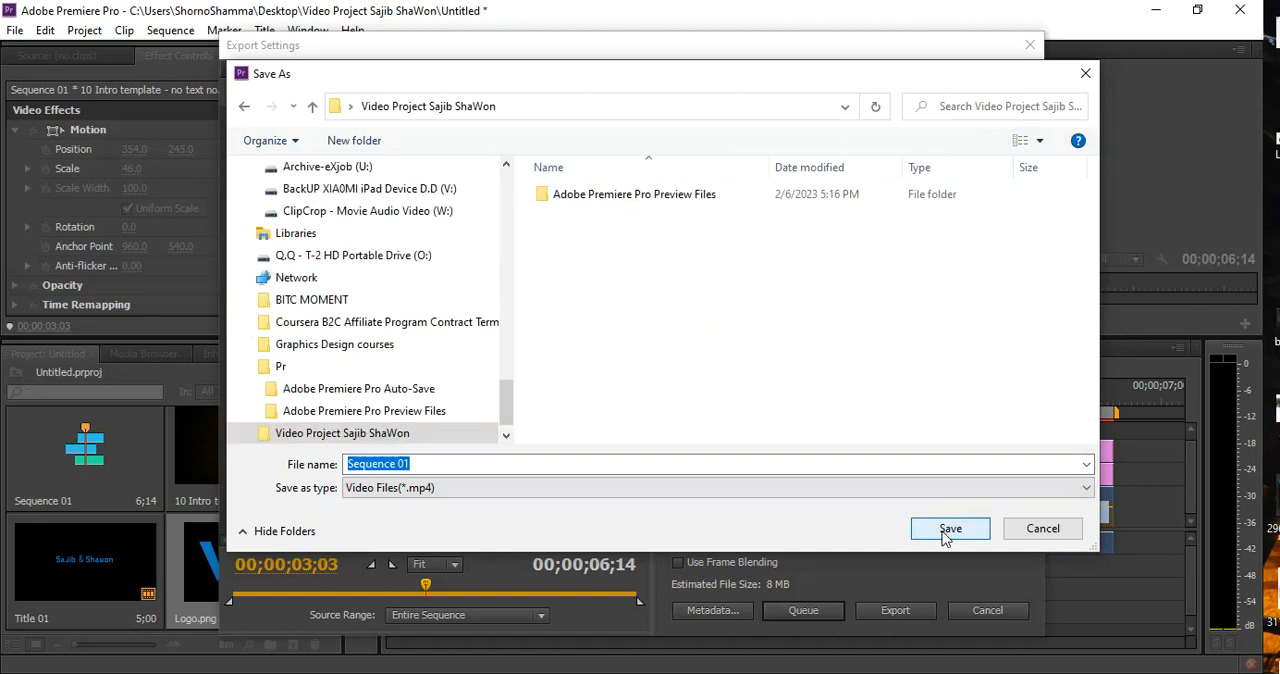
pyautogui.click(948, 530)
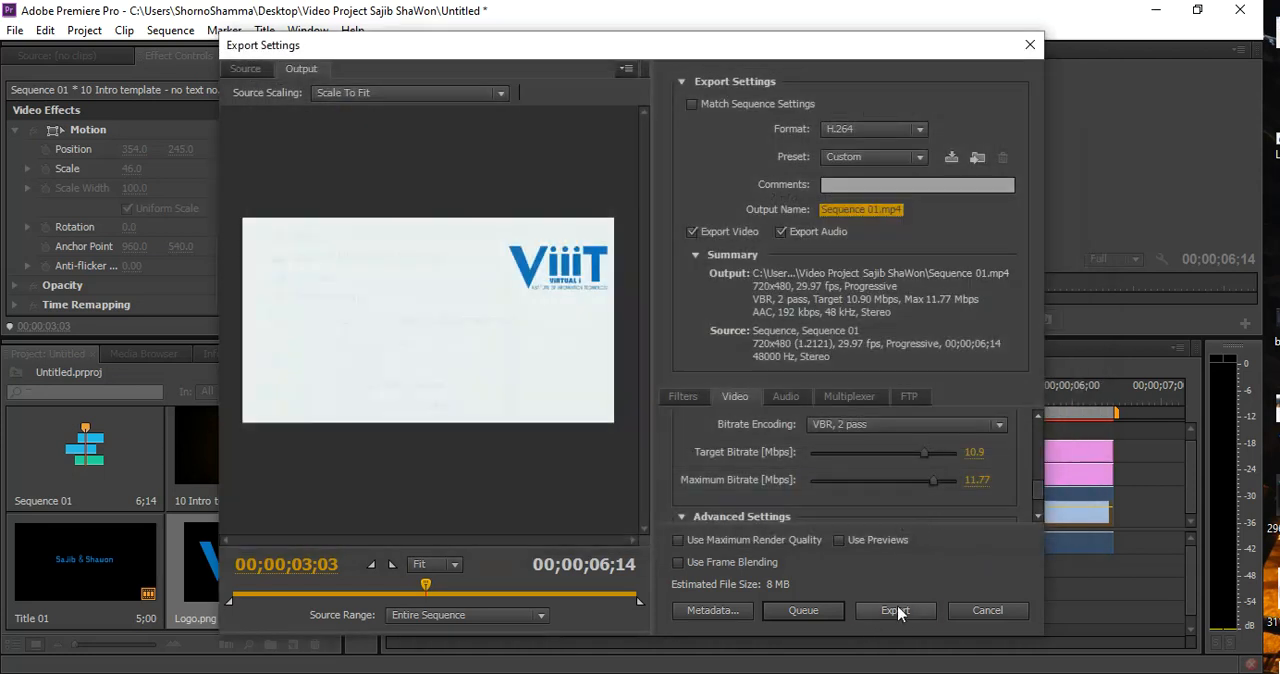
pyautogui.click(897, 607)
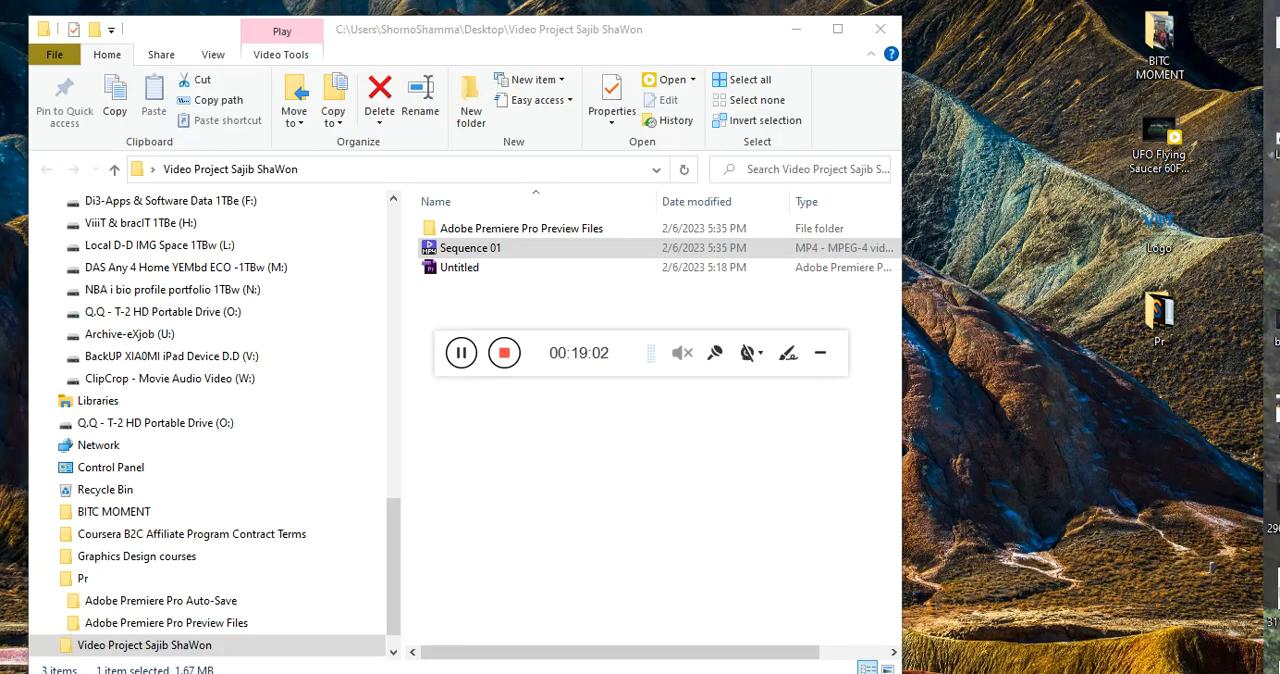
# Bring the playing Sequence 01 video into clear view over the project folder and watch the exported result
pyautogui.moveTo(1257, 200); pyautogui.dragTo(577, 89)
pyautogui.moveTo(614, 345); pyautogui.dragTo(614, 573)
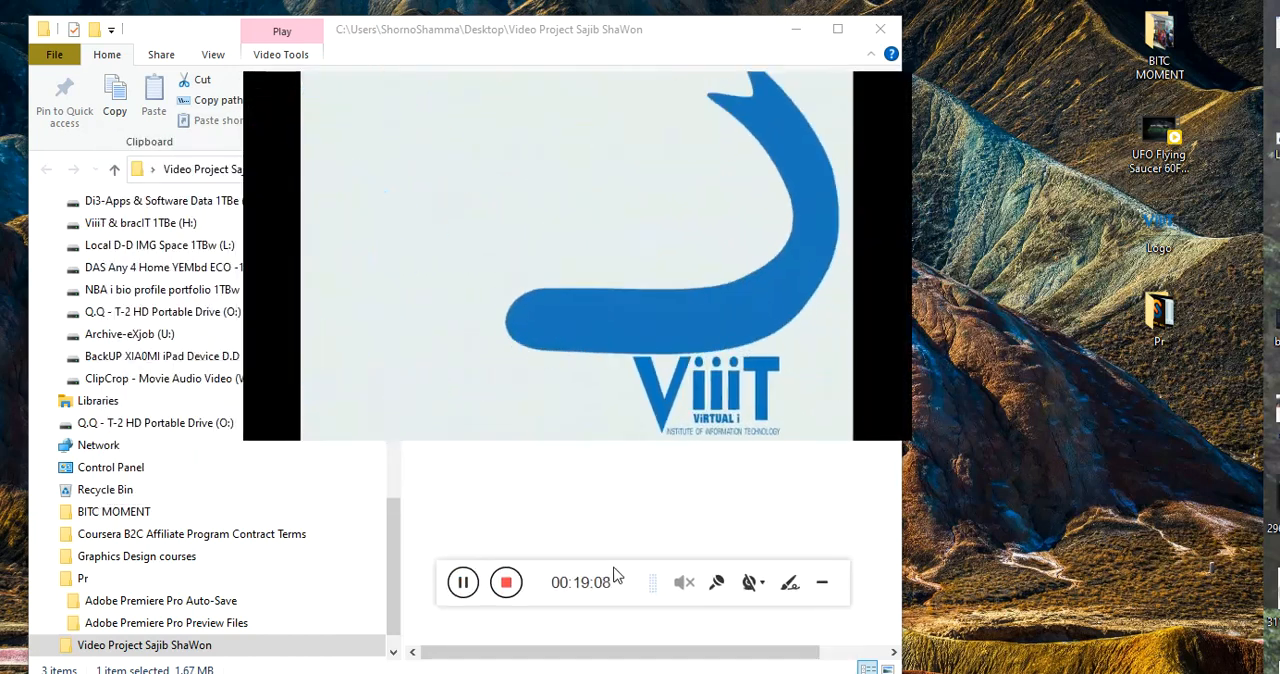